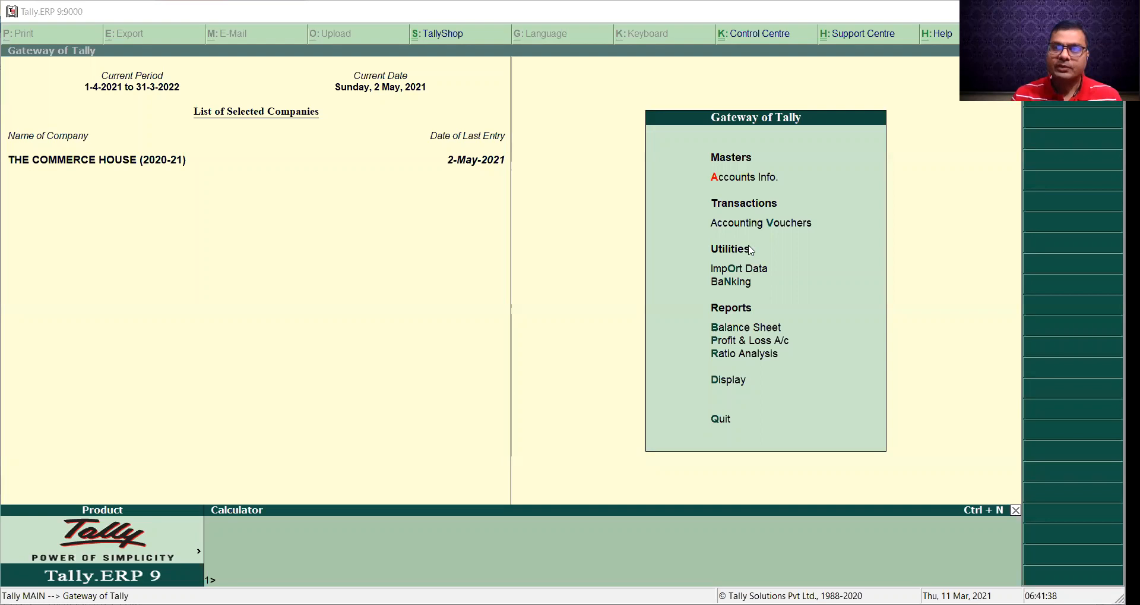
# - Start a purchase voucher with supplier invoice number 55/2021-22, dated 2-May-2021
pyautogui.click(751, 225)
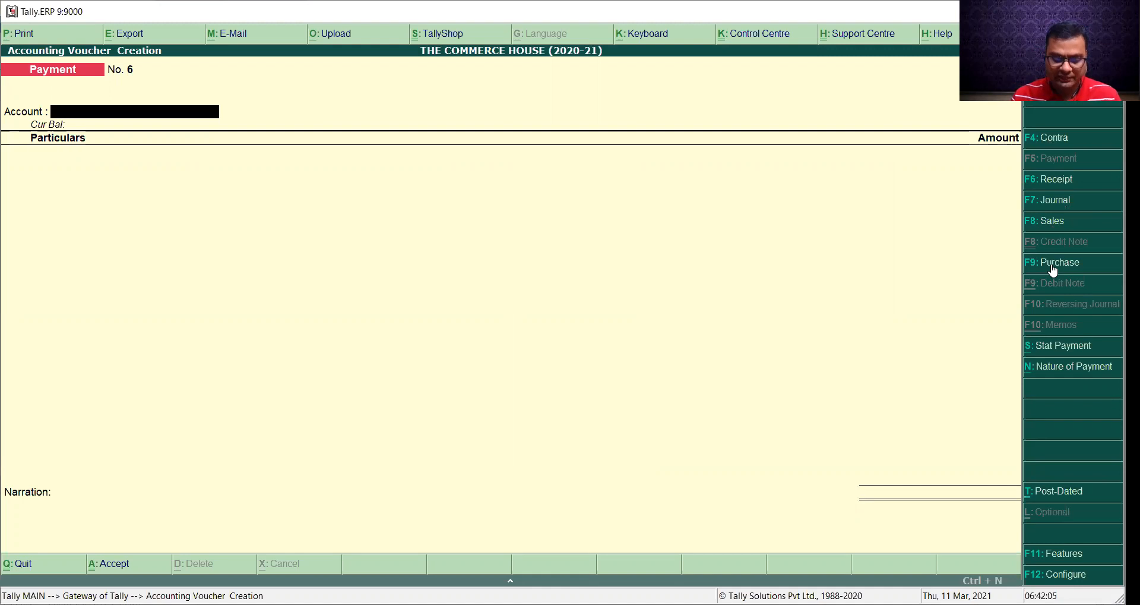
pyautogui.click(1053, 267)
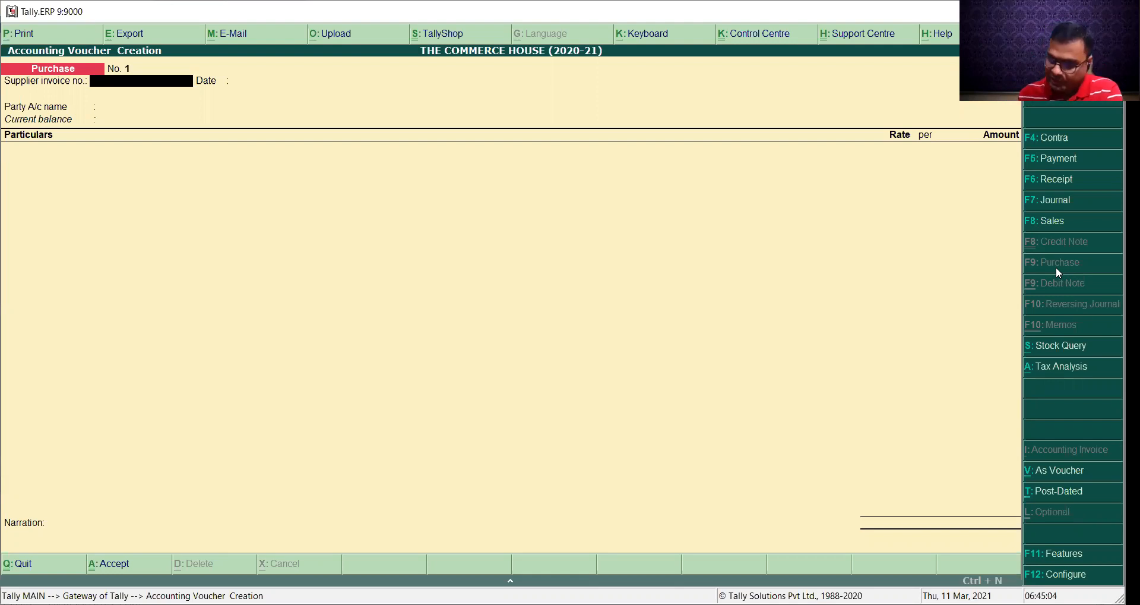
pyautogui.write('55')
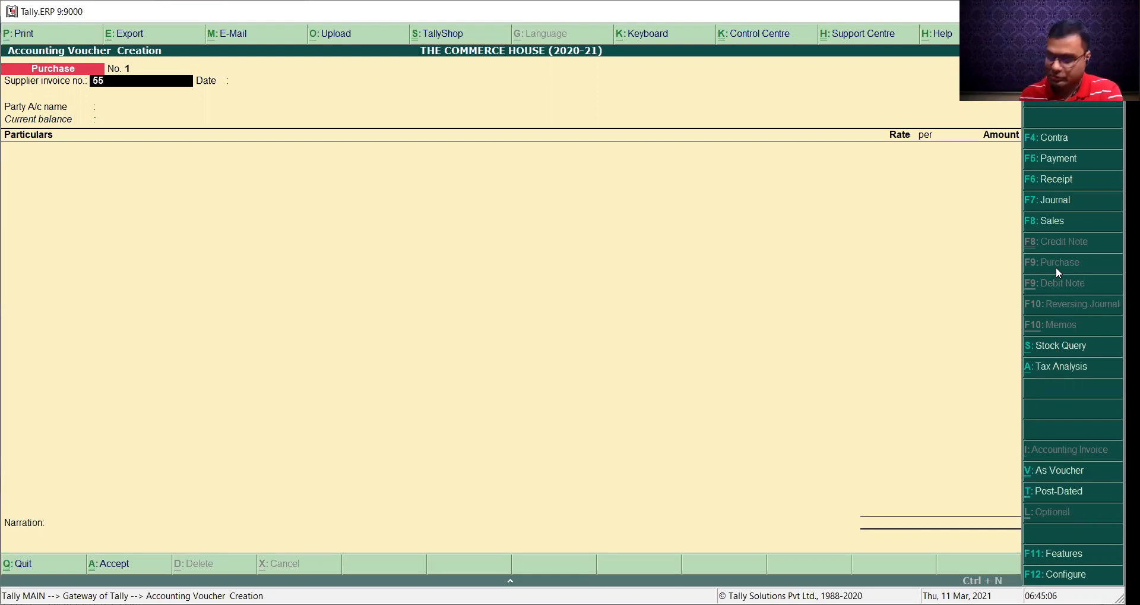
pyautogui.write('/202')
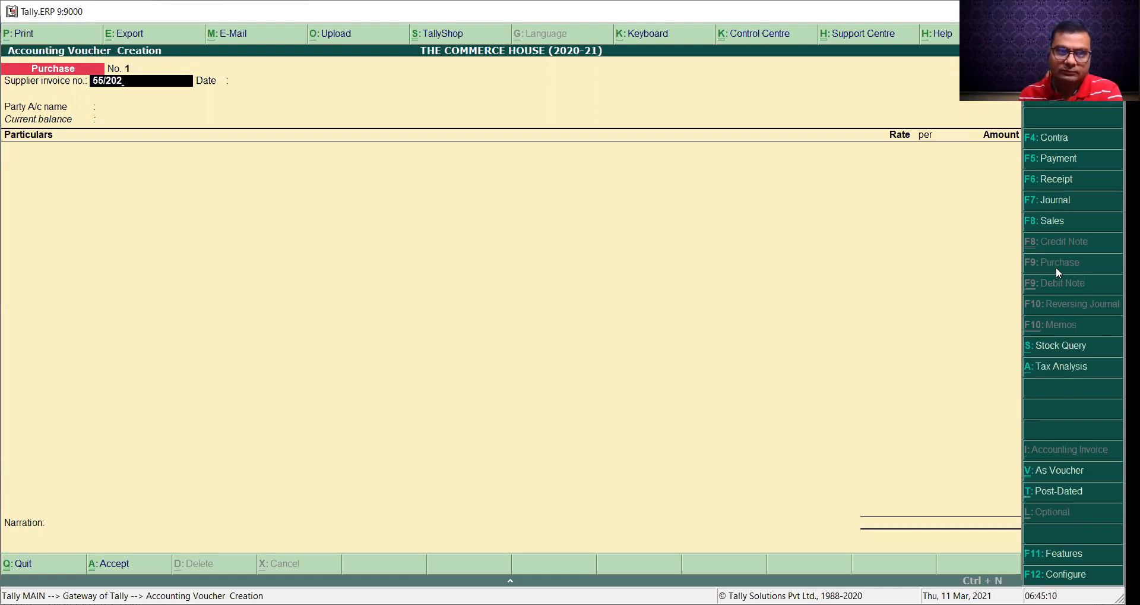
pyautogui.write('1-22')
pyautogui.press('Return')
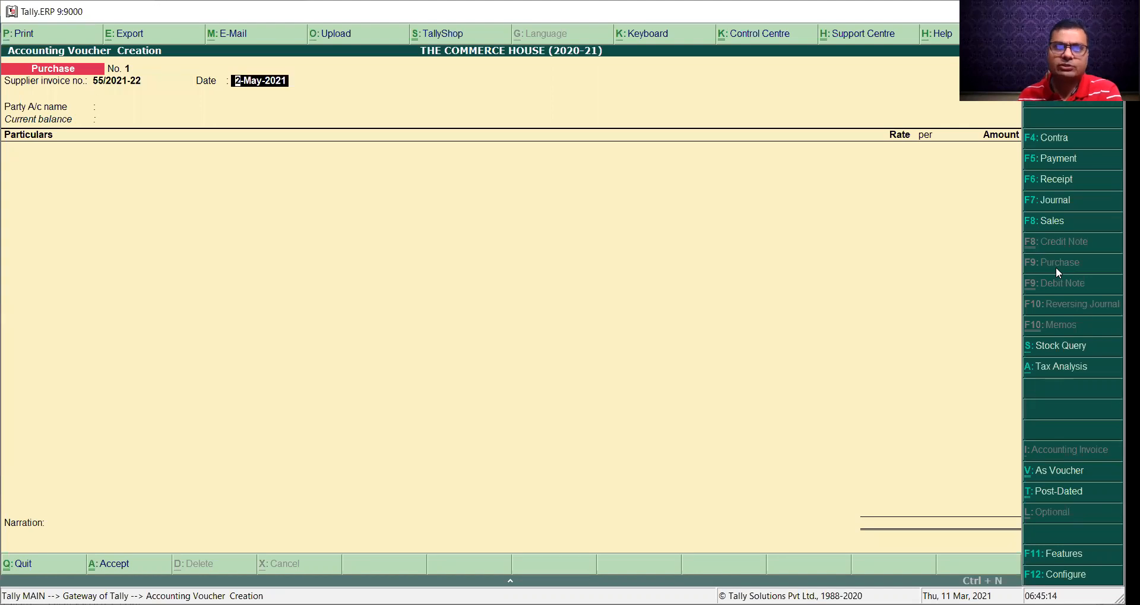
pyautogui.press('Return')
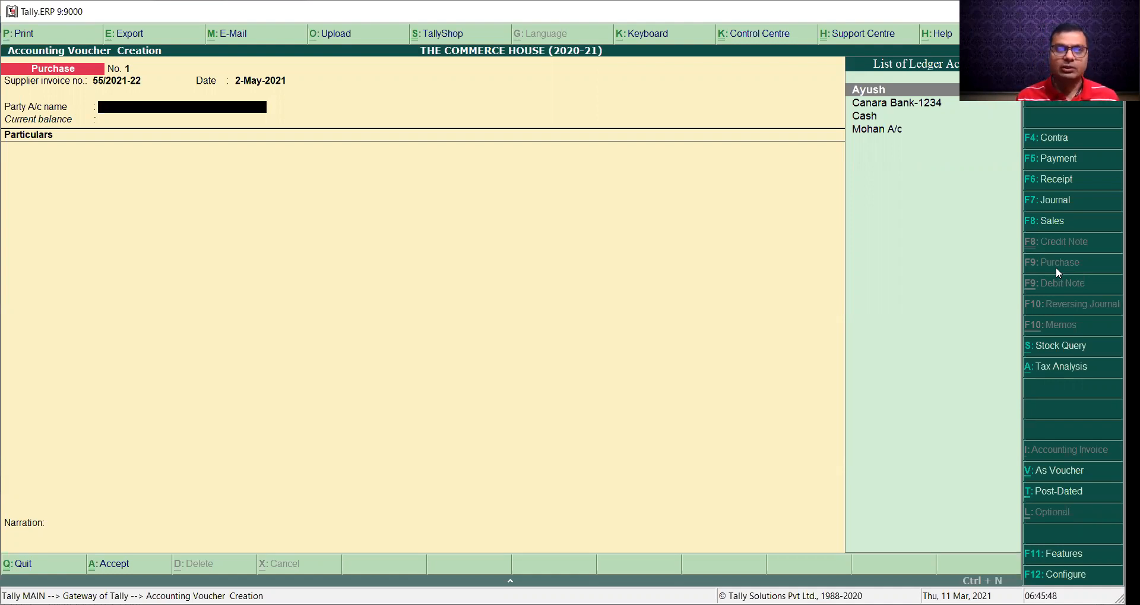
# - Start a new party ledger named Dilip & Co and place it under the Sundry Creditors group
pyautogui.hotkey('alt', 'c')
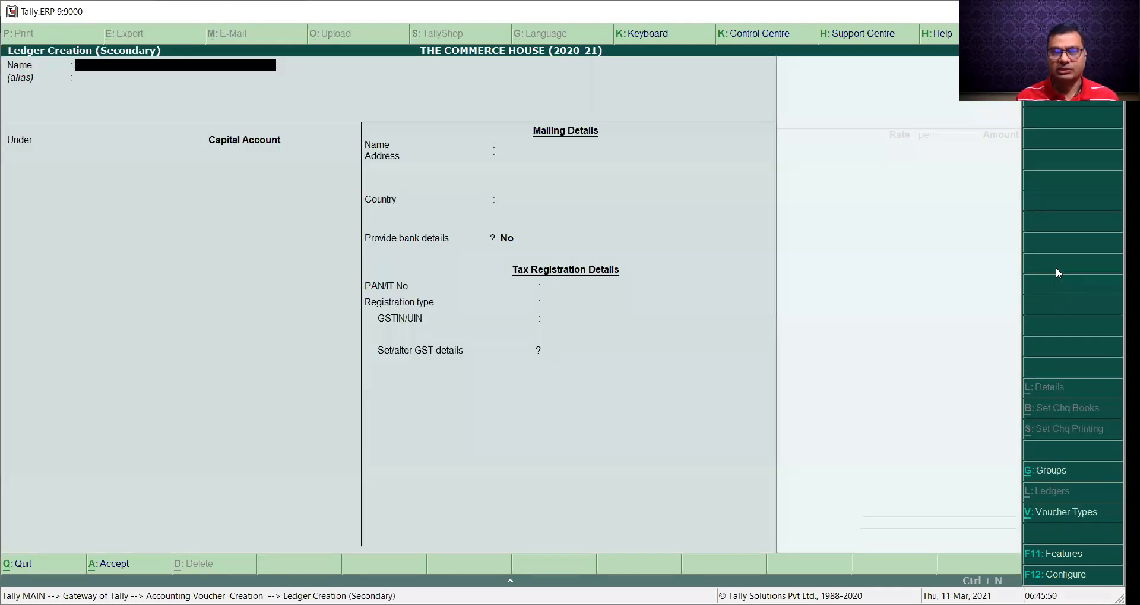
pyautogui.write('D')
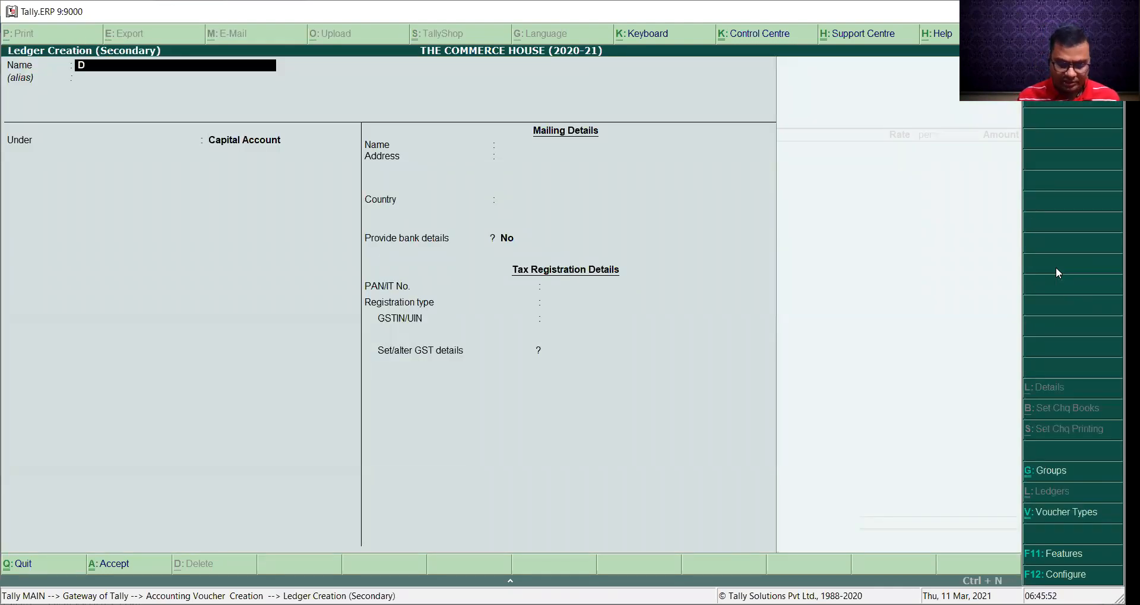
pyautogui.write('ilip & co')
pyautogui.press('Return')
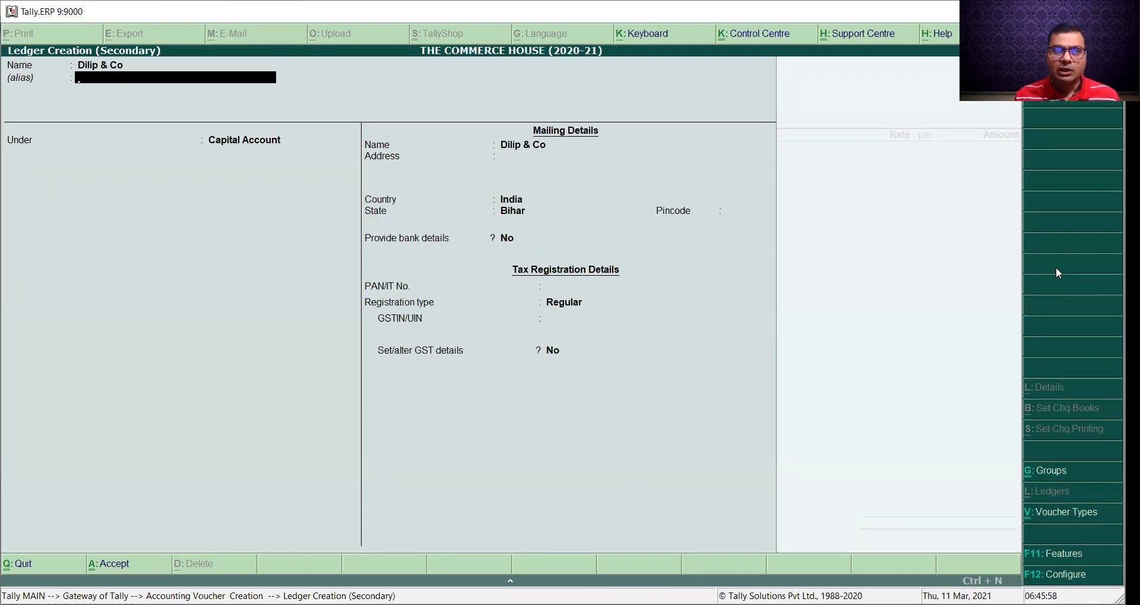
pyautogui.press('Return')
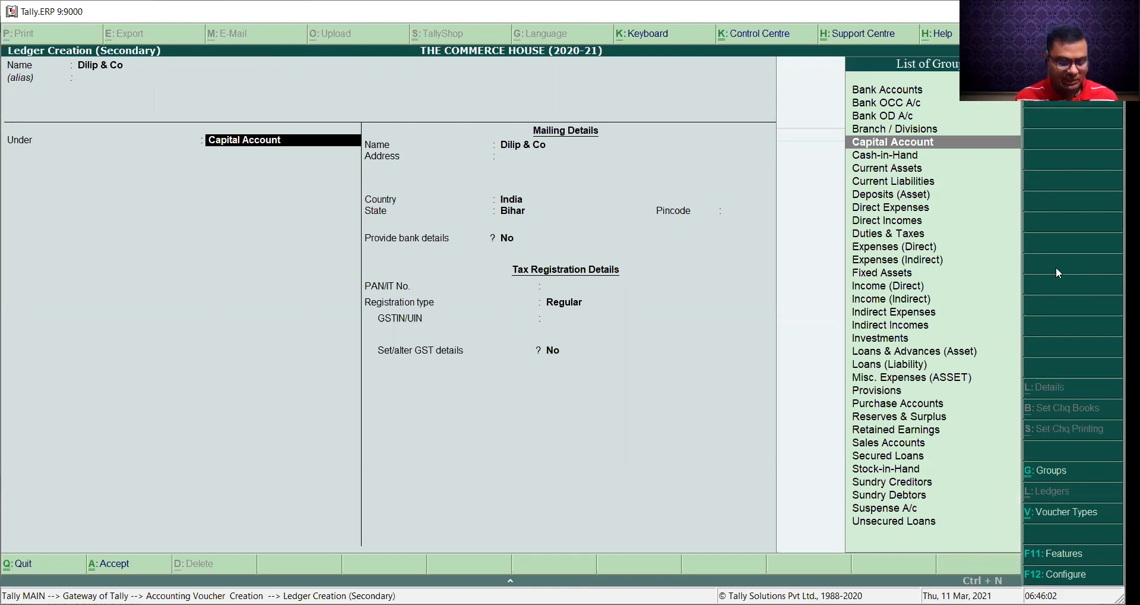
pyautogui.write('Su')
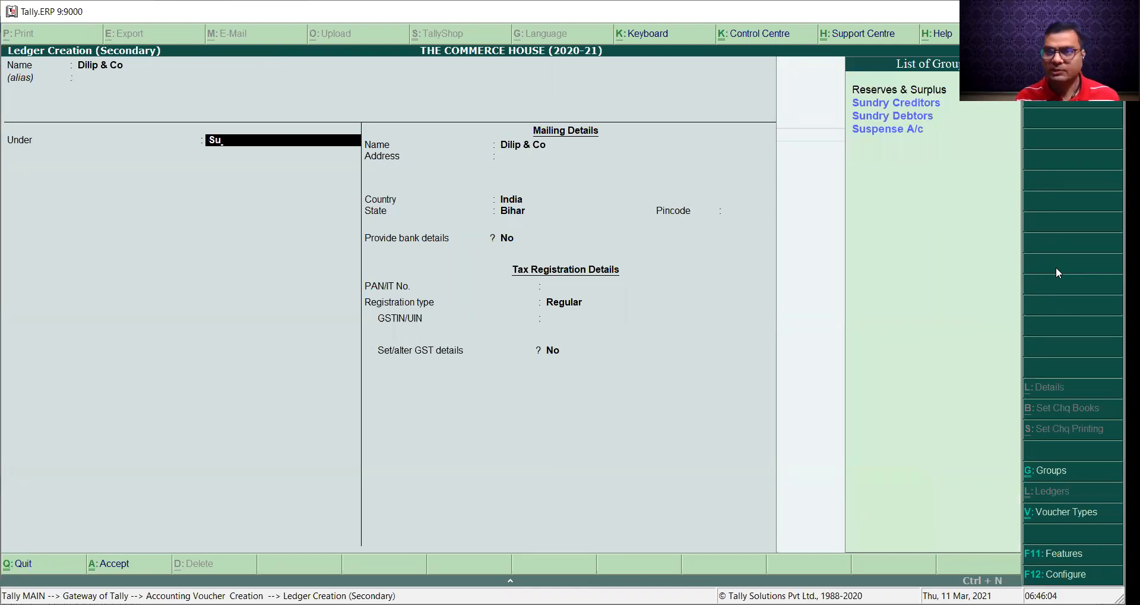
pyautogui.write('n')
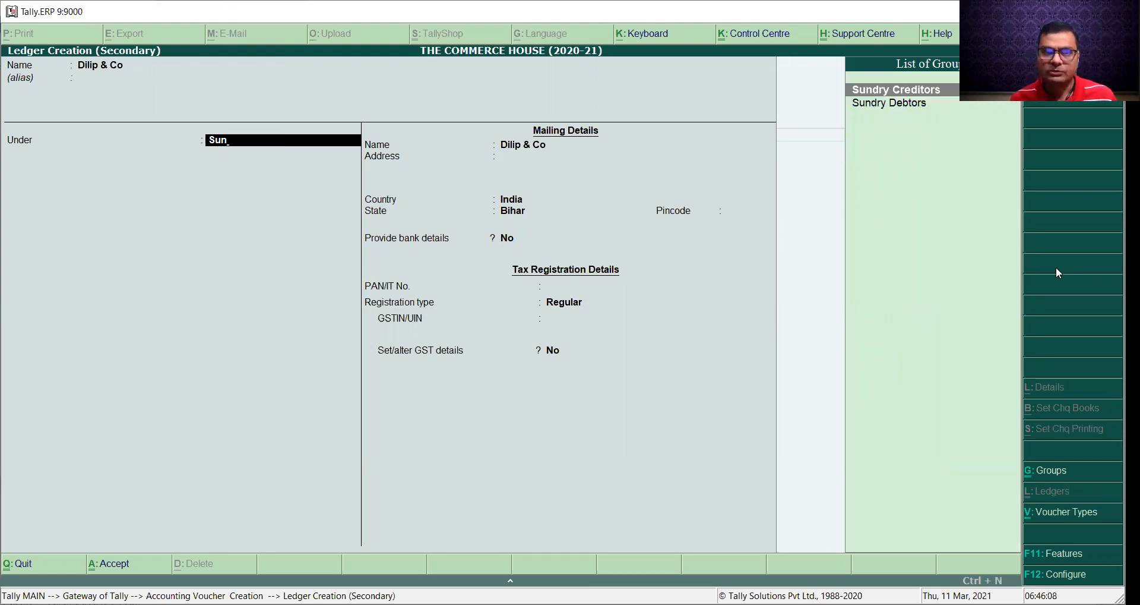
pyautogui.press('Return')
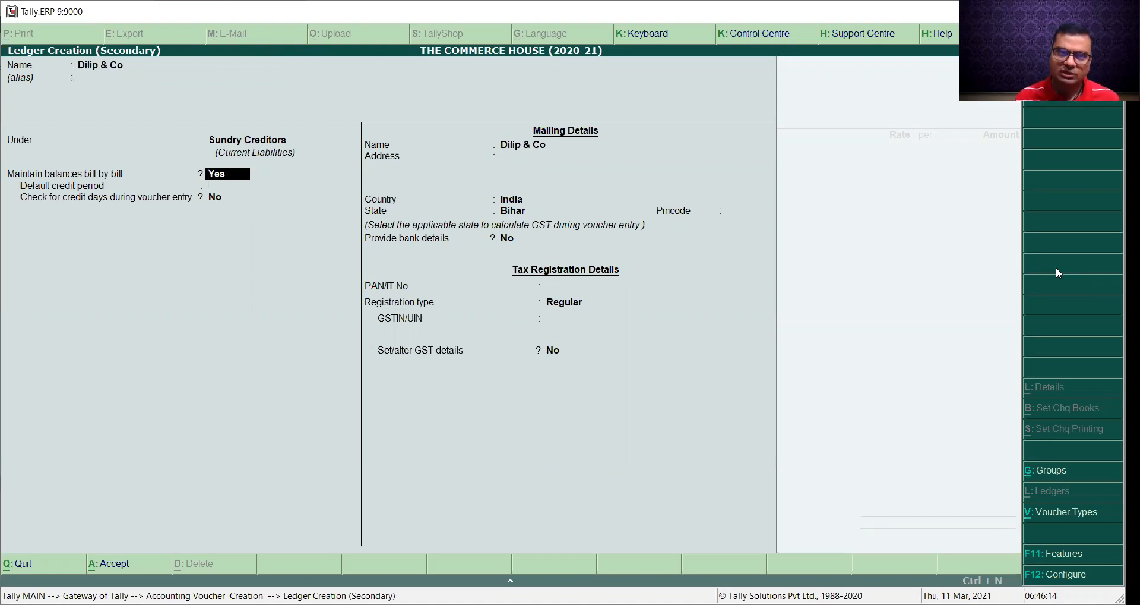
# - Keep the ledger's default bill-by-bill settings and fill in the supplier's mailing address and pincode
pyautogui.press('Return')
pyautogui.press('Return')
pyautogui.press('Return')
pyautogui.press('Return')
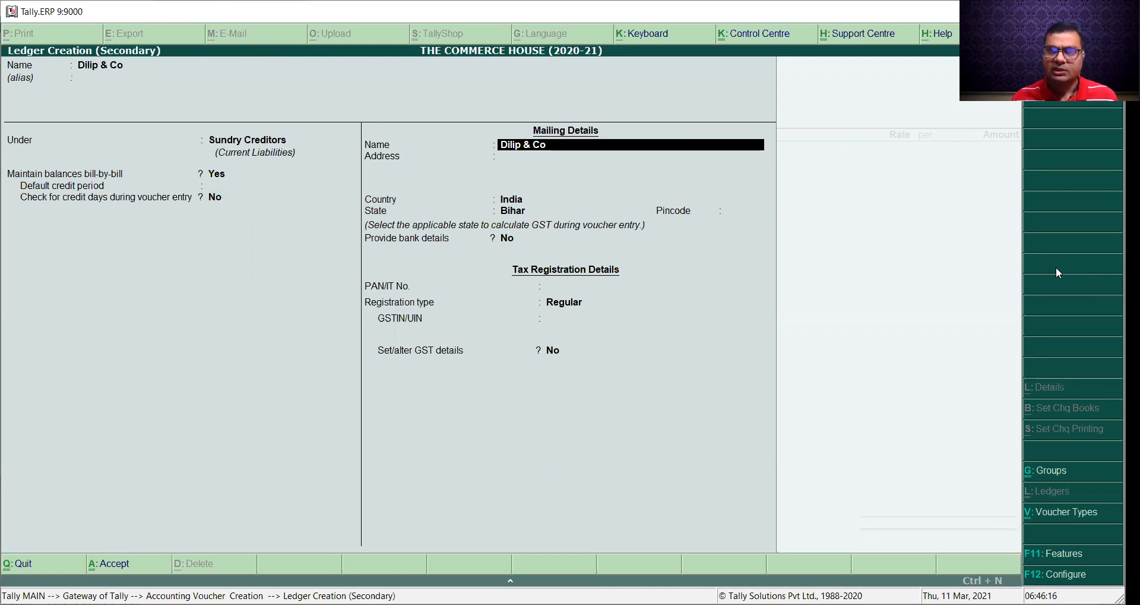
pyautogui.write('M')
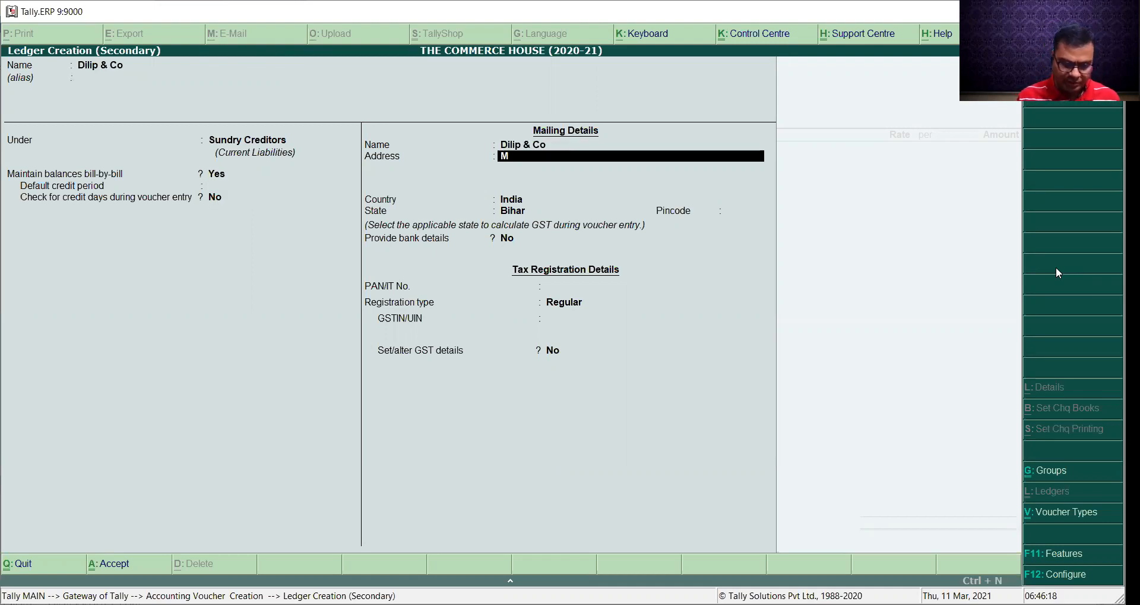
pyautogui.write('ain Road')
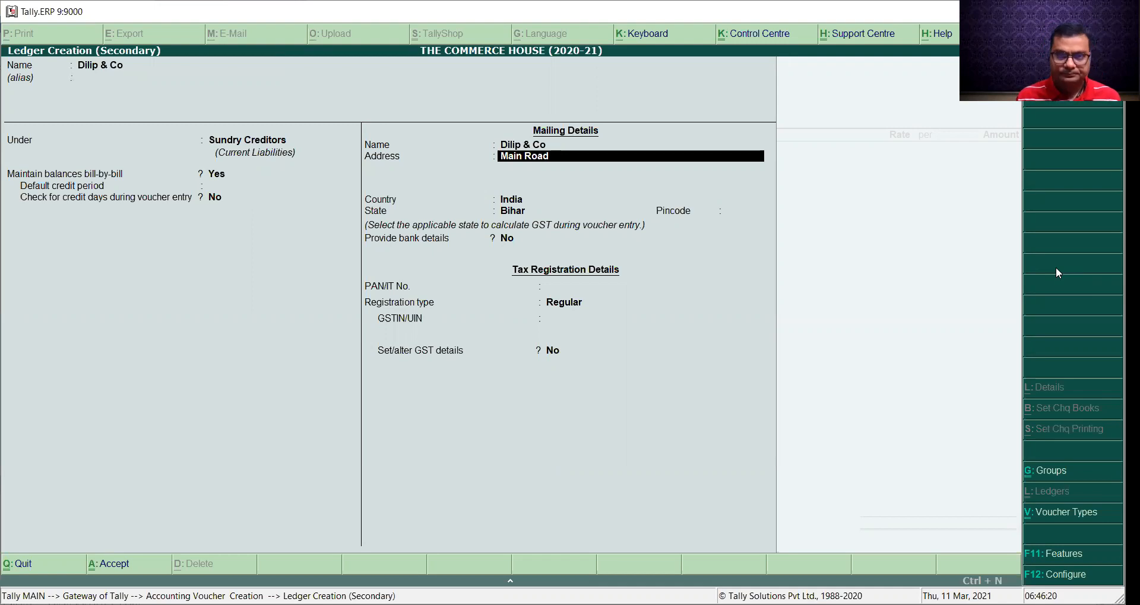
pyautogui.press('Return')
pyautogui.write('Motihari')
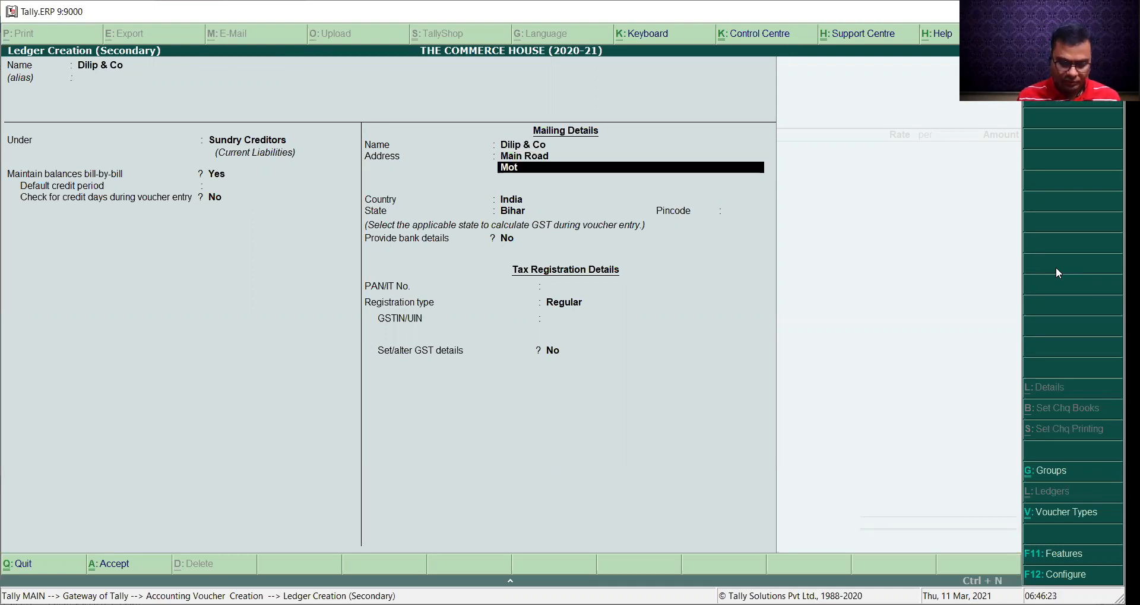
pyautogui.press('Return')
pyautogui.press('Return')
pyautogui.press('Return')
pyautogui.press('Return')
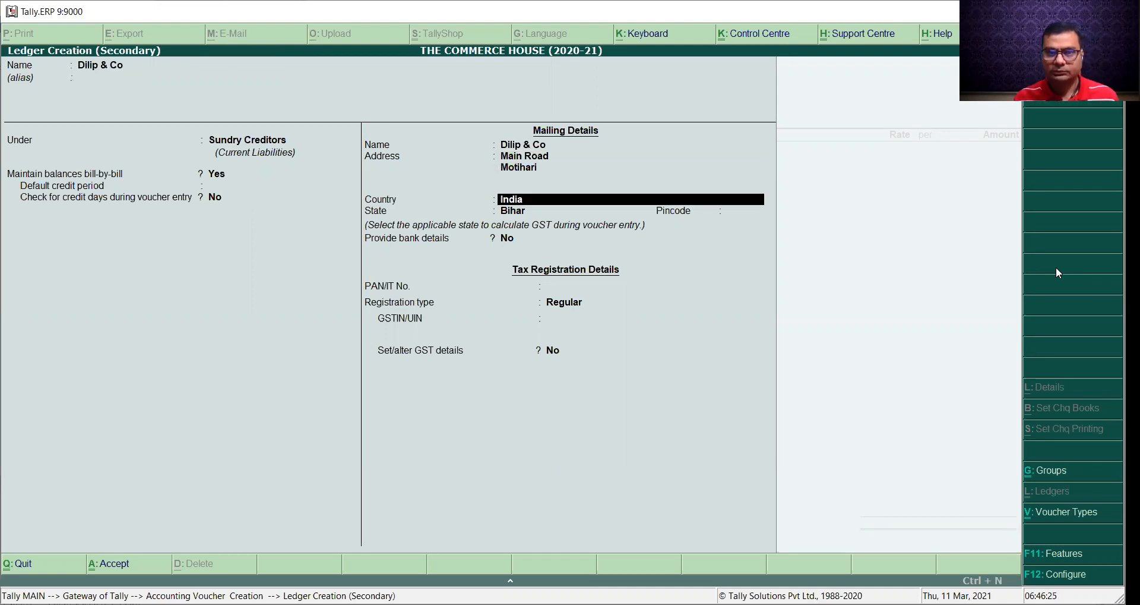
pyautogui.write('845401')
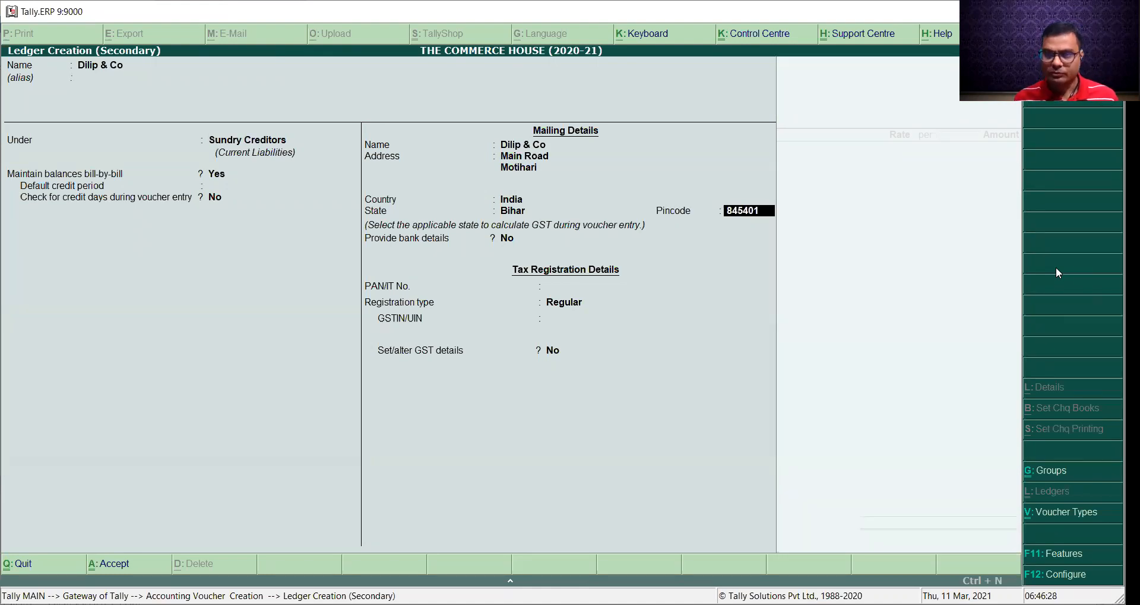
pyautogui.press('Return')
pyautogui.press('Return')
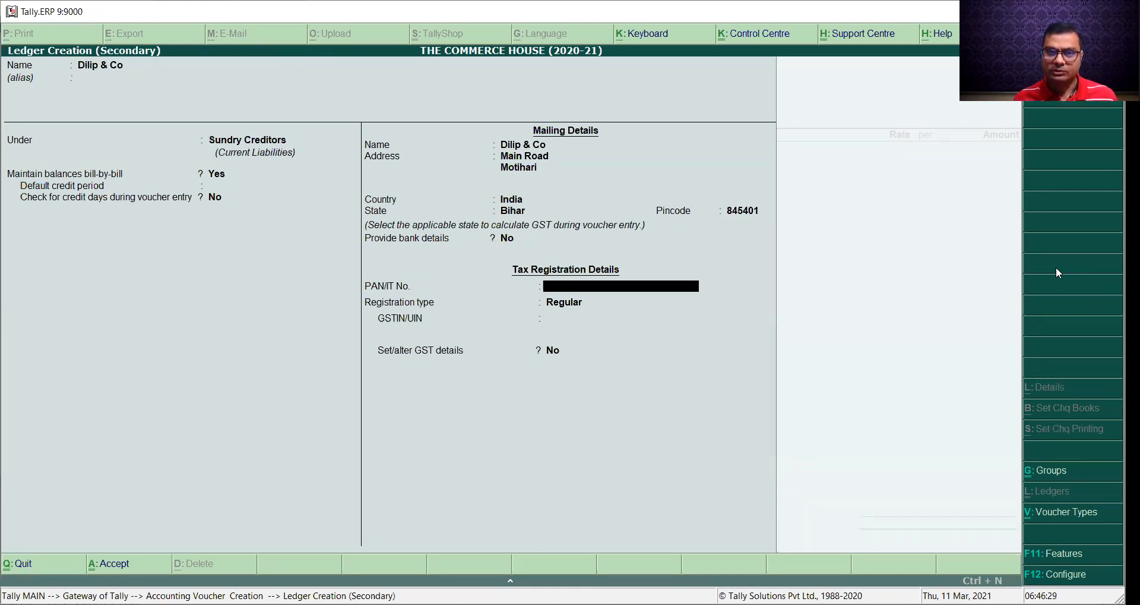
# - Enter the supplier's GSTIN with Regular registration type, then save the ledger as the voucher's party account
pyautogui.press('Return')
pyautogui.press('Return')
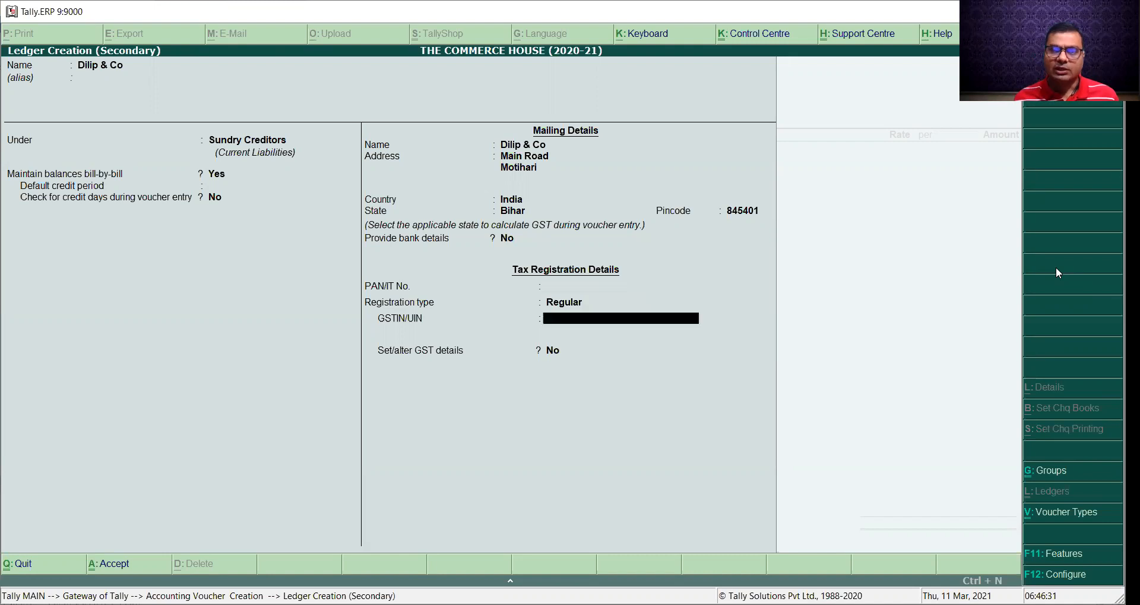
pyautogui.write('10')
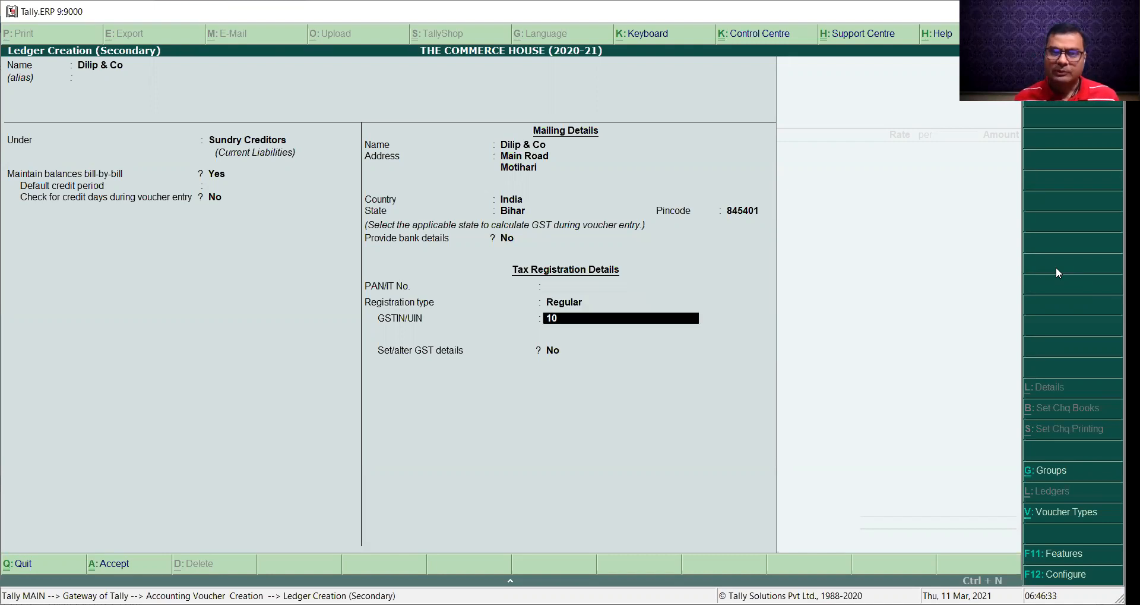
pyautogui.write('ABCD')
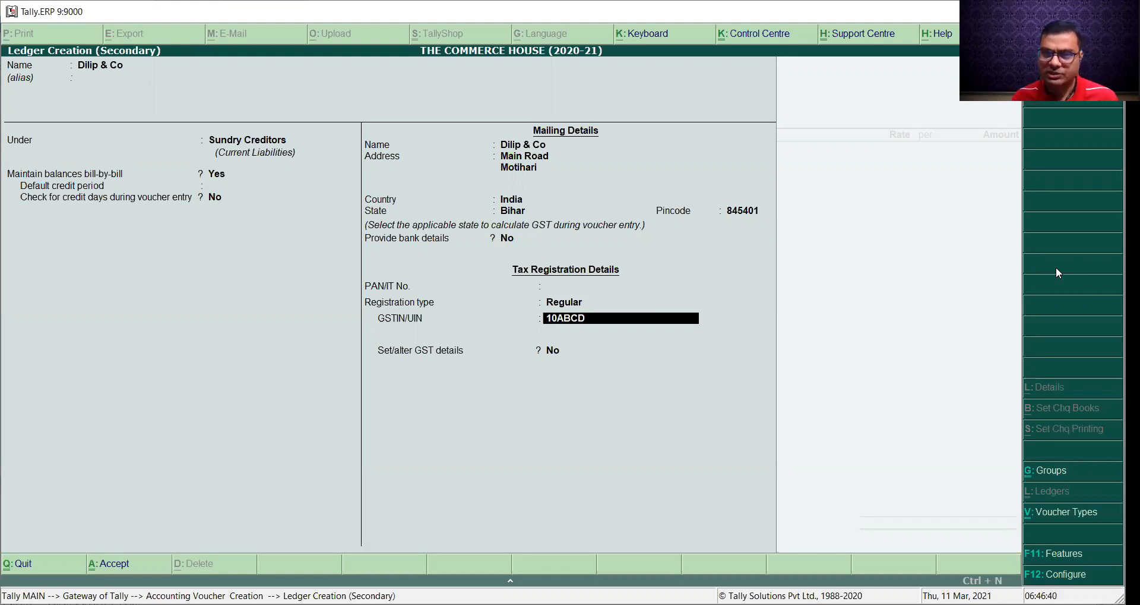
pyautogui.write('E1234G1Z7')
pyautogui.press('Return')
pyautogui.press('Return')
pyautogui.press('Return')
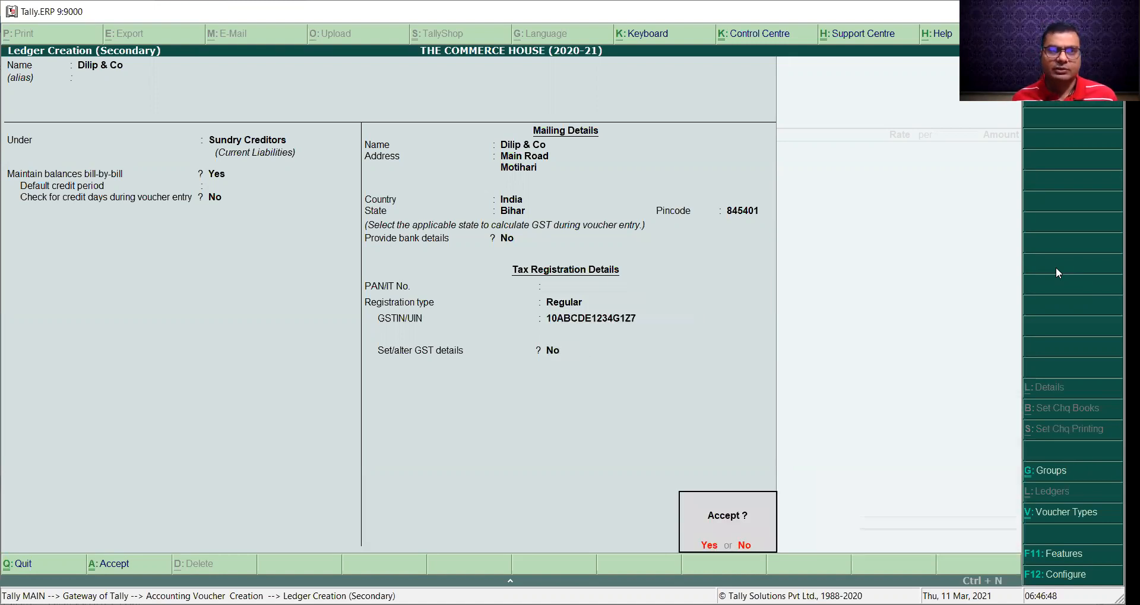
pyautogui.press('Return')
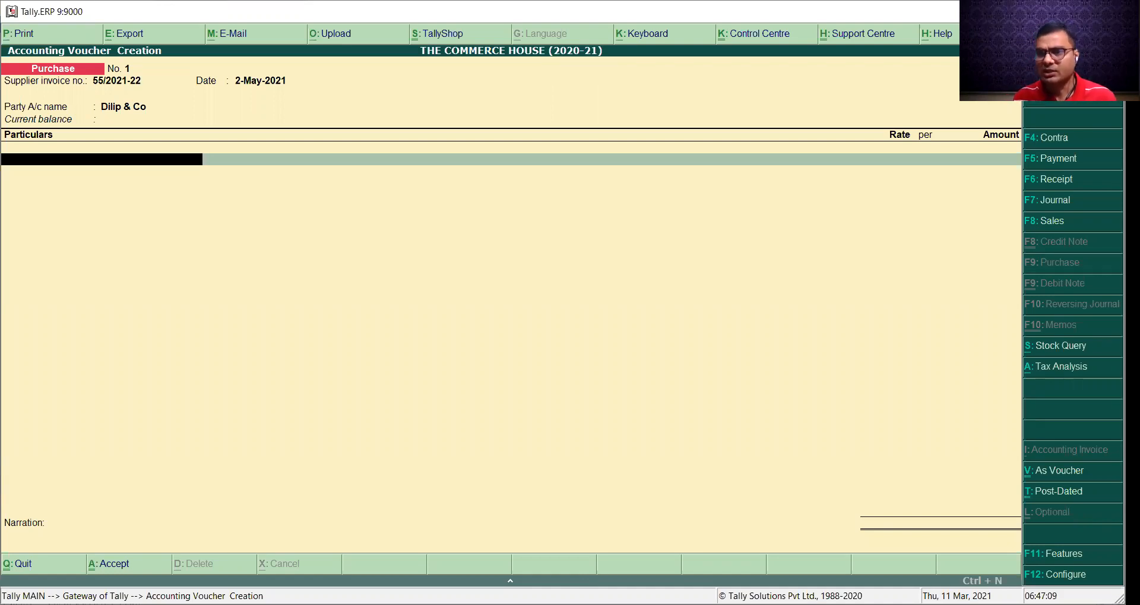
# - Switch the purchase entry to voucher mode and back to invoice mode, keeping its header details
pyautogui.hotkey('ctrl', 'v')
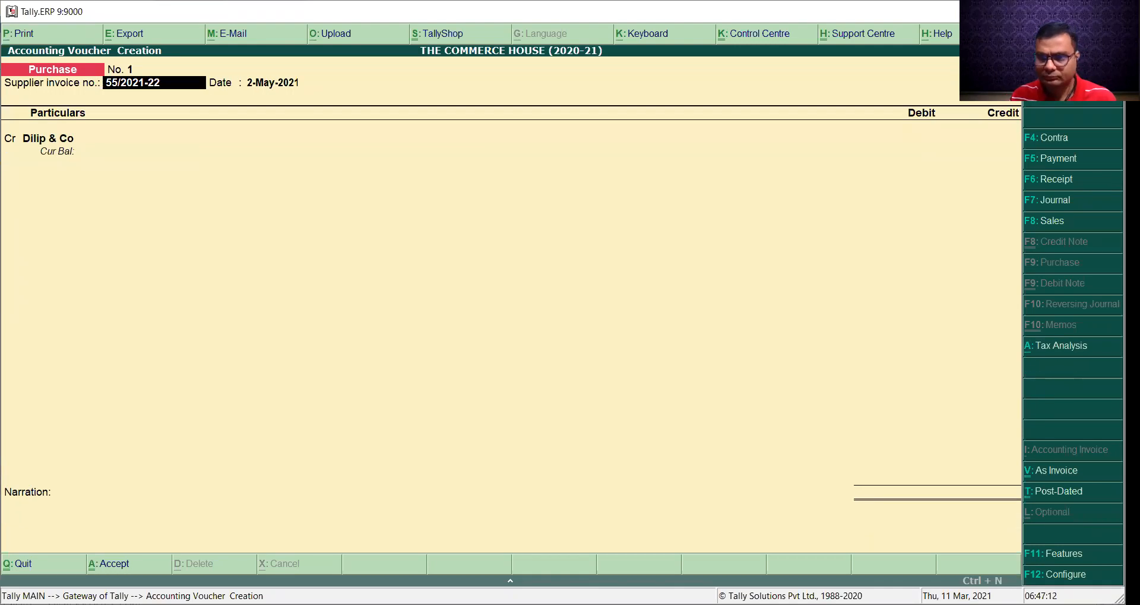
pyautogui.hotkey('ctrl', 'v')
pyautogui.press('Return')
pyautogui.press('Return')
pyautogui.press('Return')
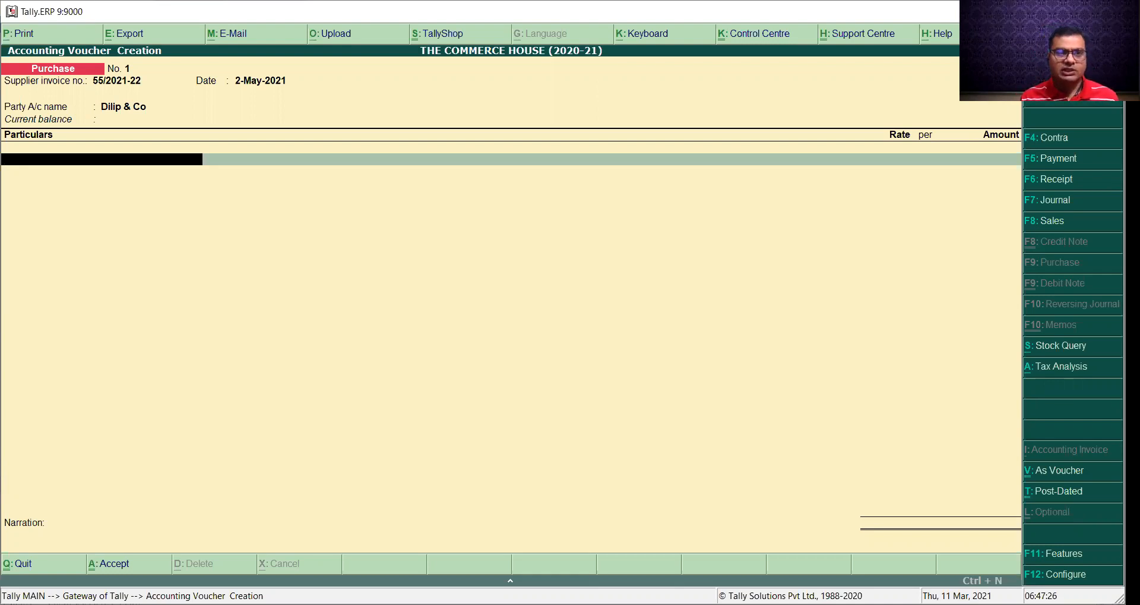
pyautogui.hotkey('alt', 'c')
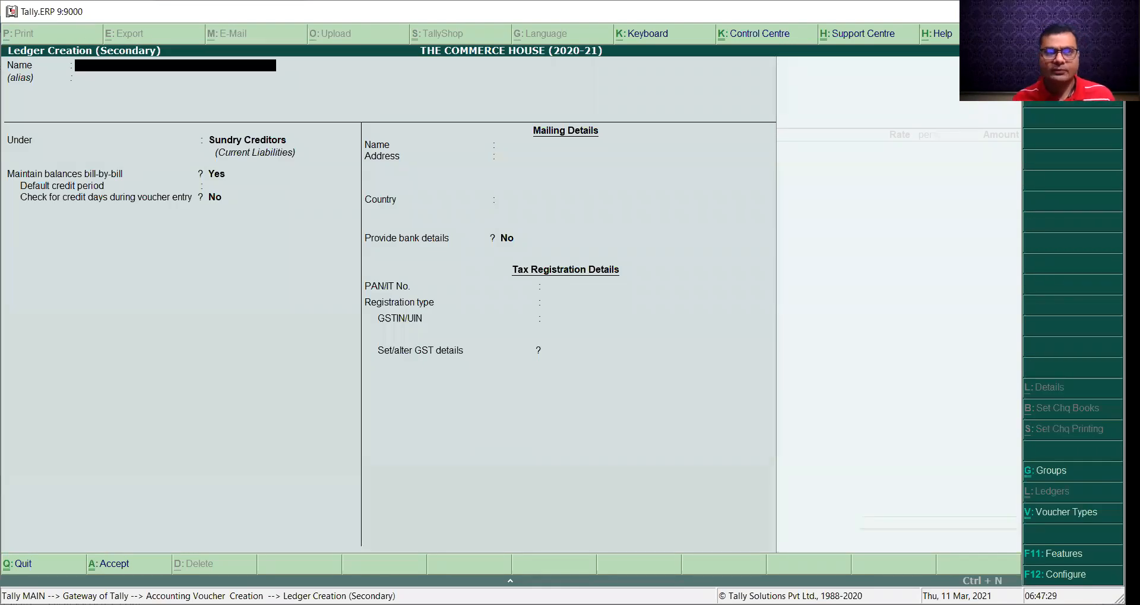
pyautogui.press('Escape')
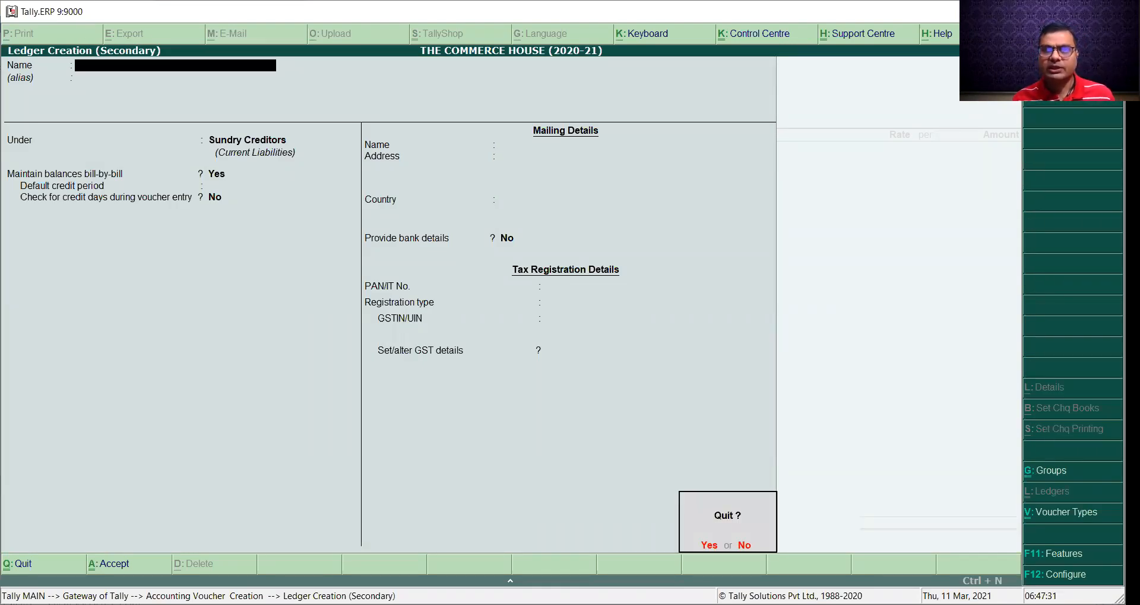
pyautogui.press('y')
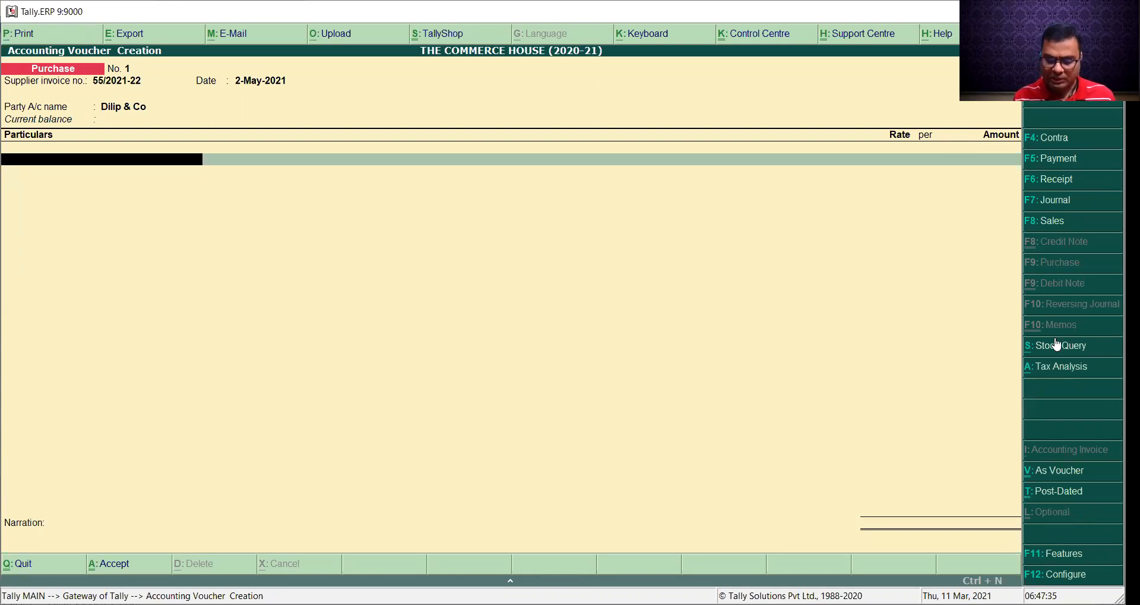
pyautogui.press('F11')
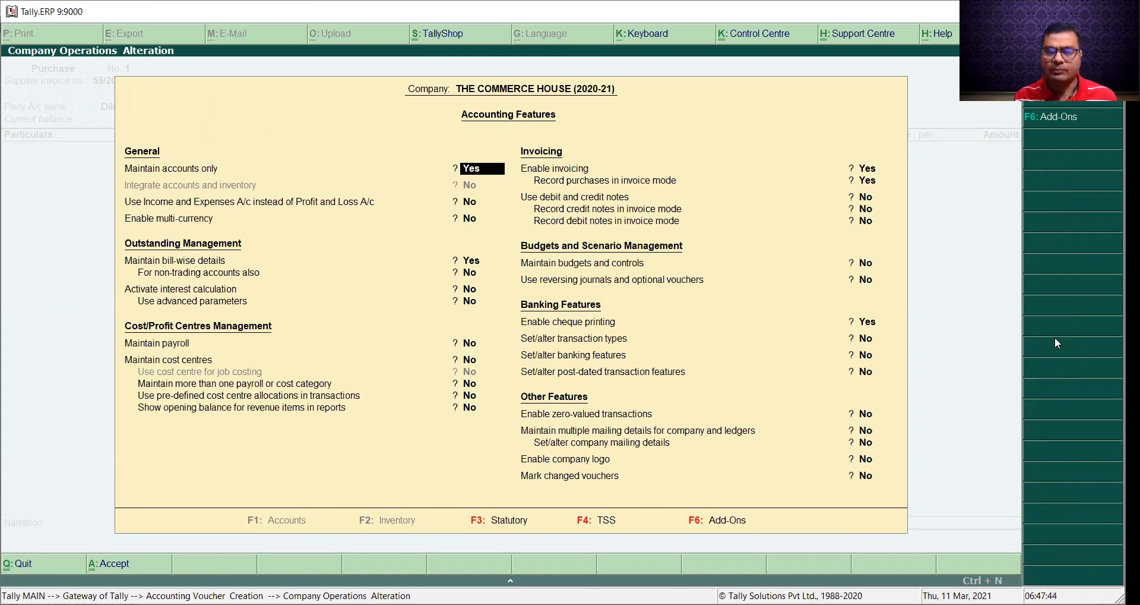
pyautogui.press('Escape')
pyautogui.press('y')
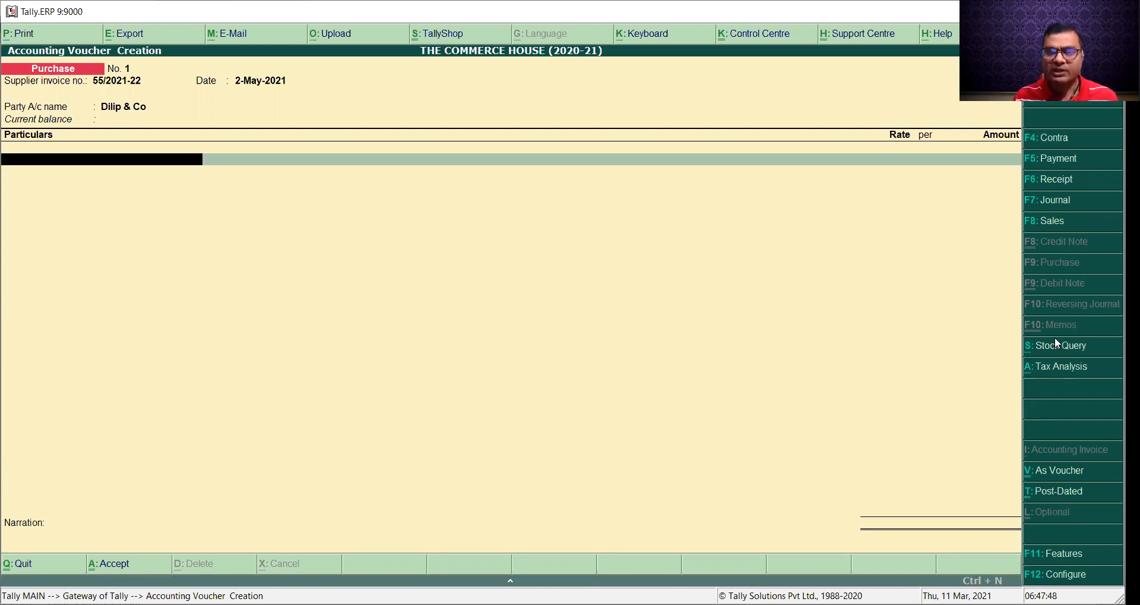
# - In the company's accounting features, set Maintain accounts only to No and Integrate accounts and inventory to Yes
pyautogui.press('F11')
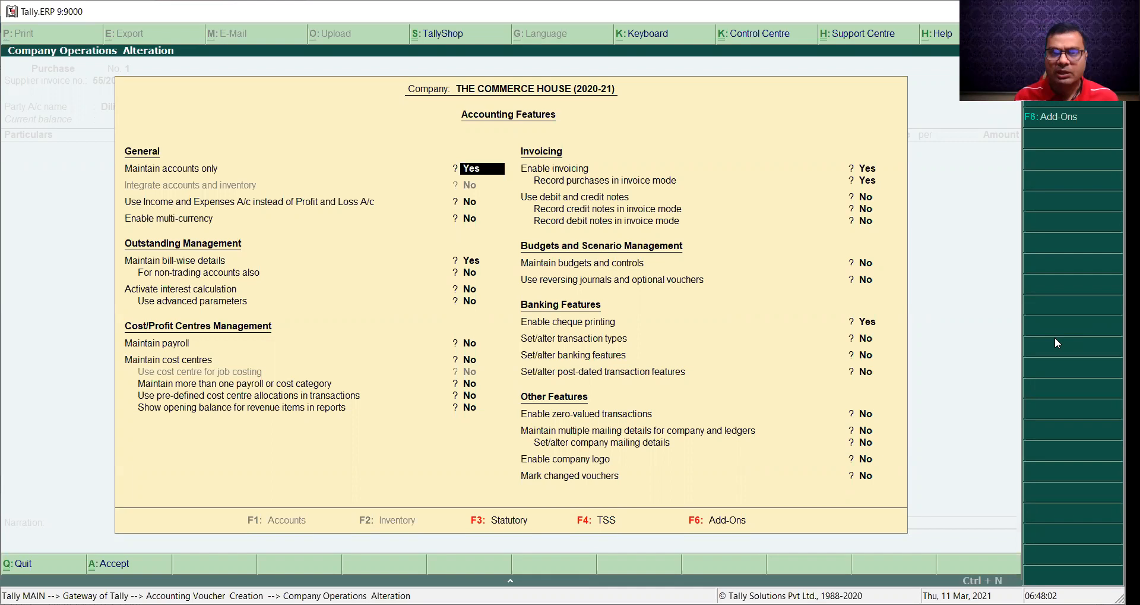
pyautogui.write('n')
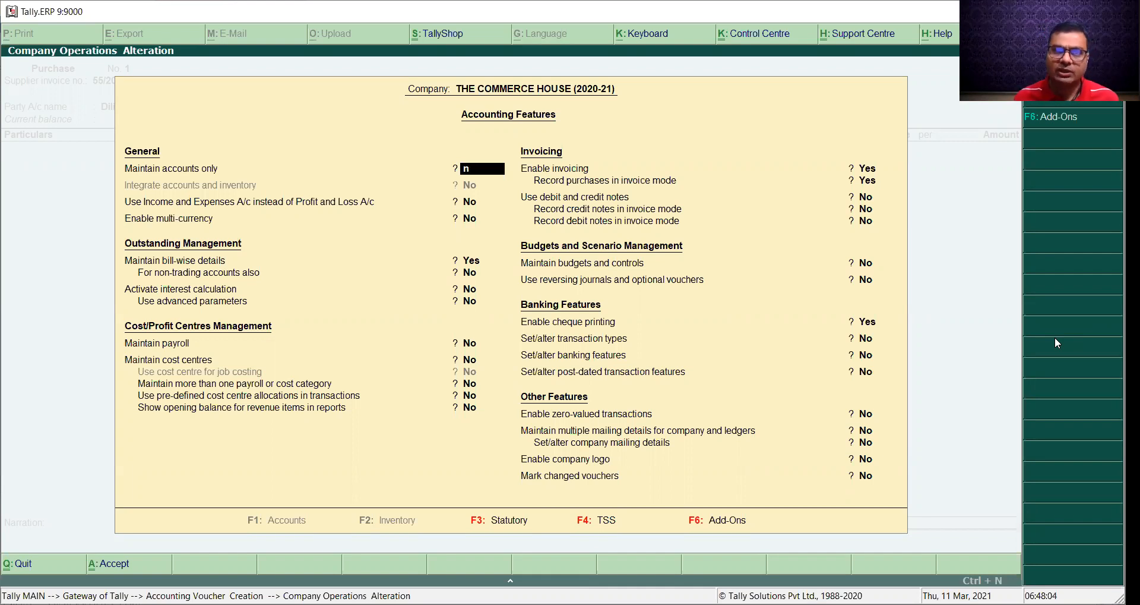
pyautogui.press('Return')
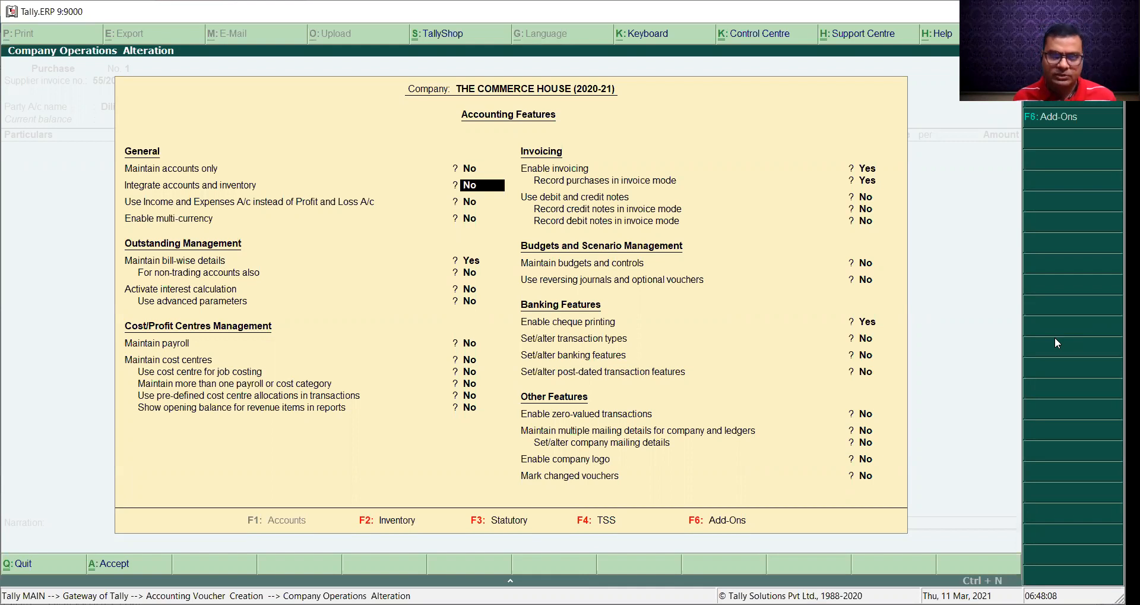
pyautogui.write('y')
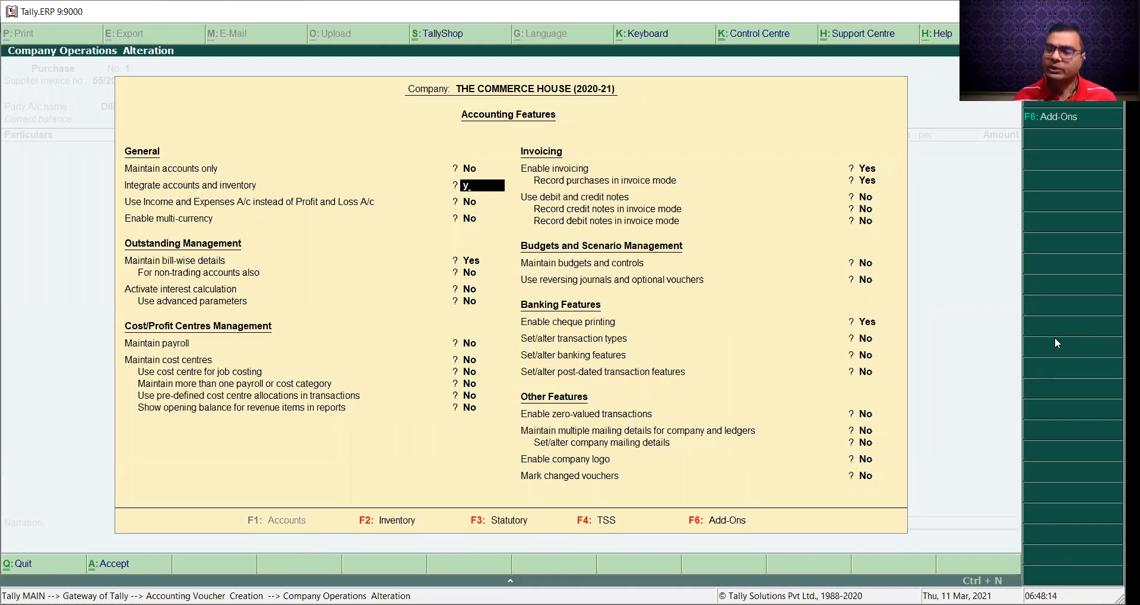
pyautogui.press('Return')
# - Keep the remaining accounting features as they are and save the company feature settings
pyautogui.press('Return')
pyautogui.press('Return')
pyautogui.press('Return')
pyautogui.press('Return')
pyautogui.press('Return')
pyautogui.press('Return')
pyautogui.press('Return')
pyautogui.press('Return')
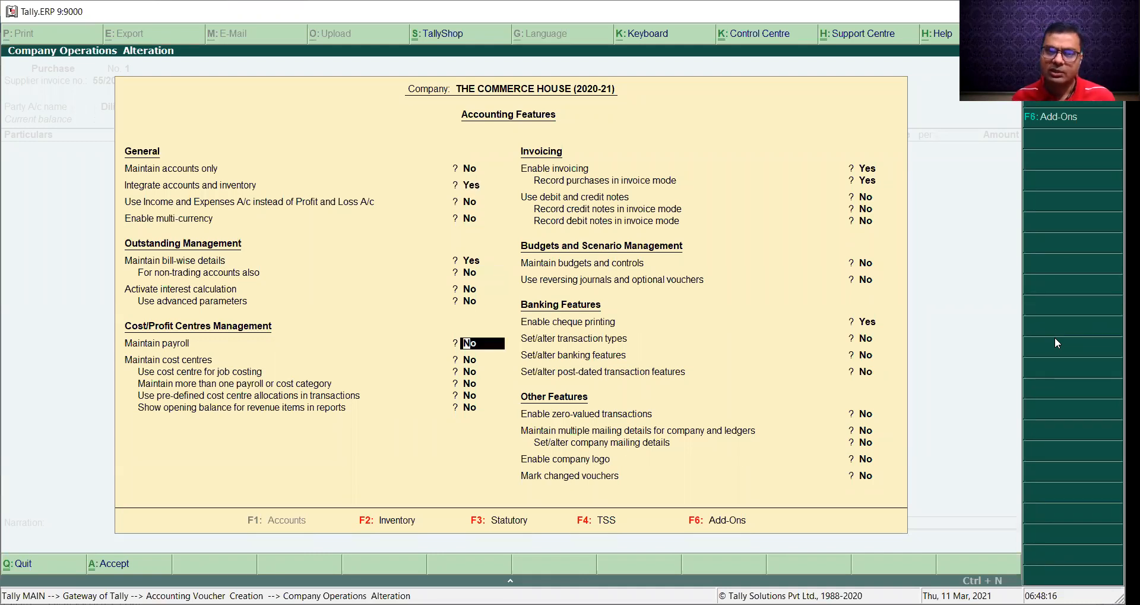
pyautogui.press('Return')
pyautogui.press('Return')
pyautogui.press('Return')
pyautogui.press('Return')
pyautogui.press('Return')
pyautogui.press('Return')
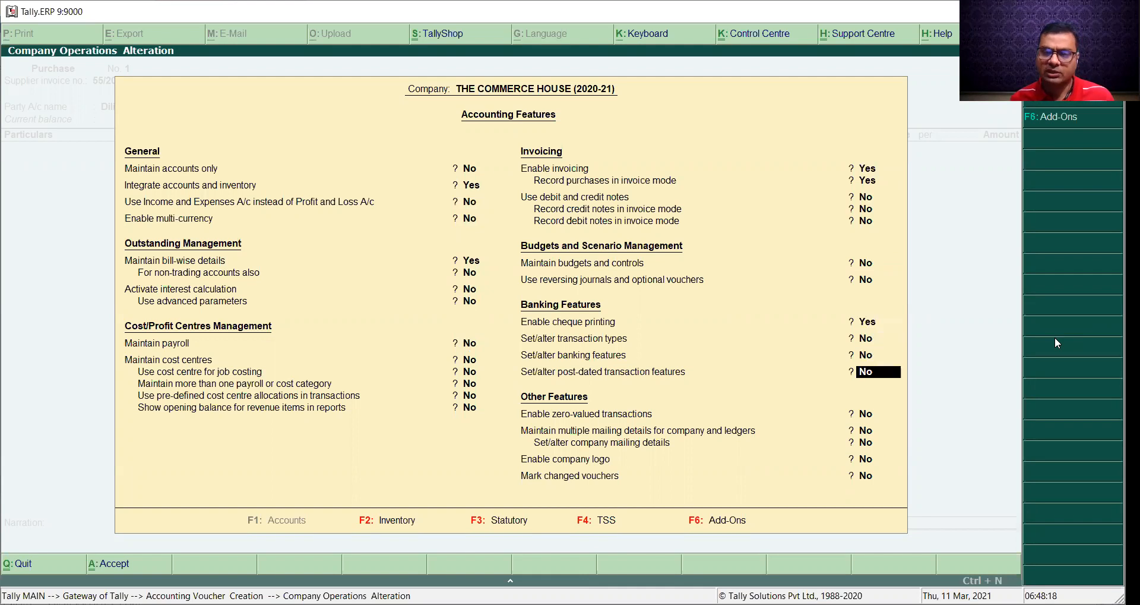
pyautogui.press('Return')
pyautogui.press('Return')
pyautogui.press('Return')
pyautogui.press('Return')
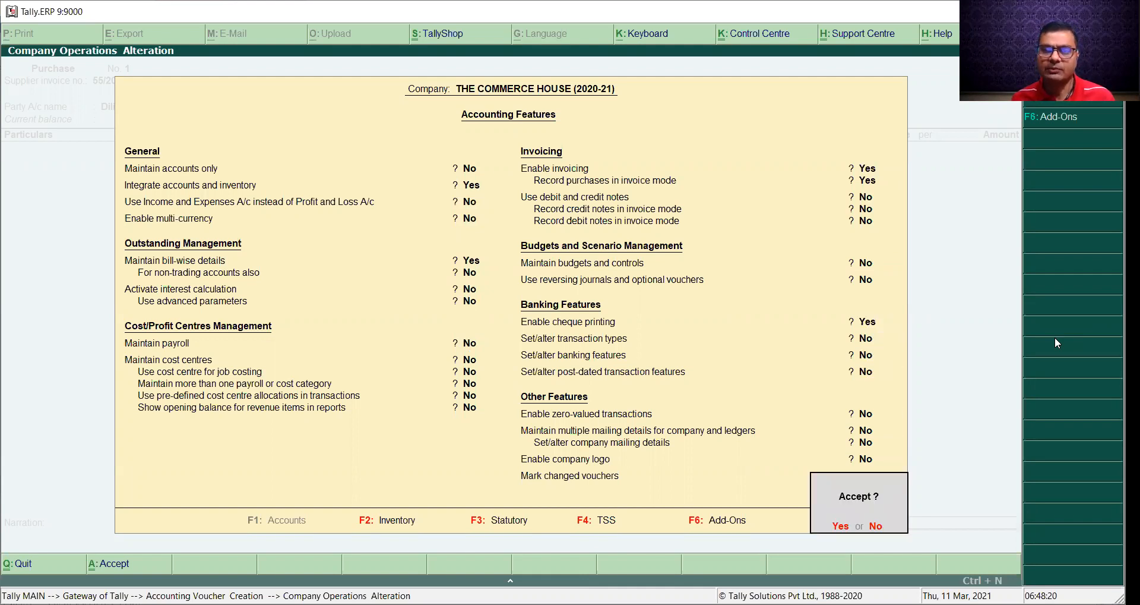
pyautogui.press('Return')
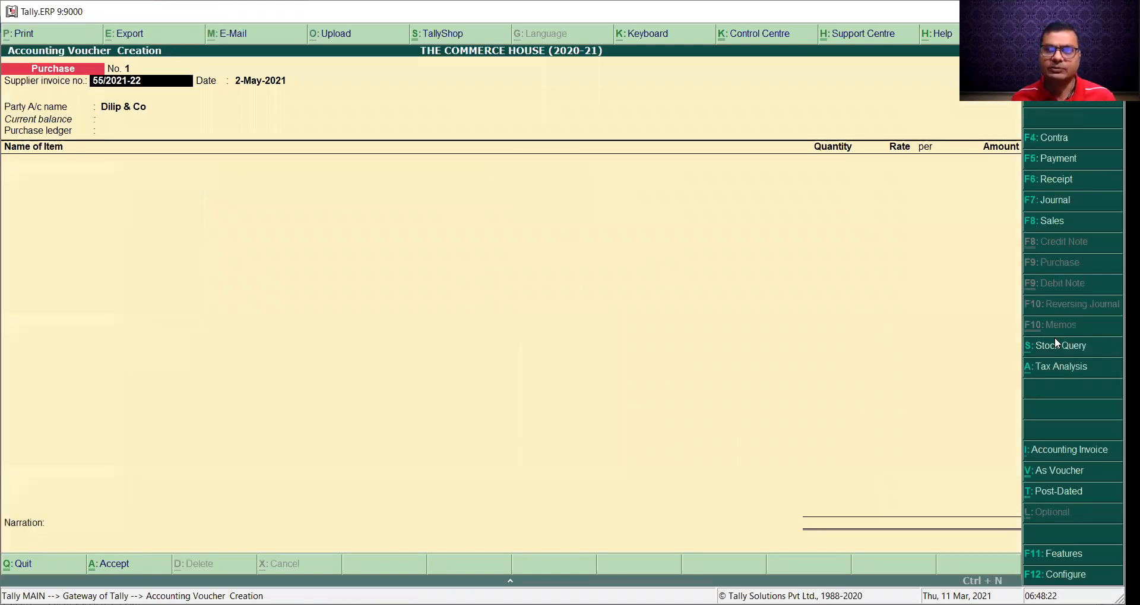
# - Keep the voucher's header details and start a new purchase ledger named Purchase Taxable Gst under the Purchase Accounts group
pyautogui.press('Return')
pyautogui.press('Return')
pyautogui.press('Return')
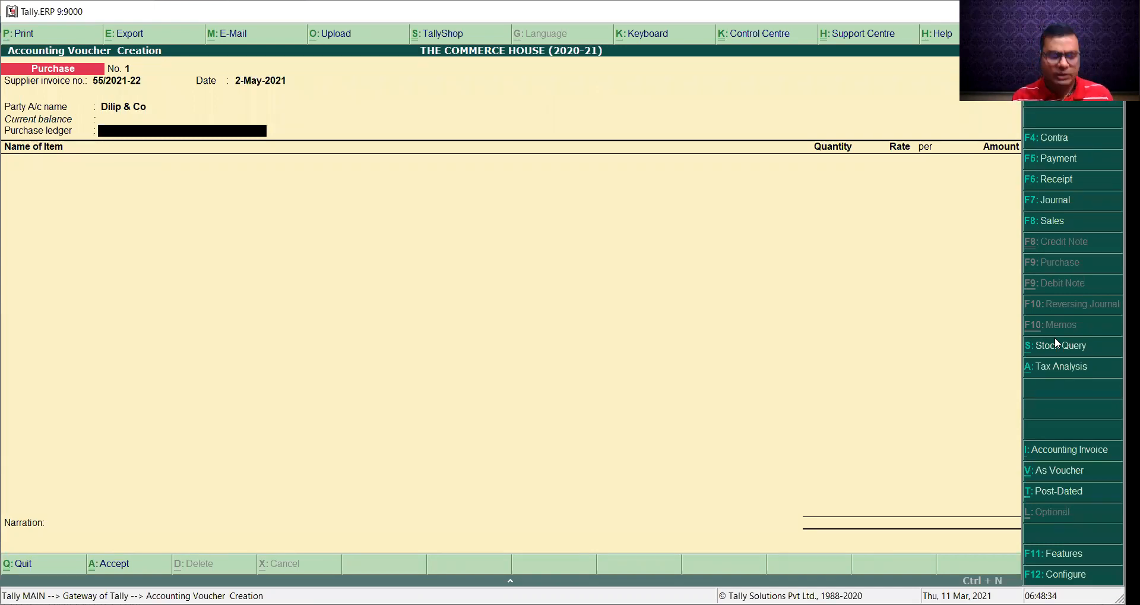
pyautogui.hotkey('alt', 'c')
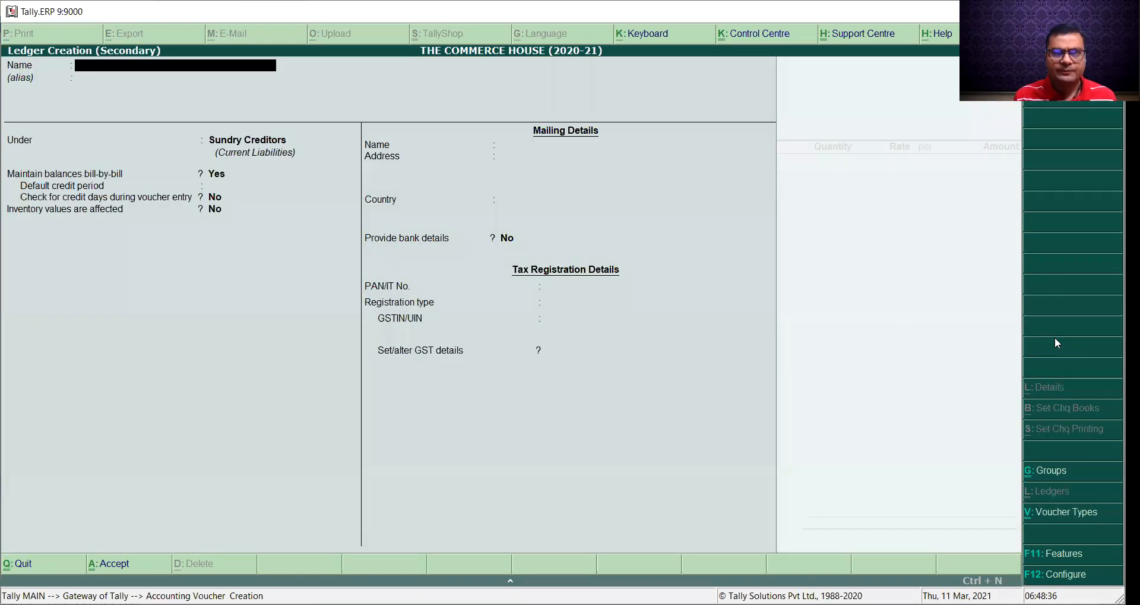
pyautogui.write('P')
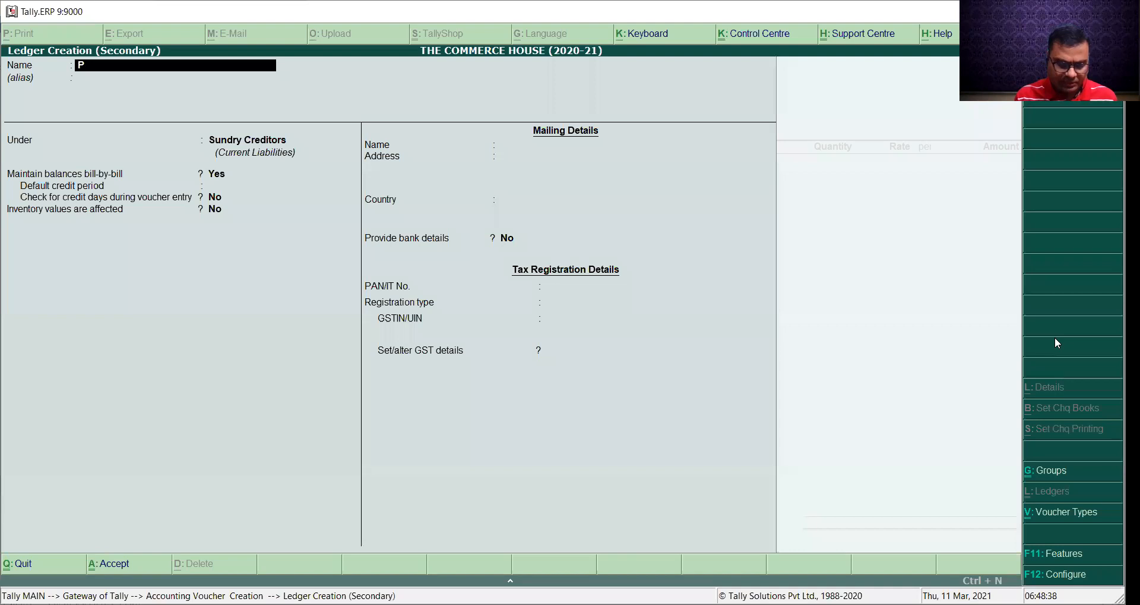
pyautogui.write('urc')
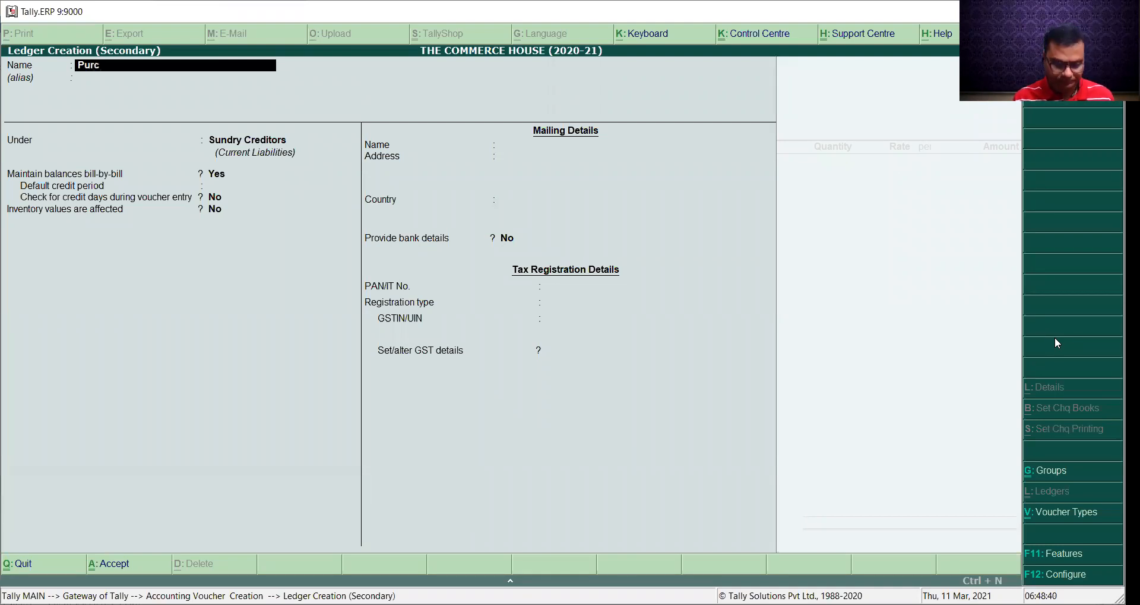
pyautogui.write('hase')
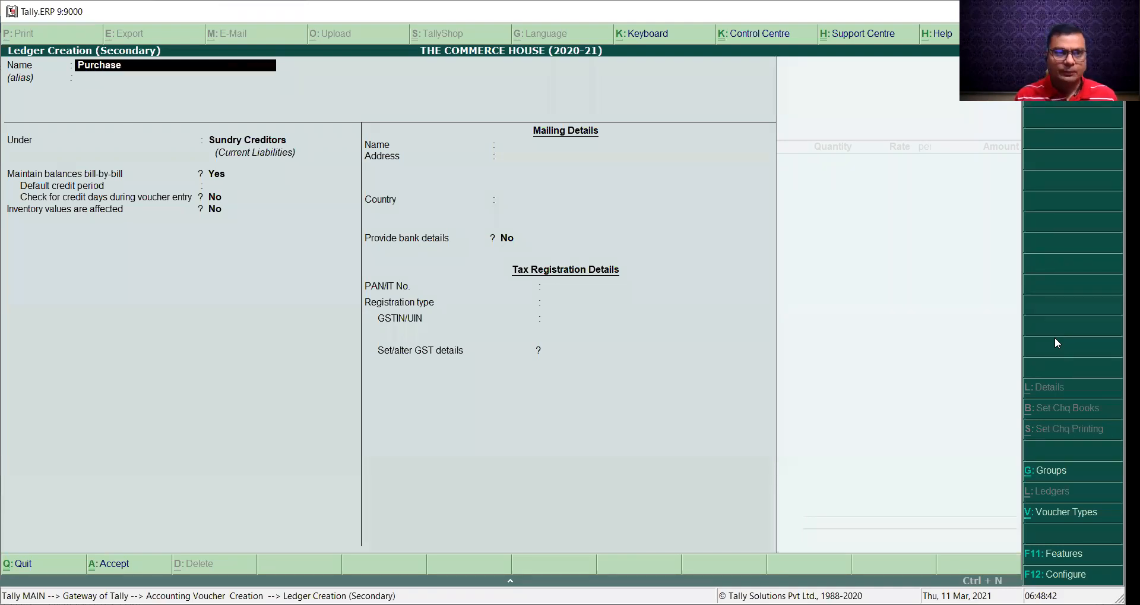
pyautogui.write(' taxable')
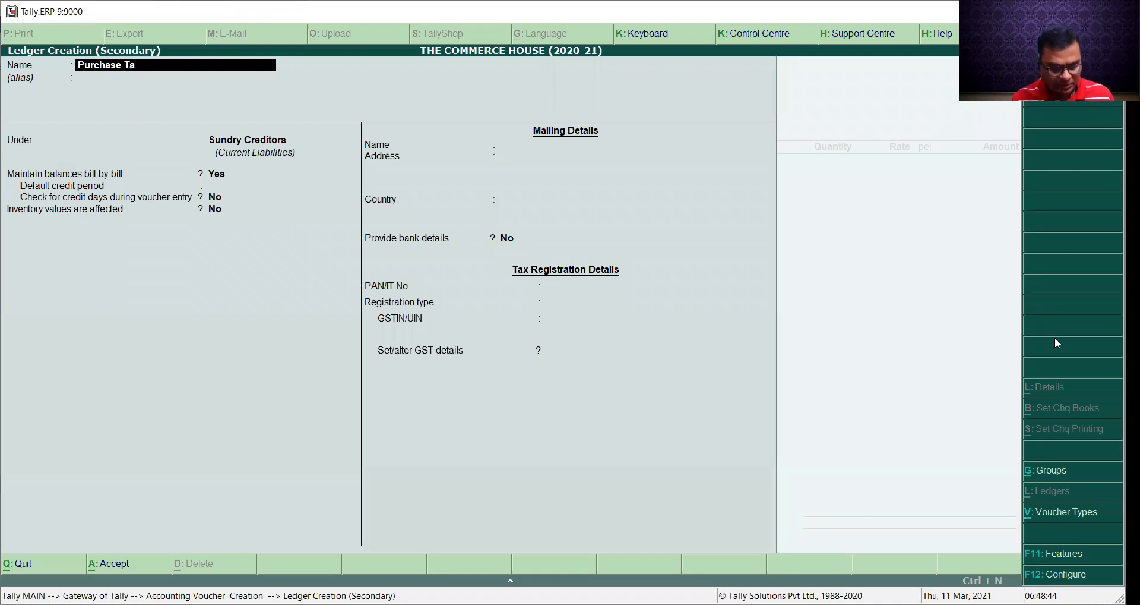
pyautogui.write(' Gst')
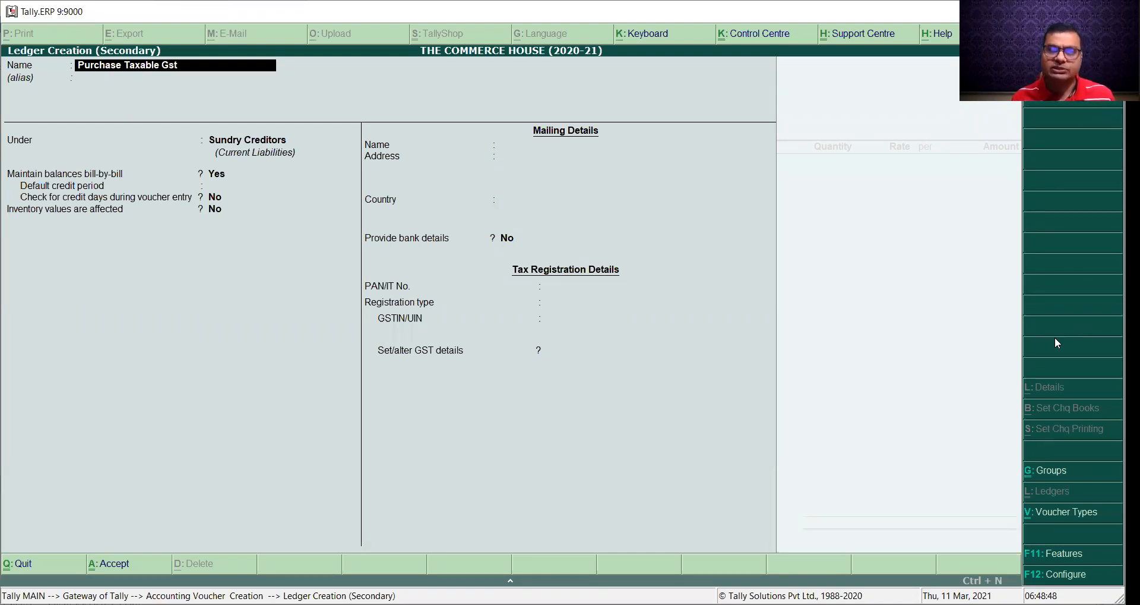
pyautogui.press('Return')
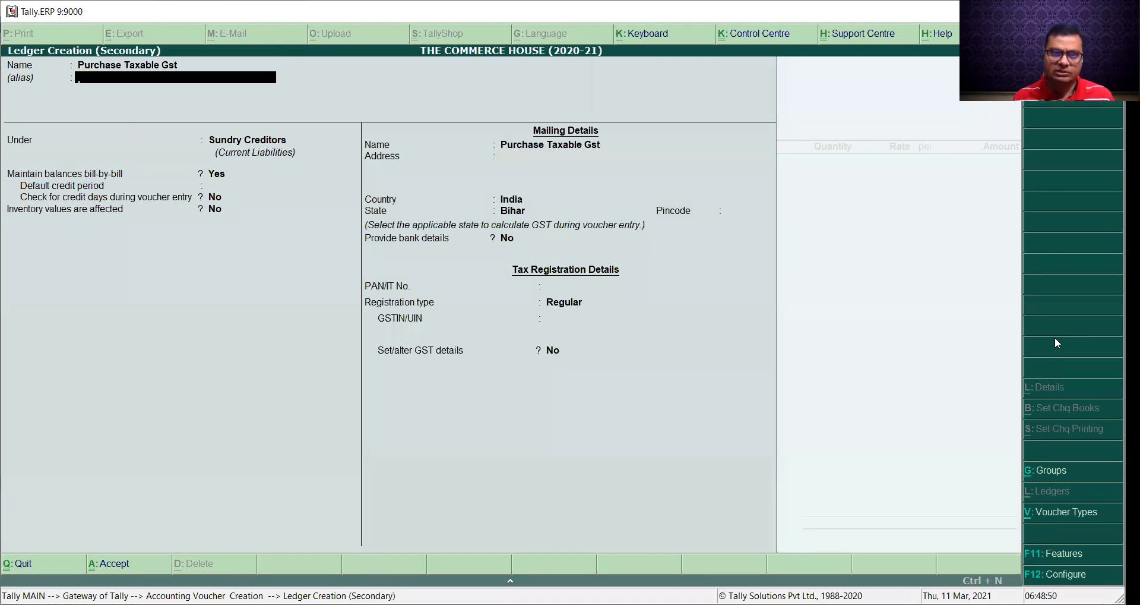
pyautogui.press('Return')
pyautogui.write('Pu')
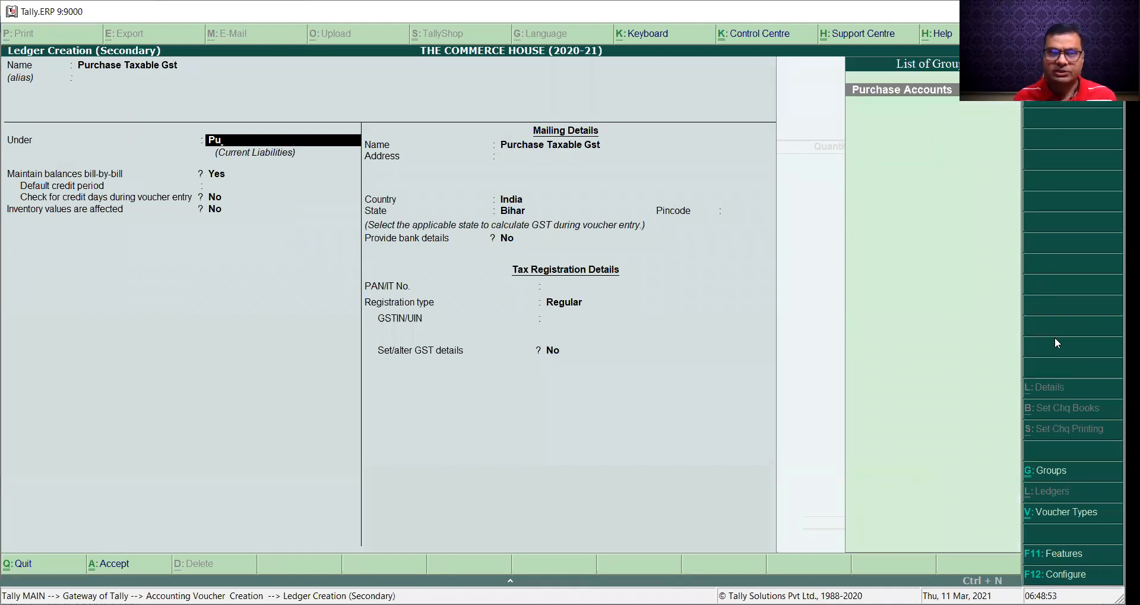
pyautogui.press('Return')
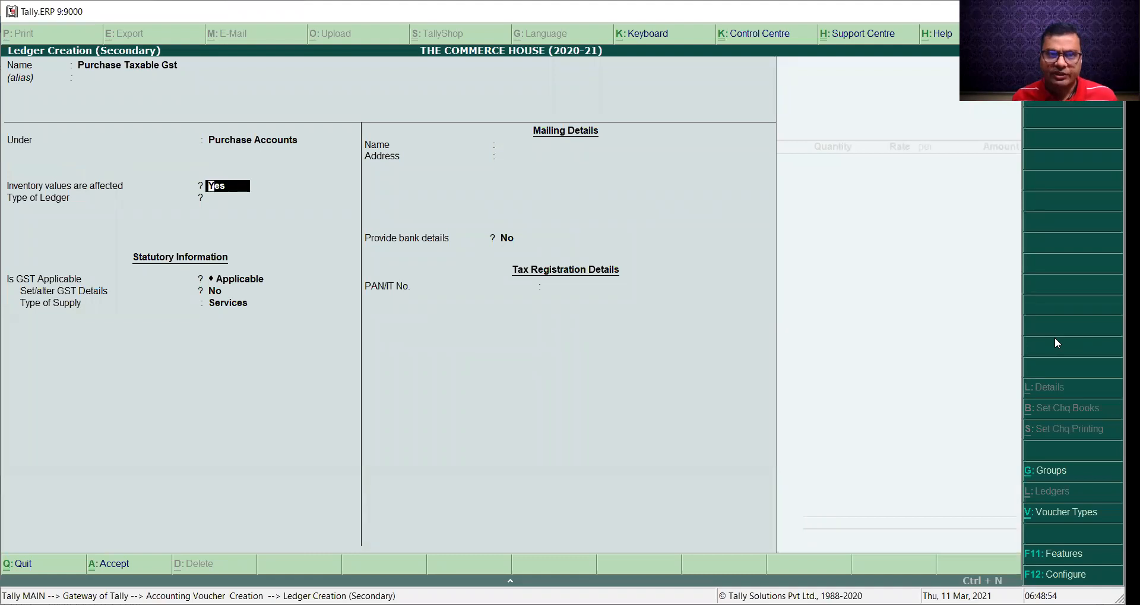
# - Keep the ledger's inventory and GST defaults, set its type of supply to Goods, and save it as the voucher's purchase ledger
pyautogui.press('Return')
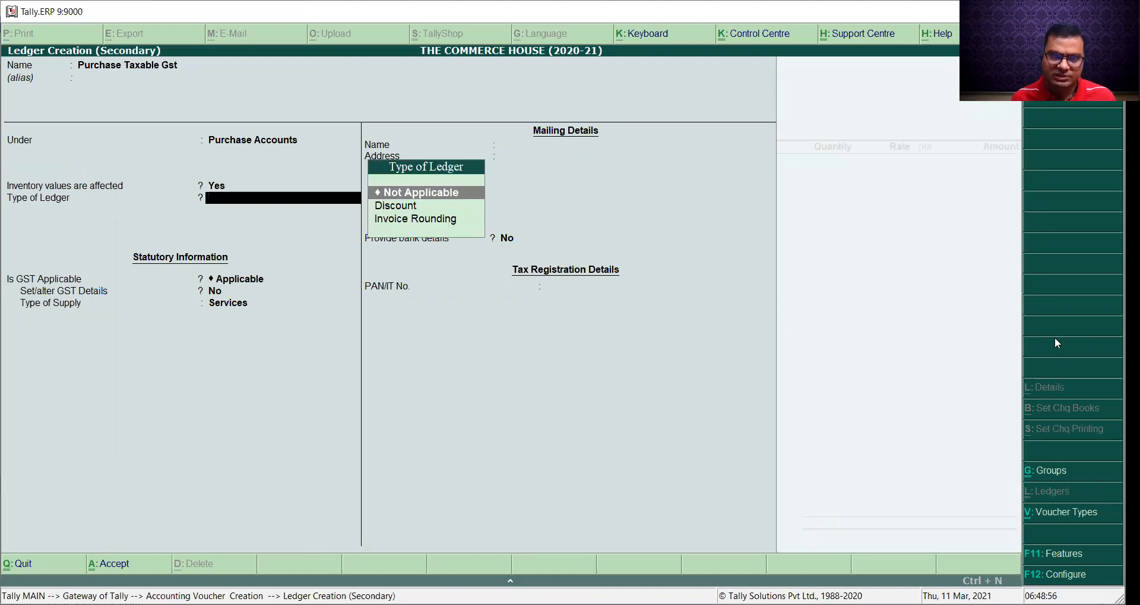
pyautogui.press('Return')
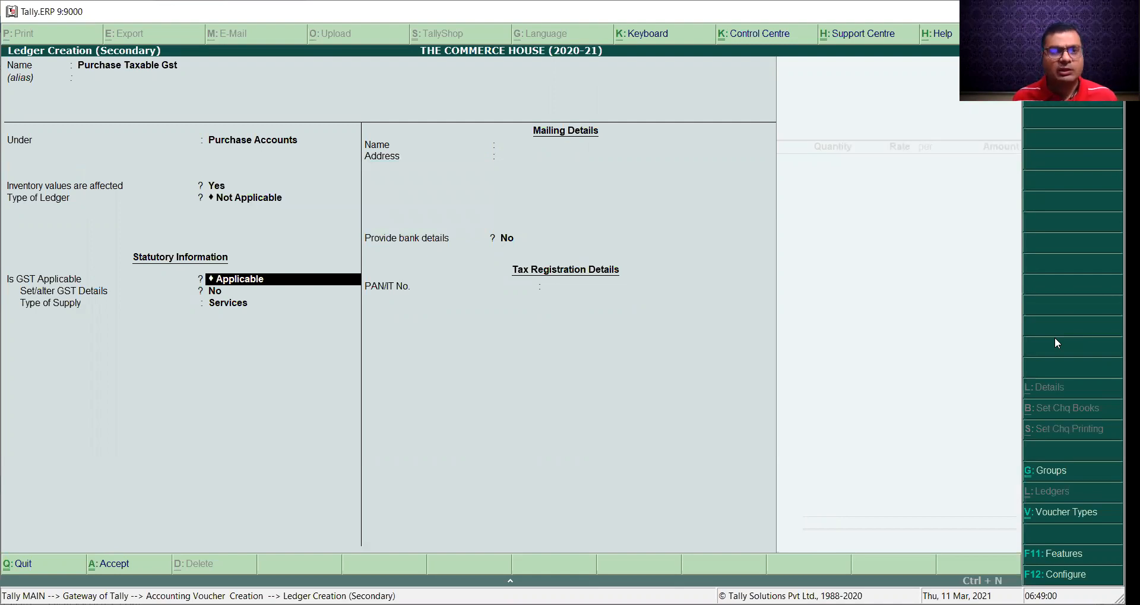
pyautogui.press('Return')
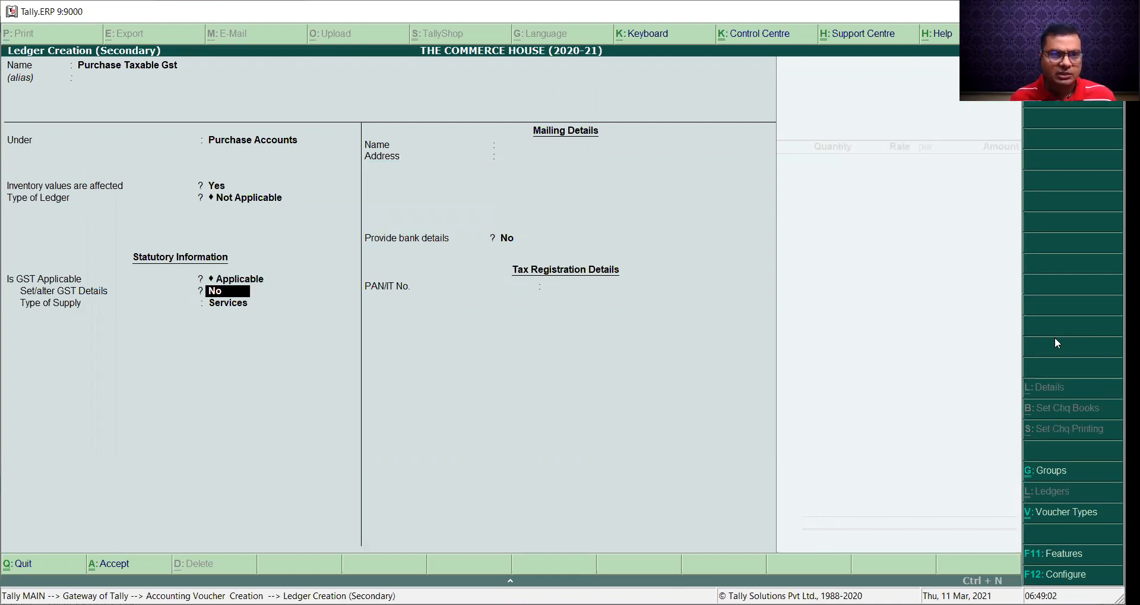
pyautogui.press('Return')
pyautogui.press('Up')
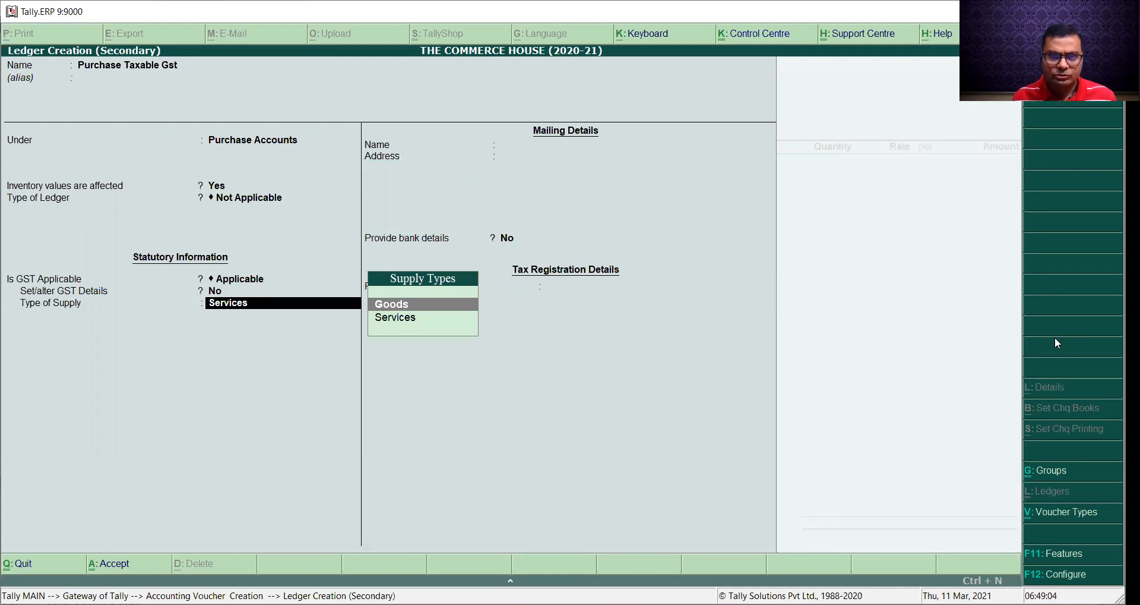
pyautogui.press('Return')
pyautogui.press('Return')
pyautogui.press('Return')
pyautogui.press('Return')
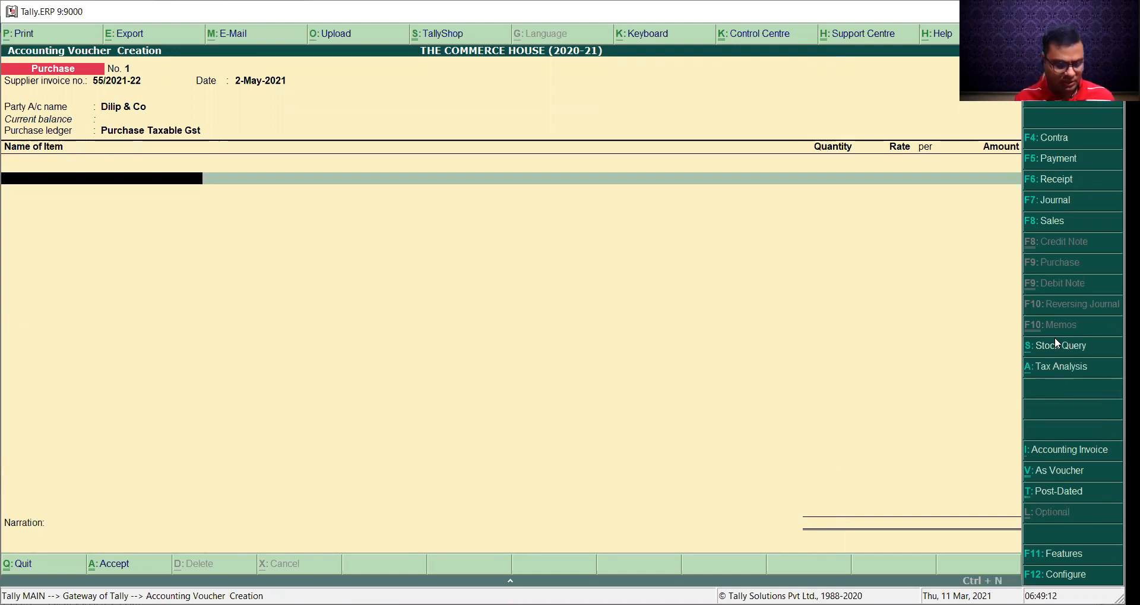
# - Start a new stock item named Parker Pen from the voucher's item line, without an alias and under Primary
pyautogui.hotkey('alt', 'c')
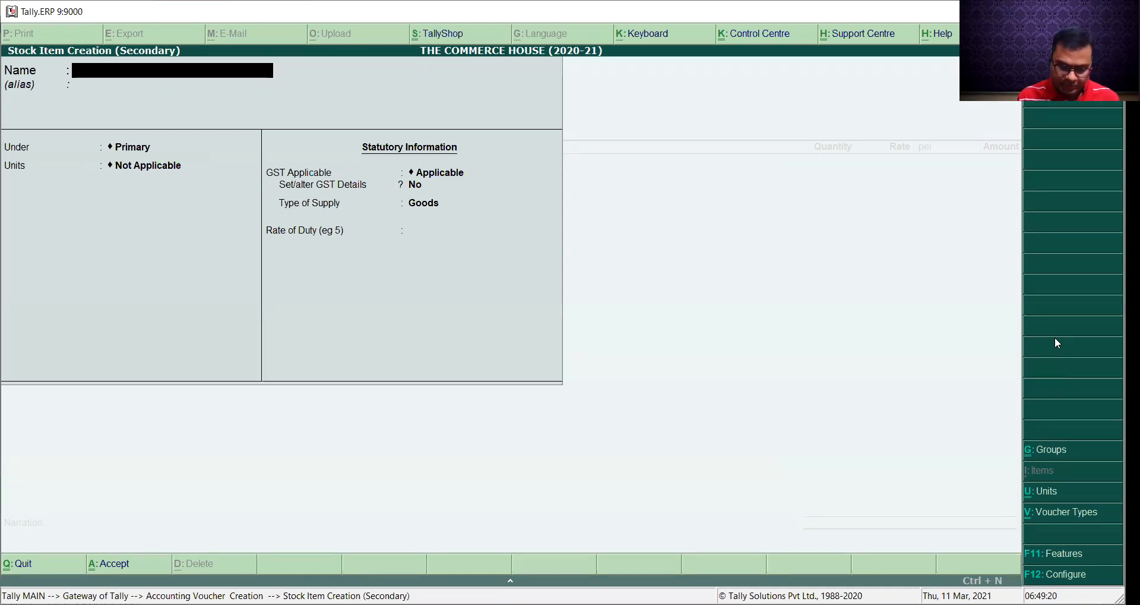
pyautogui.write('Par')
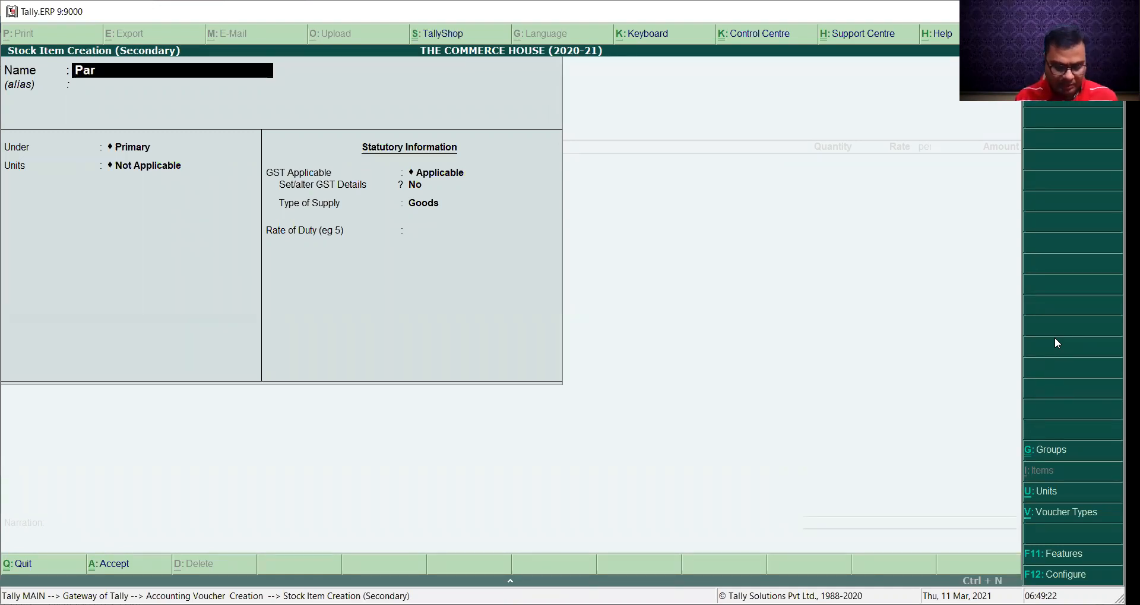
pyautogui.write('ker Pen')
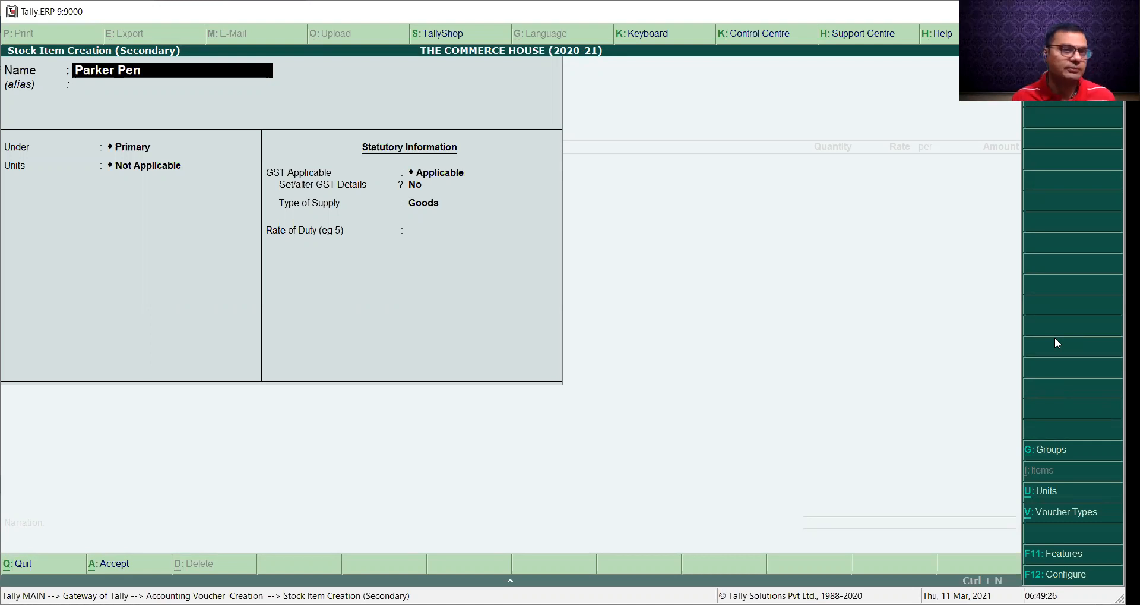
pyautogui.press('Return')
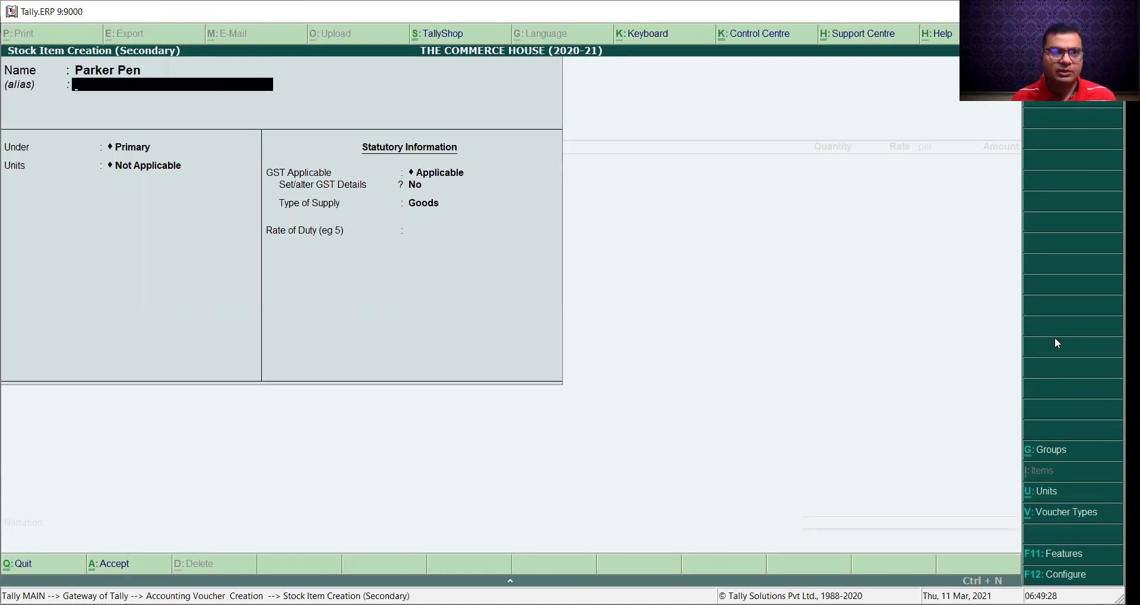
pyautogui.press('Return')
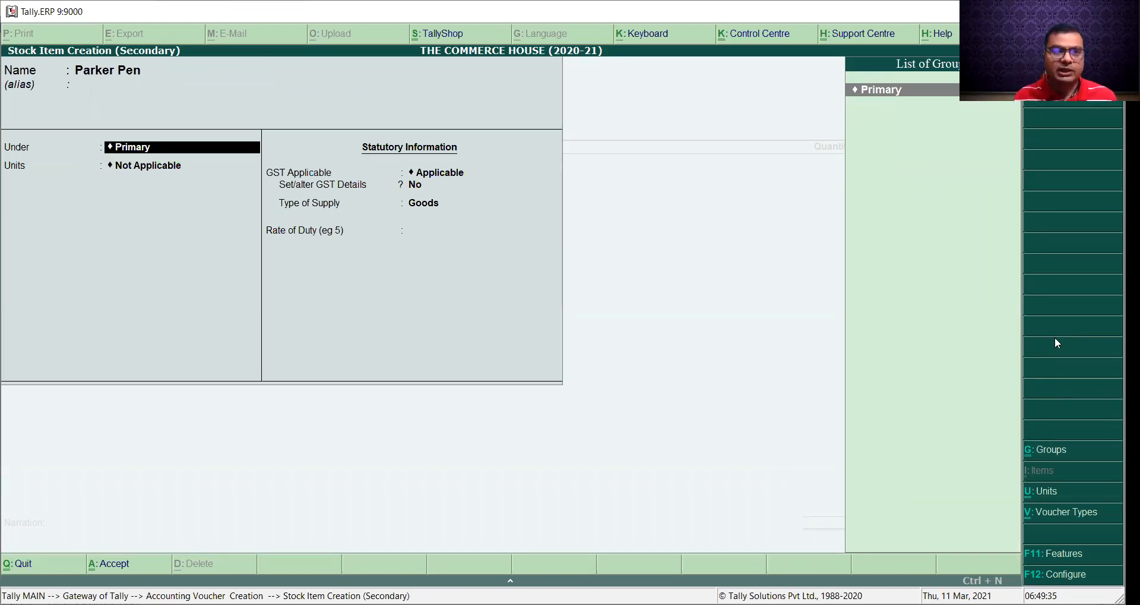
pyautogui.press('Return')
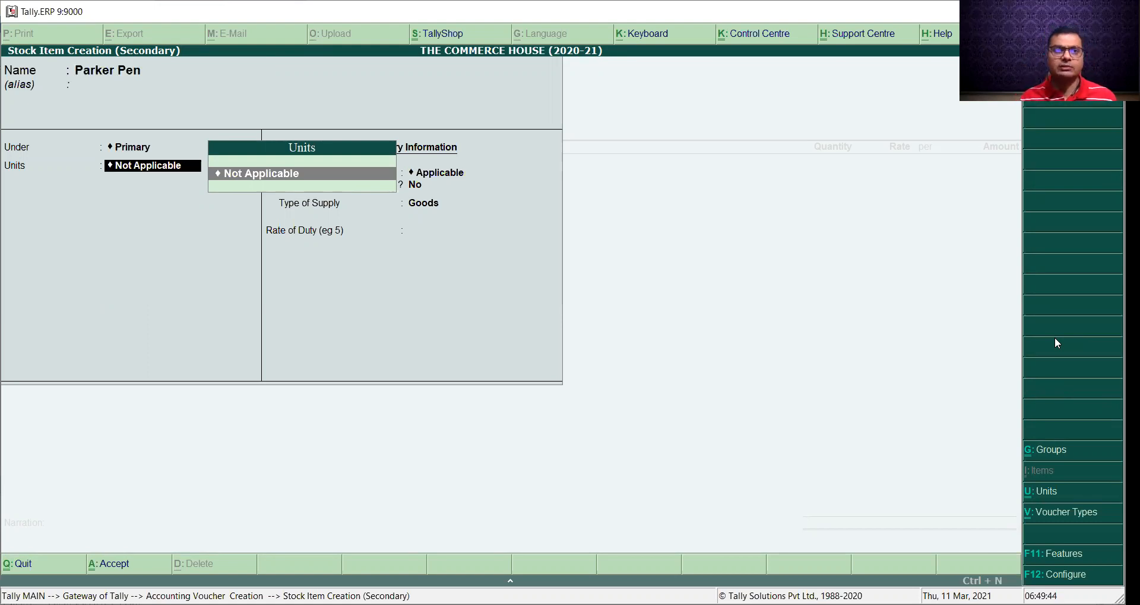
# - Start a new simple unit for the stock item with the symbol pcs and the formal name Pices
pyautogui.hotkey('alt', 'c')
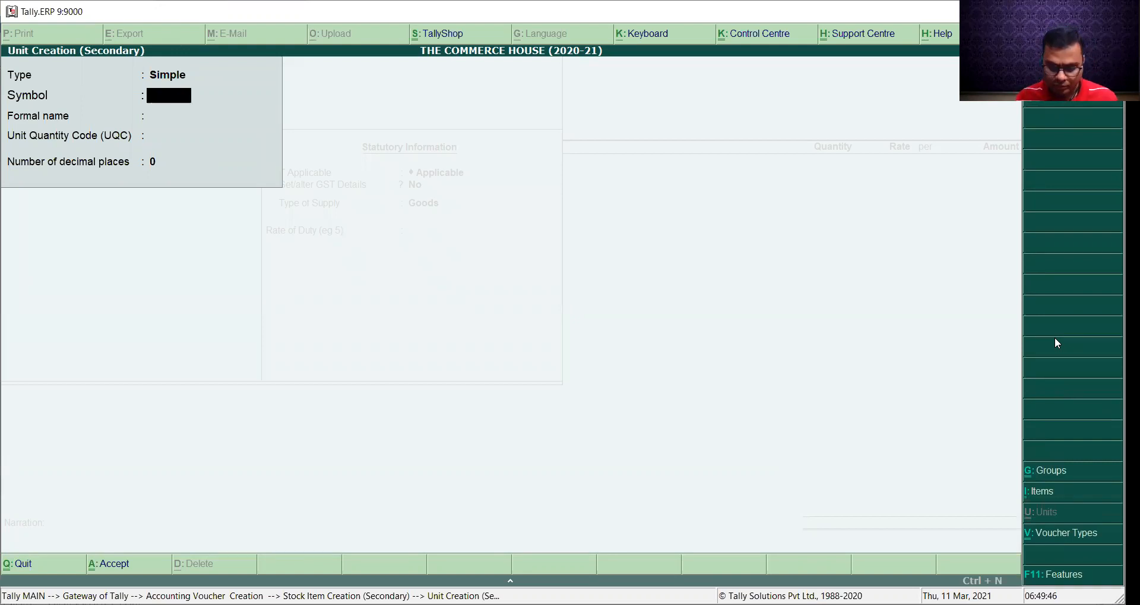
pyautogui.write('pcs')
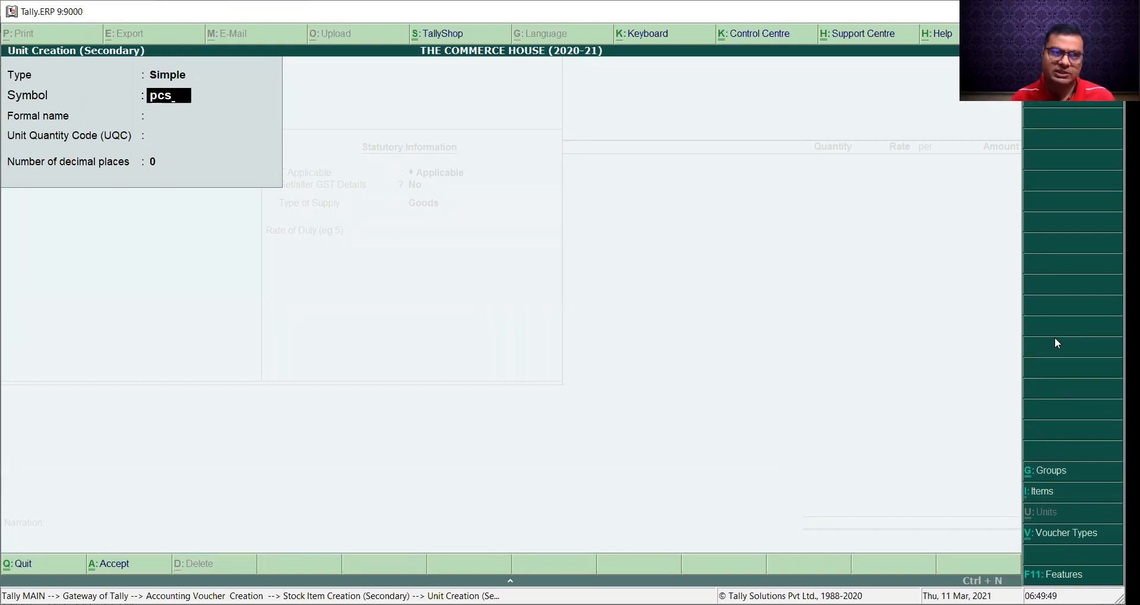
pyautogui.press('Return')
pyautogui.write('Pices')
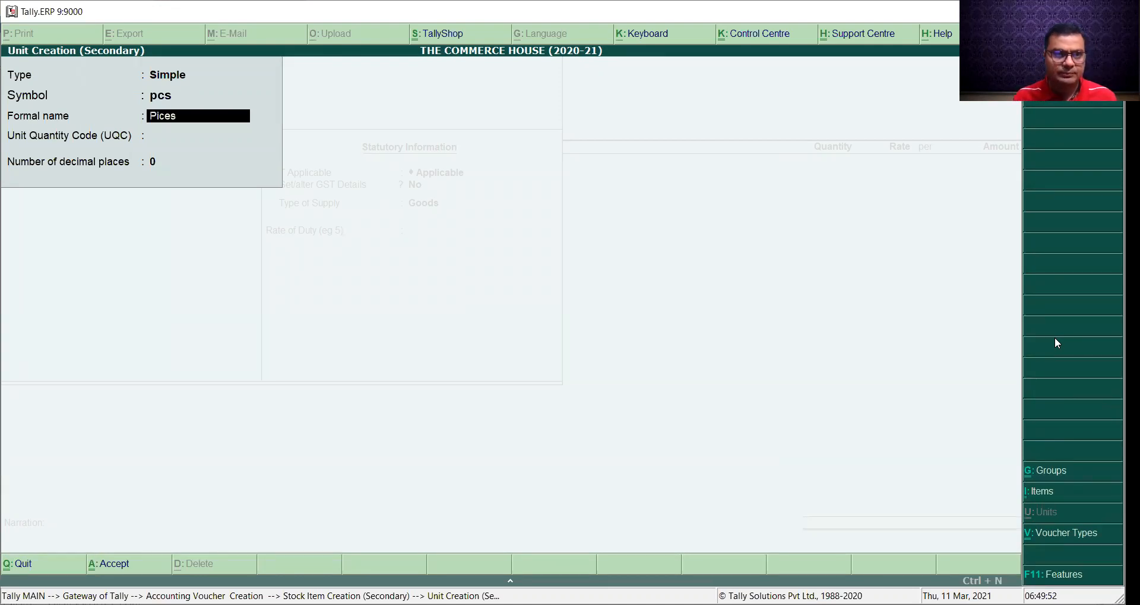
pyautogui.press('Return')
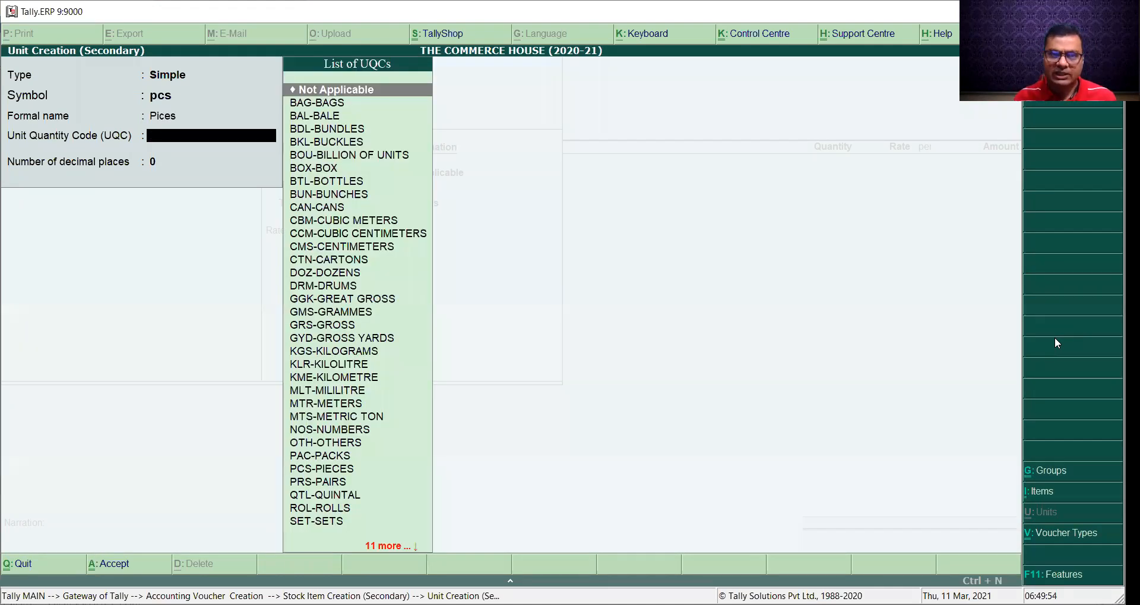
# - Assign the PCS-PIECES quantity code to the pcs unit, set it to 2 decimal places, and save the unit
pyautogui.press('Down')
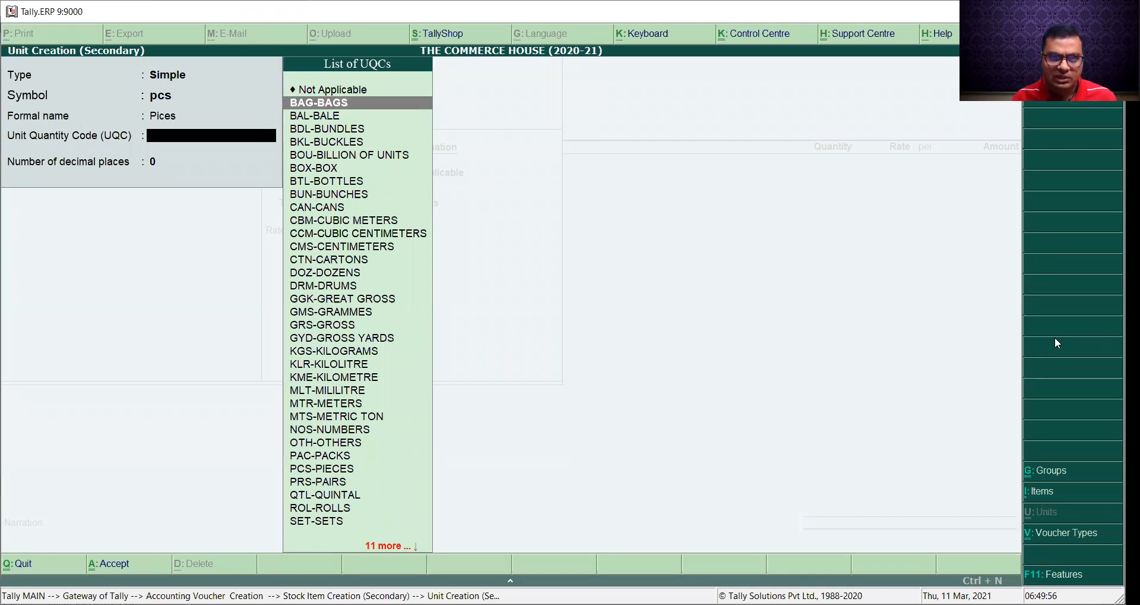
pyautogui.press('Down')
pyautogui.press('Down')
pyautogui.press('Down')
pyautogui.press('Down')
pyautogui.press('Down')
pyautogui.press('Down')
pyautogui.press('Down')
pyautogui.press('Down')
pyautogui.press('Down')
pyautogui.press('Down')
pyautogui.press('Down')
pyautogui.press('Down')
pyautogui.press('Down')
pyautogui.press('Down')
pyautogui.press('Down')
pyautogui.press('Down')
pyautogui.press('Down')
pyautogui.press('Down')
pyautogui.press('Down')
pyautogui.press('Down')
pyautogui.press('Down')
pyautogui.press('Down')
pyautogui.press('Down')
pyautogui.press('Down')
pyautogui.press('Down')
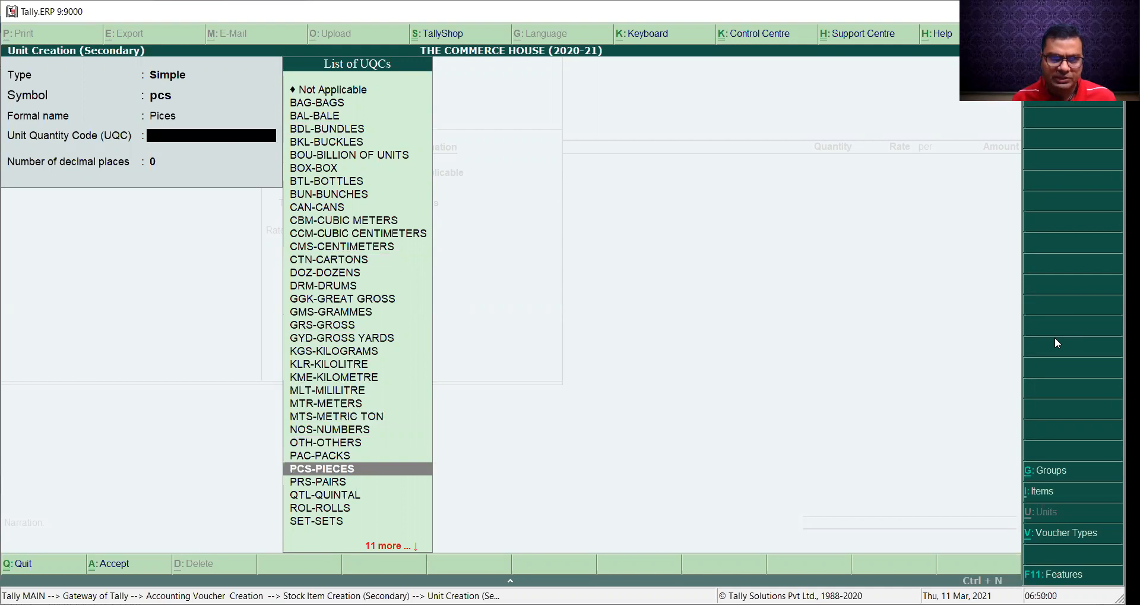
pyautogui.press('Return')
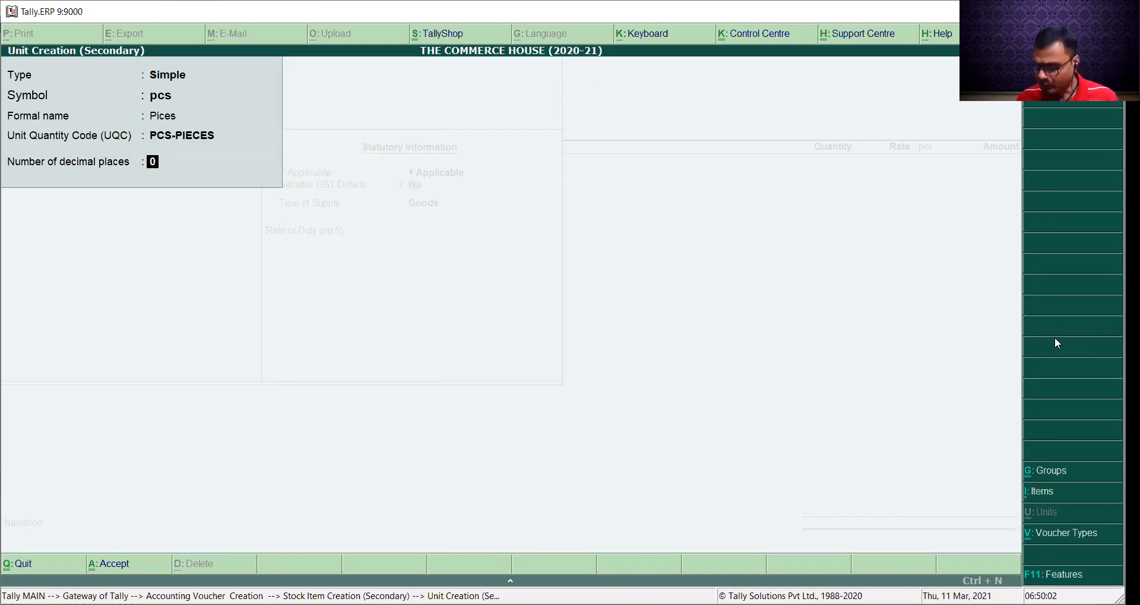
pyautogui.write('2')
pyautogui.press('Return')
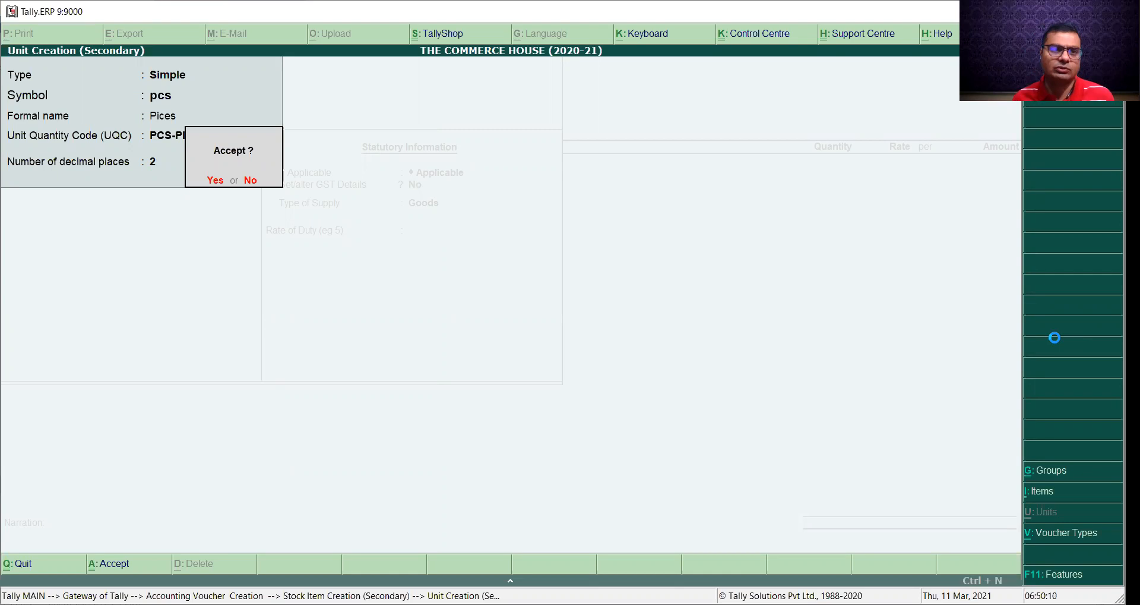
pyautogui.press('Return')
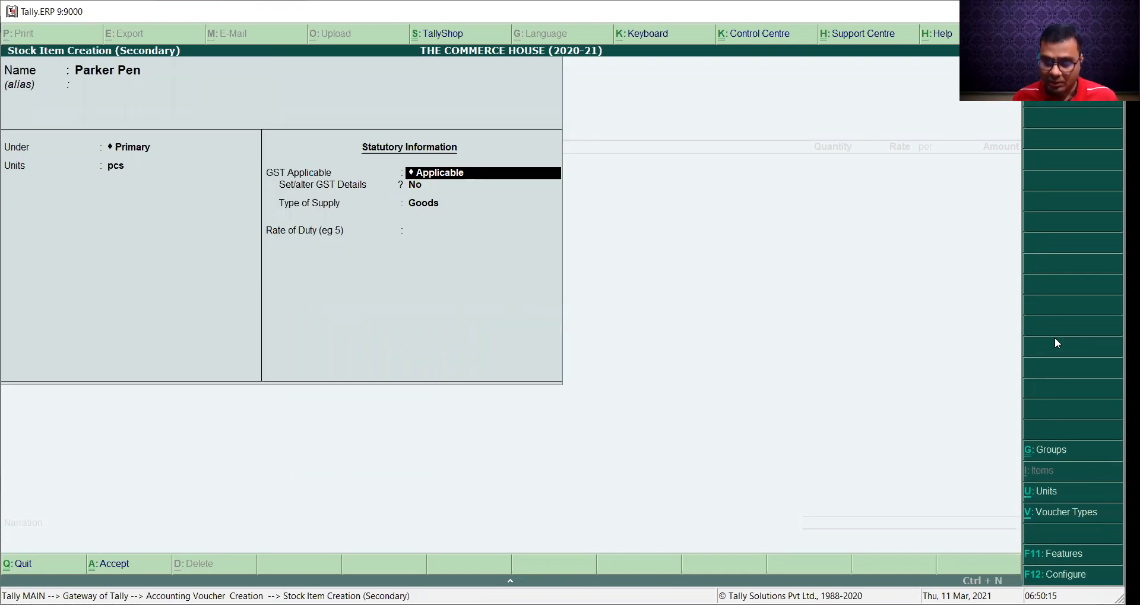
# - Keep GST applicable for Parker Pen, enable its GST details, and enter HSN/SAC 1234568 without a description
pyautogui.press('Return')
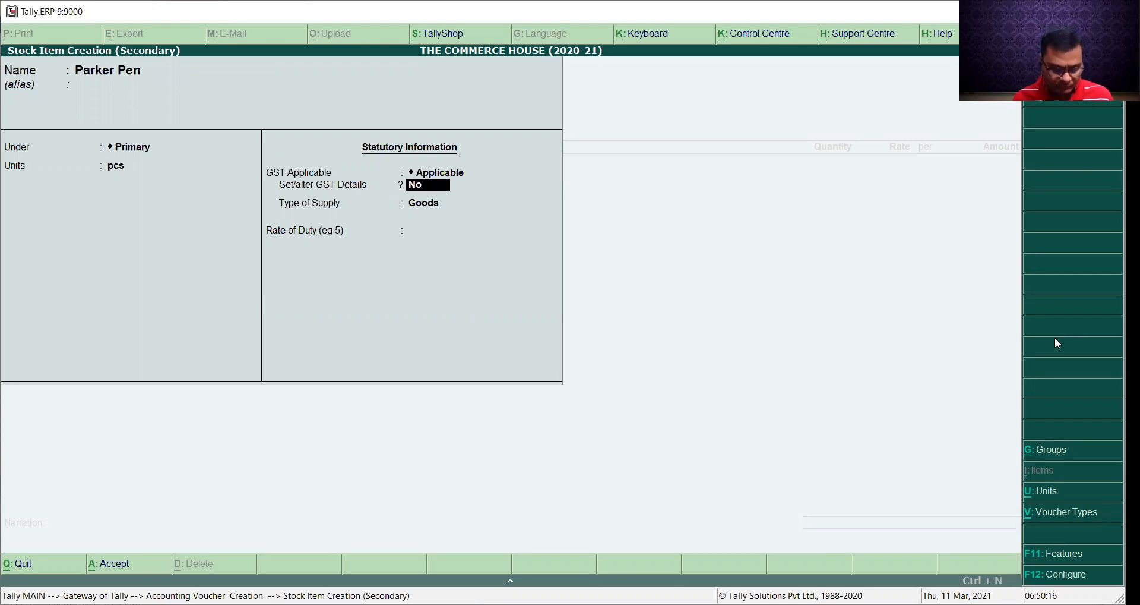
pyautogui.write('y')
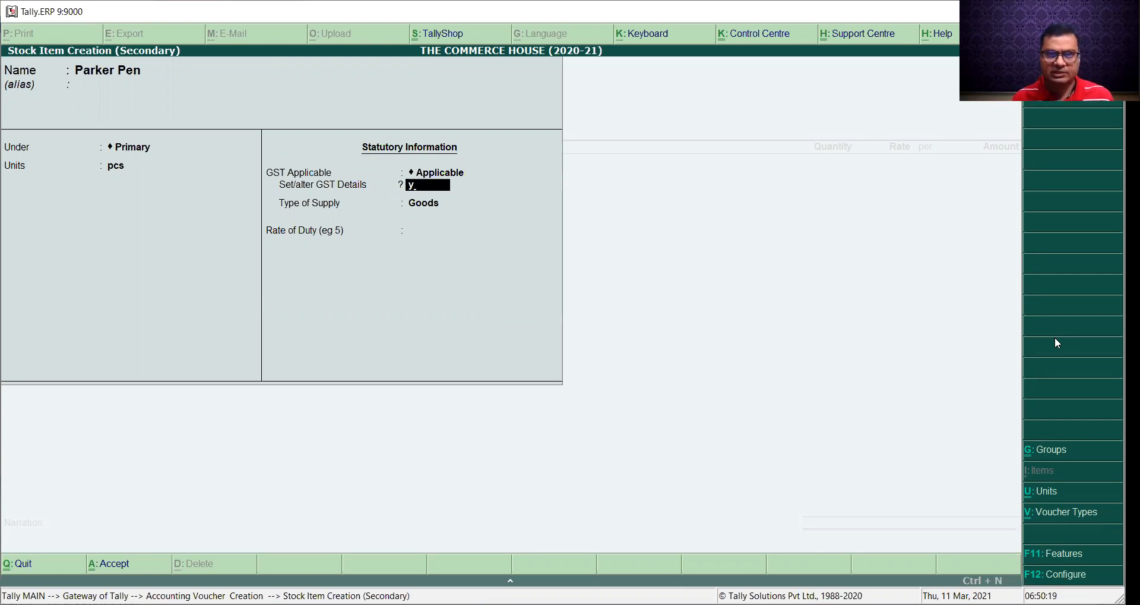
pyautogui.press('Return')
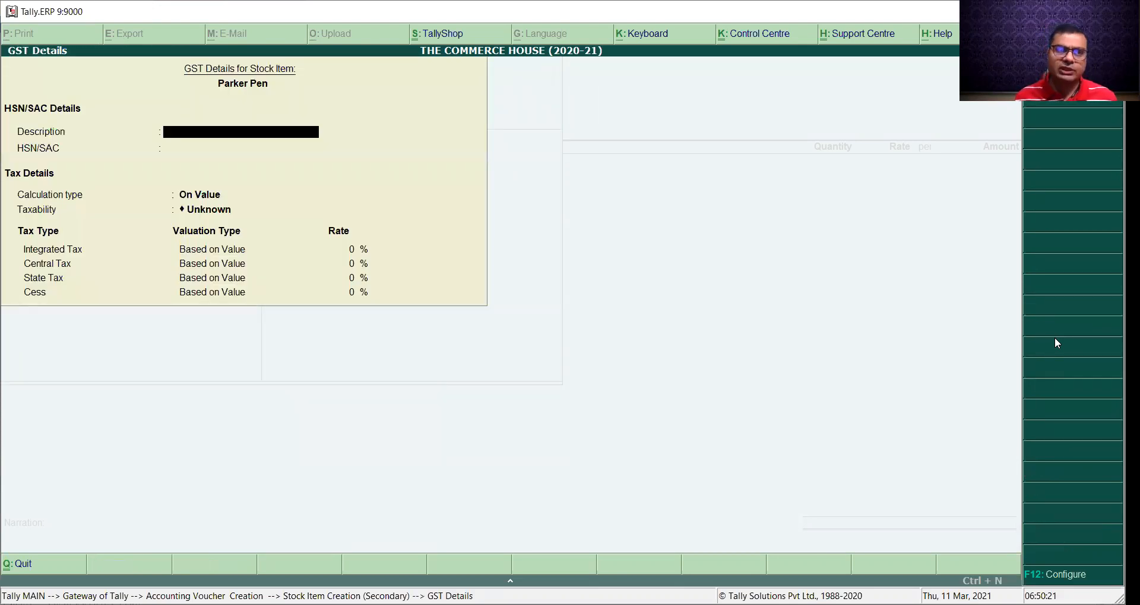
pyautogui.press('Return')
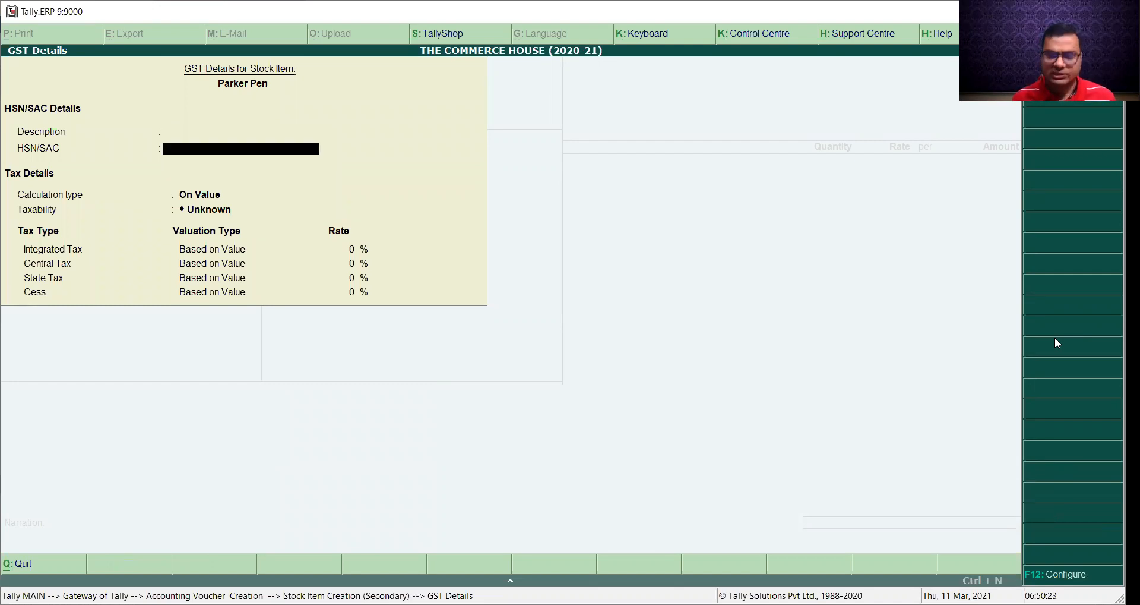
pyautogui.write('1234568')
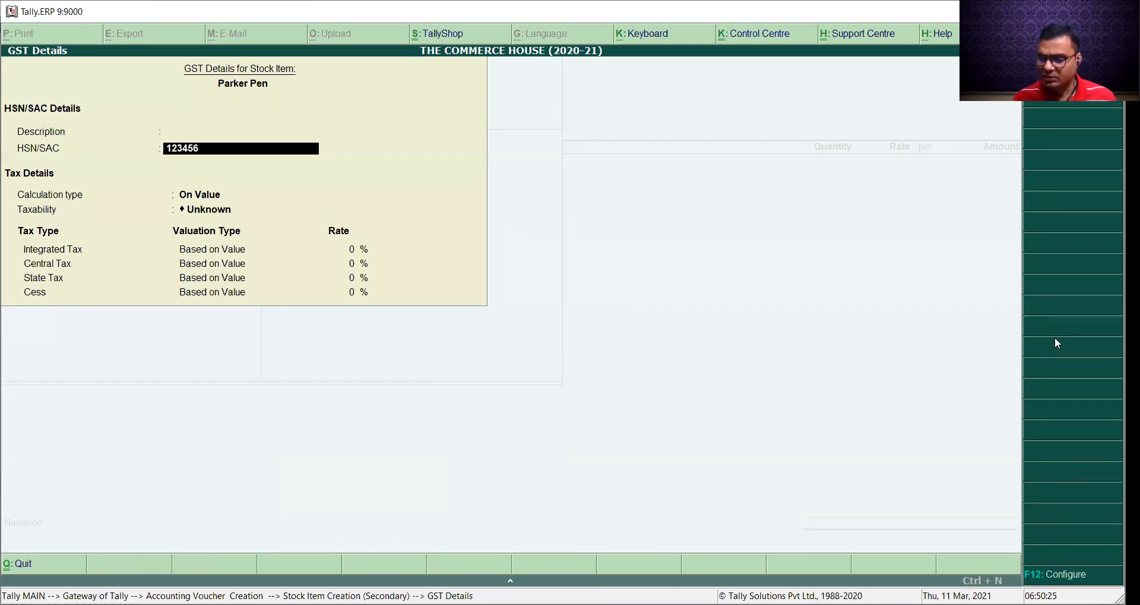
pyautogui.press('Return')
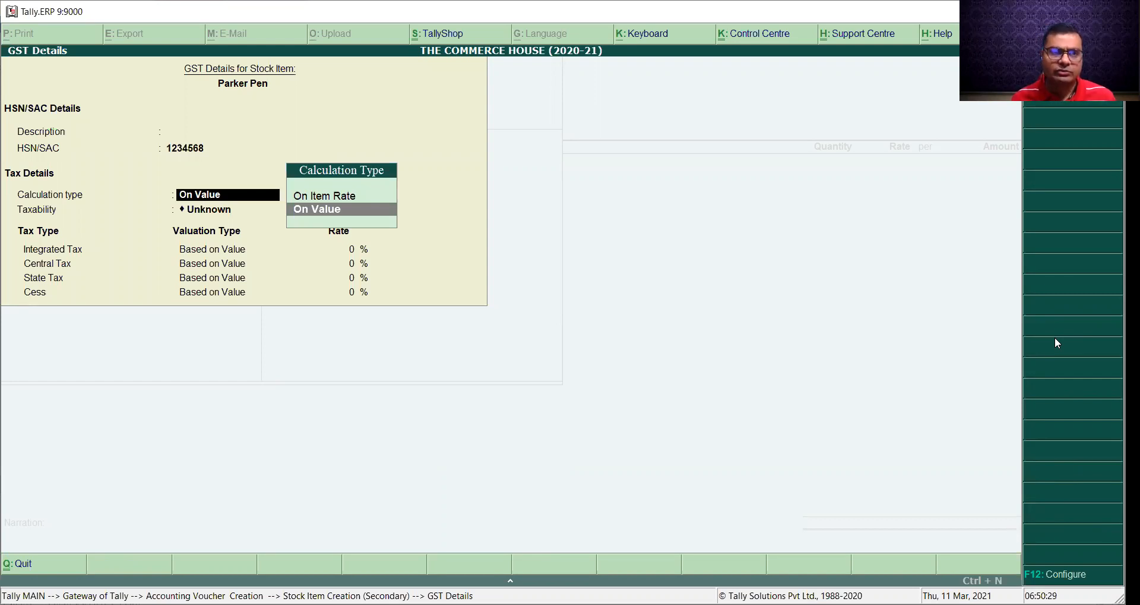
# - Make Parker Pen taxable on value with 5% integrated tax, and save the stock item with Goods as its type of supply
pyautogui.press('Return')
pyautogui.press('Down')
pyautogui.press('Down')
pyautogui.press('Down')
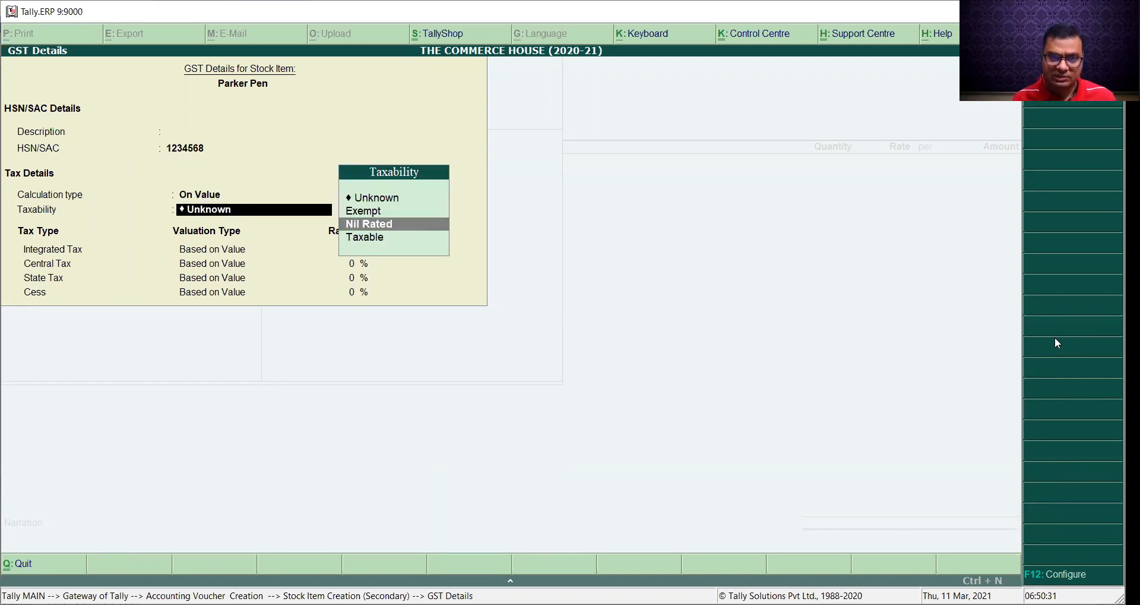
pyautogui.press('Return')
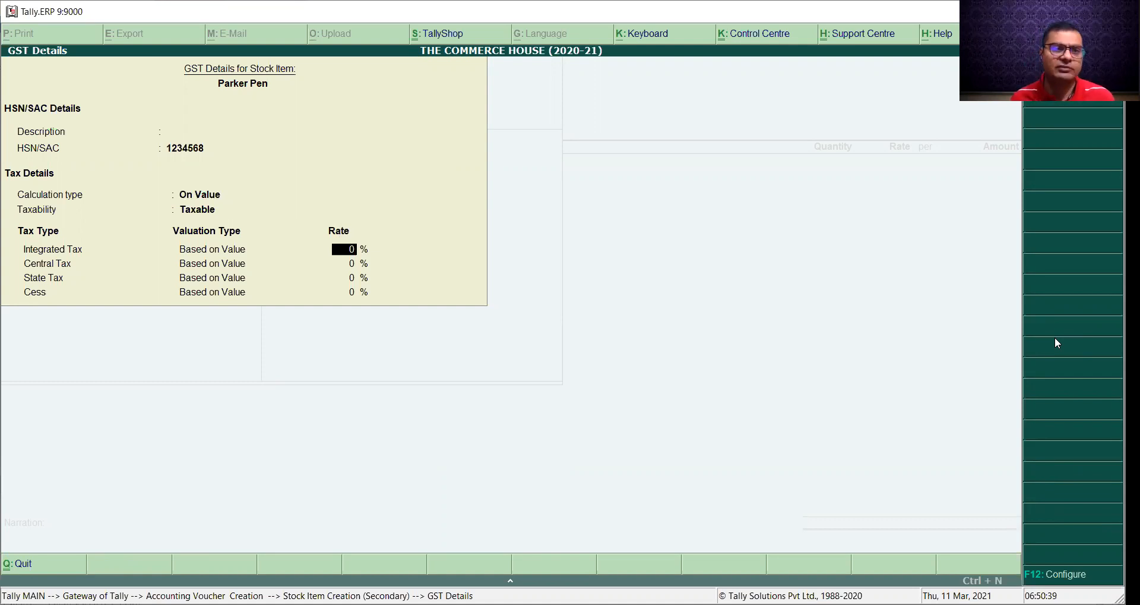
pyautogui.write('5')
pyautogui.press('Return')
pyautogui.press('Return')
pyautogui.press('Return')
pyautogui.press('Return')
pyautogui.press('Return')
pyautogui.press('Return')
pyautogui.press('Return')
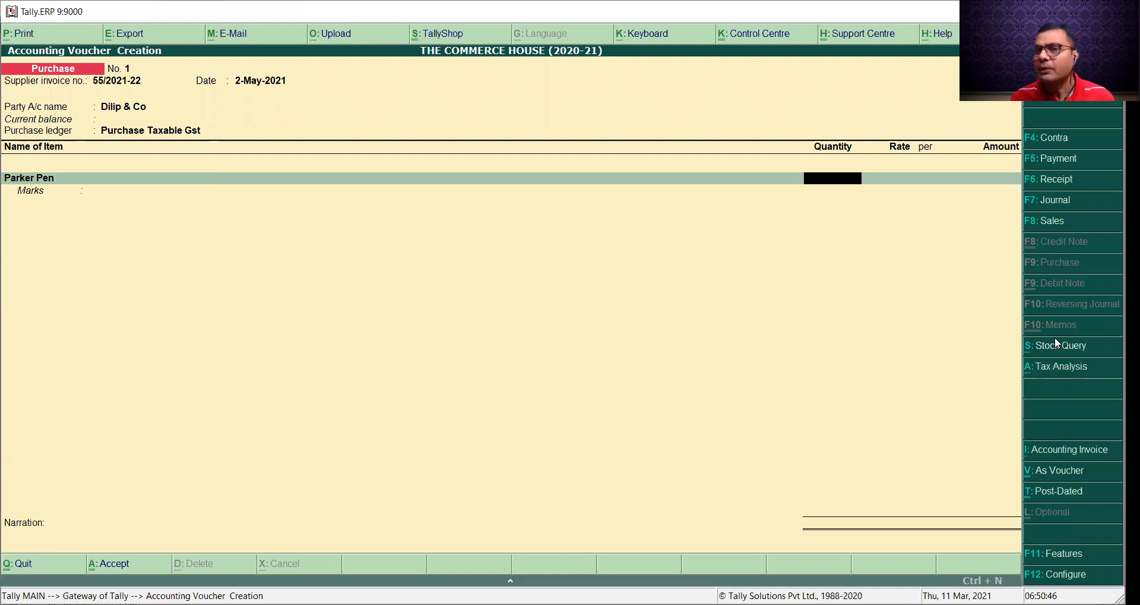
# - Enter 100 pcs of Parker Pen at a rate of 150 per pcs, leaving the marks line blank
pyautogui.write('100')
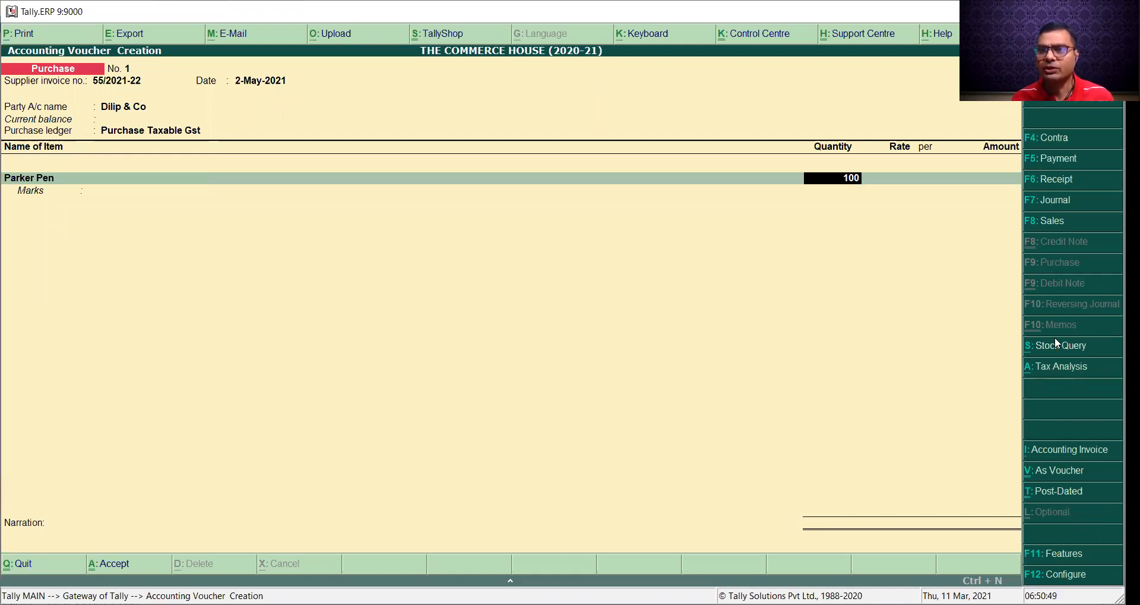
pyautogui.press('Return')
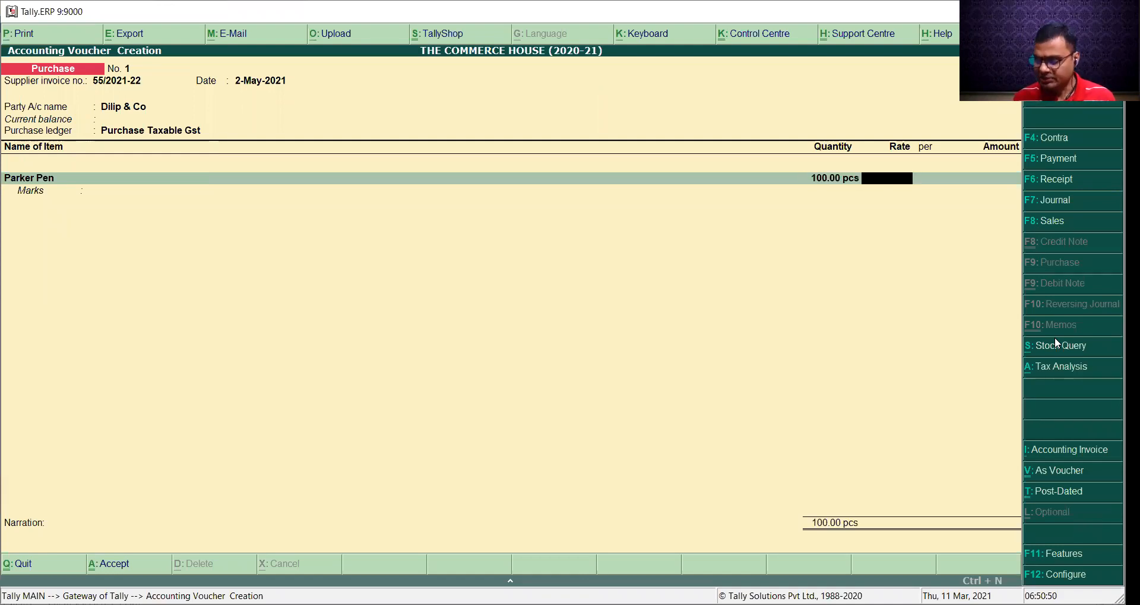
pyautogui.write('150')
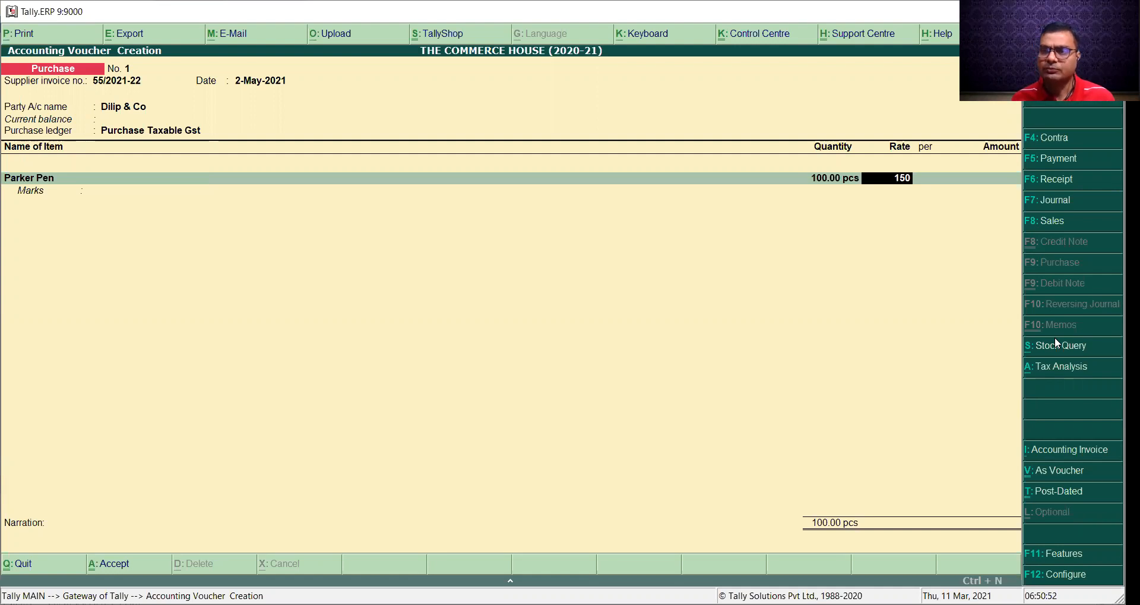
pyautogui.press('Return')
pyautogui.press('Return')
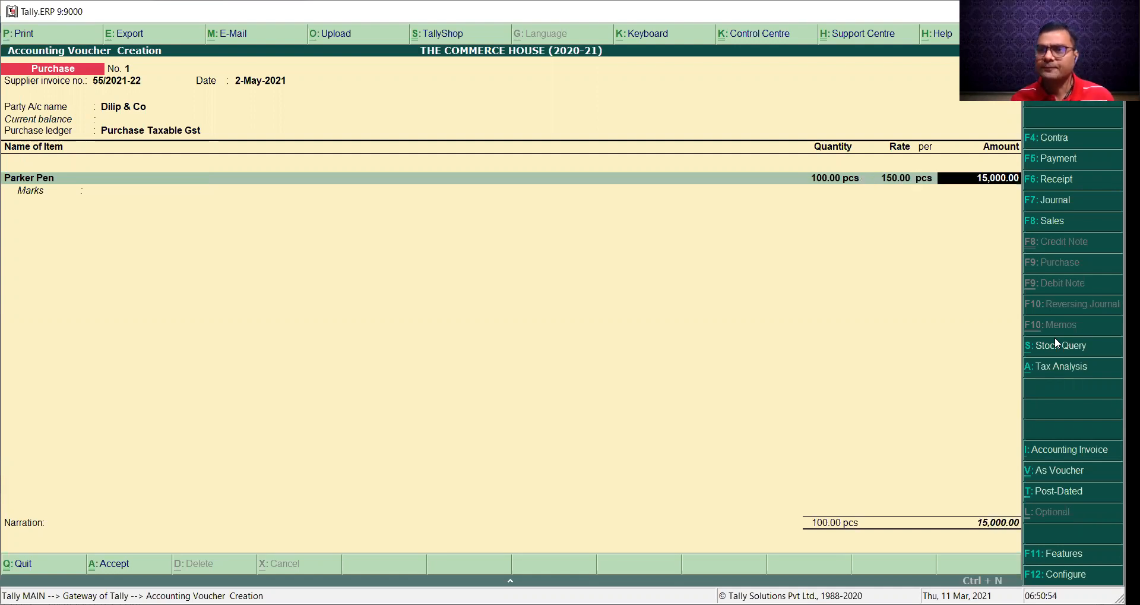
pyautogui.press('Return')
pyautogui.press('Return')
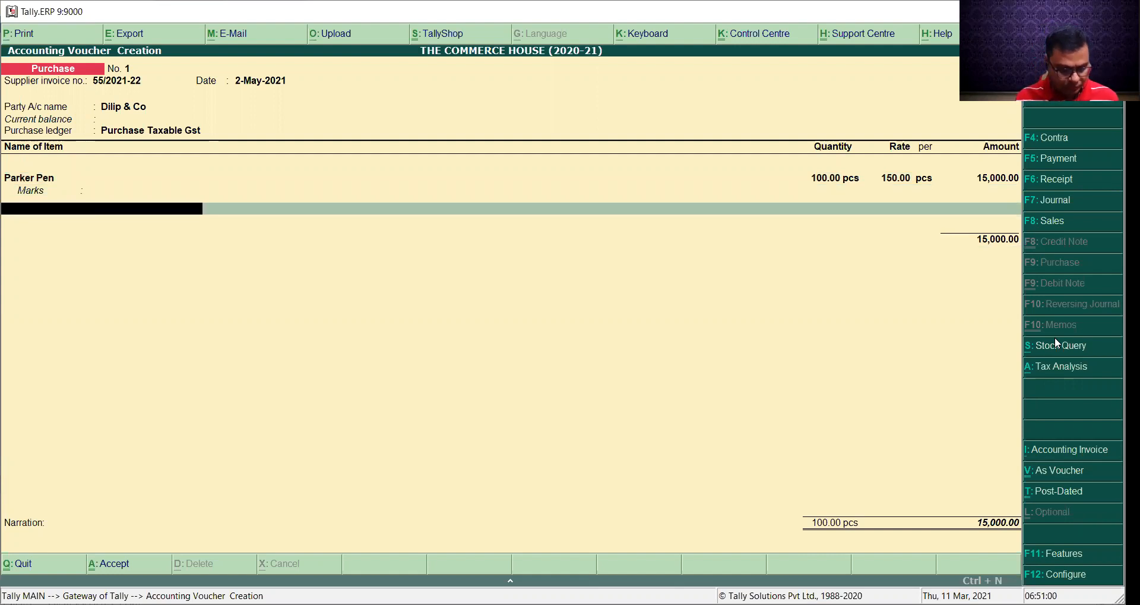
# - Start a new stock item named Pencil Natraj for the voucher's second line, under Primary with the unit pcs
pyautogui.hotkey('alt', 'c')
pyautogui.write('Pencil')
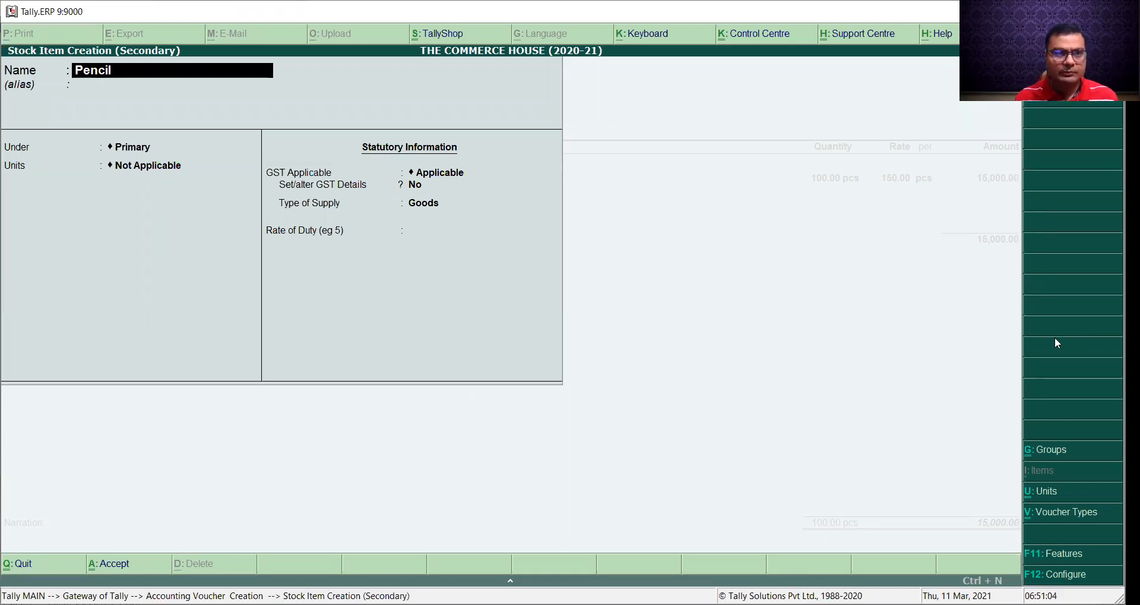
pyautogui.write(' Natra')
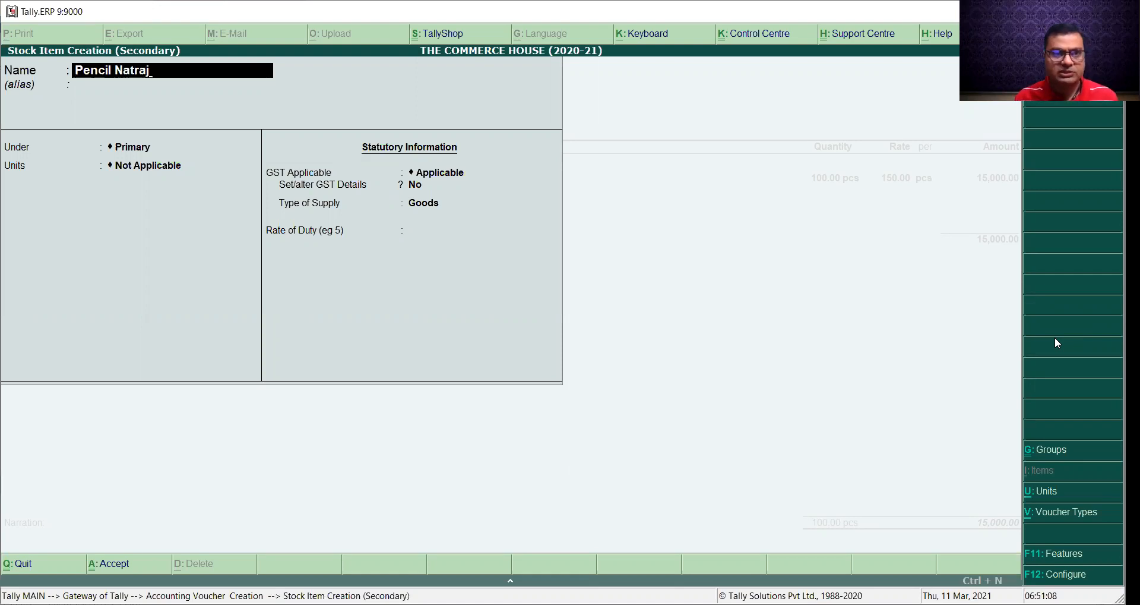
pyautogui.write('j')
pyautogui.press('Return')
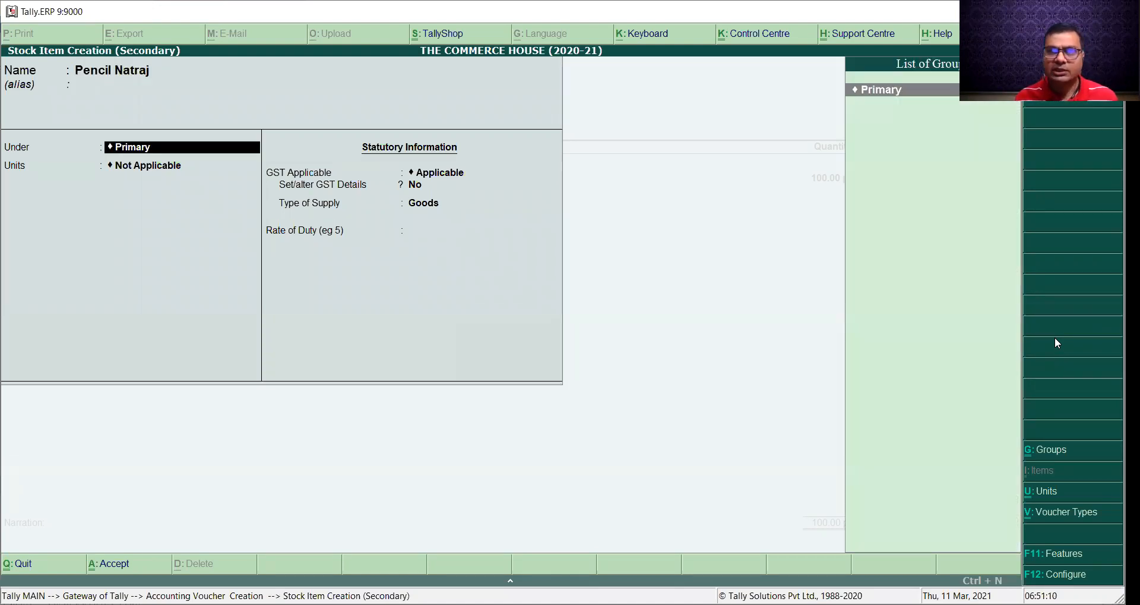
pyautogui.press('Return')
pyautogui.press('Down')
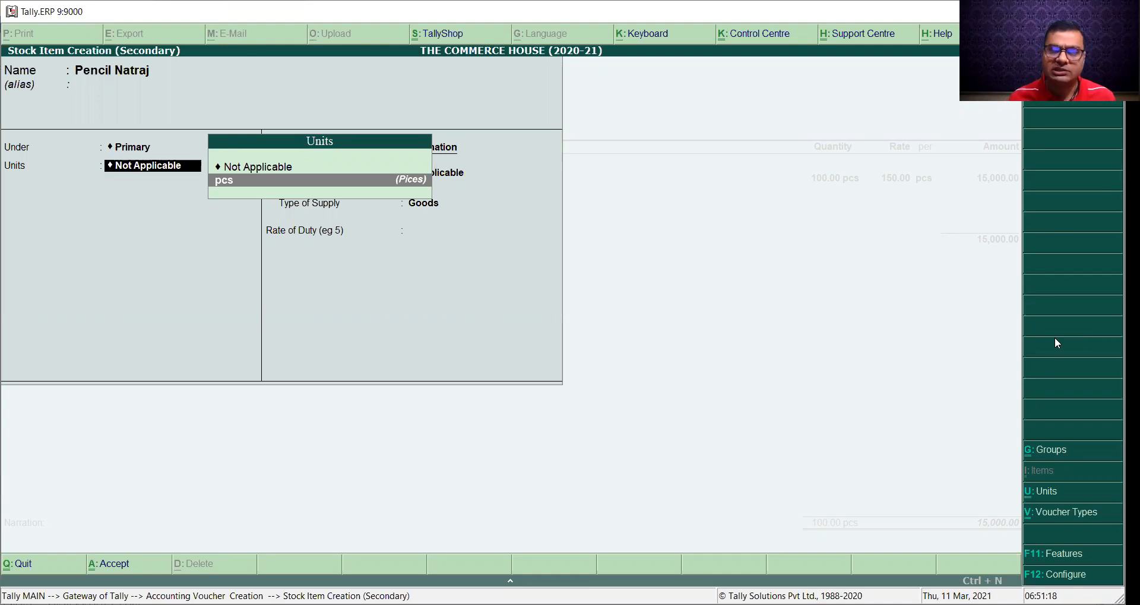
pyautogui.press('Return')
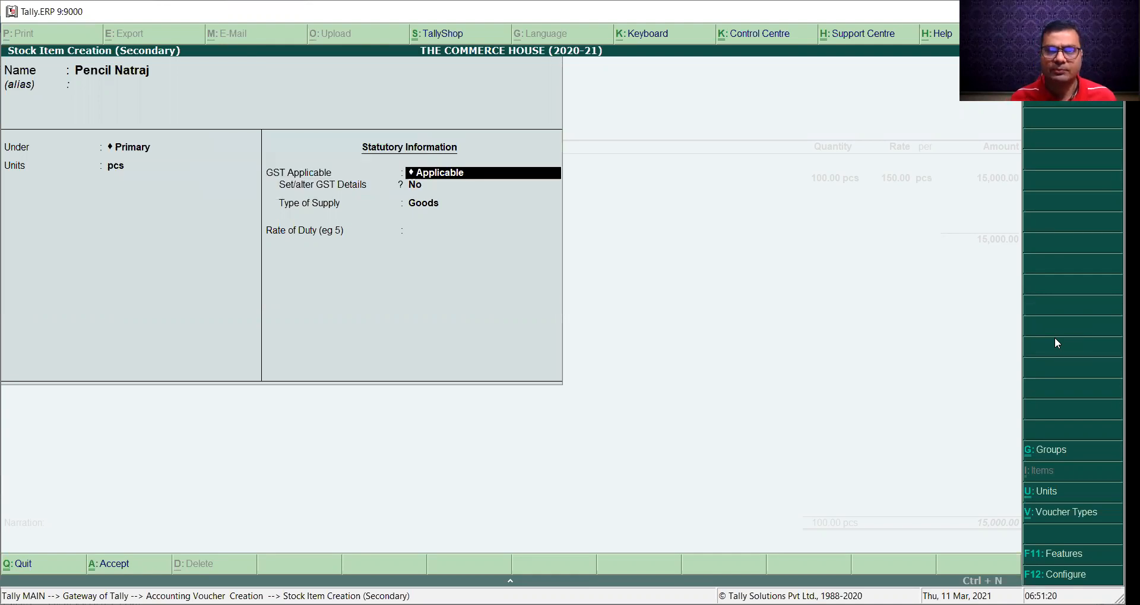
# - Keep GST applicable for Pencil Natraj, enable its GST details, and enter HSN/SAC 789654 without a description
pyautogui.press('Return')
pyautogui.press('y')
pyautogui.press('Return')
pyautogui.press('Return')
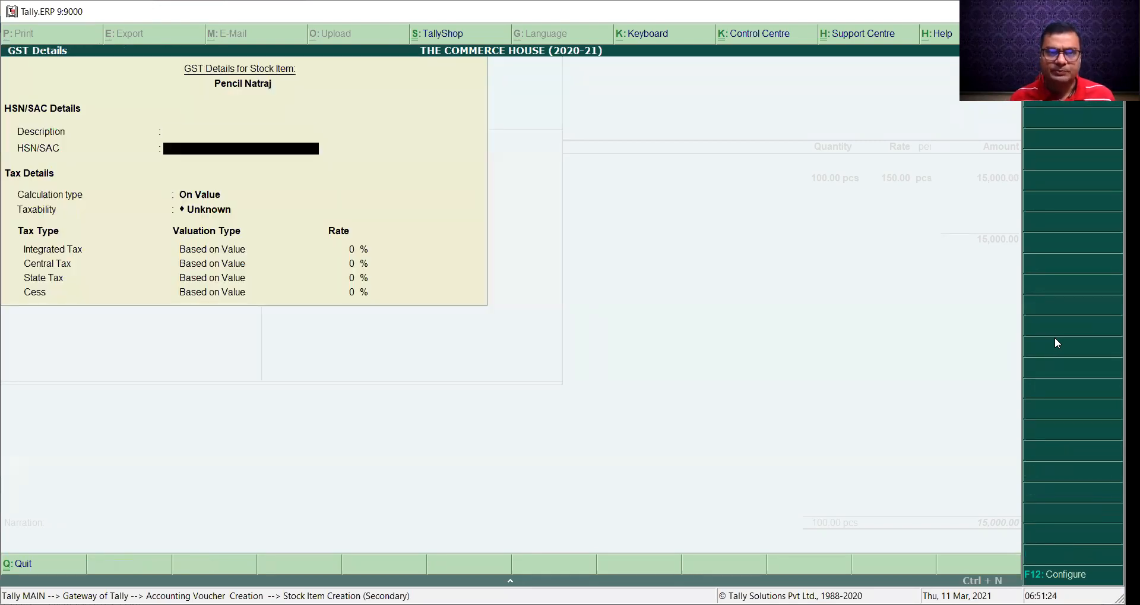
pyautogui.write('789654')
pyautogui.press('Return')
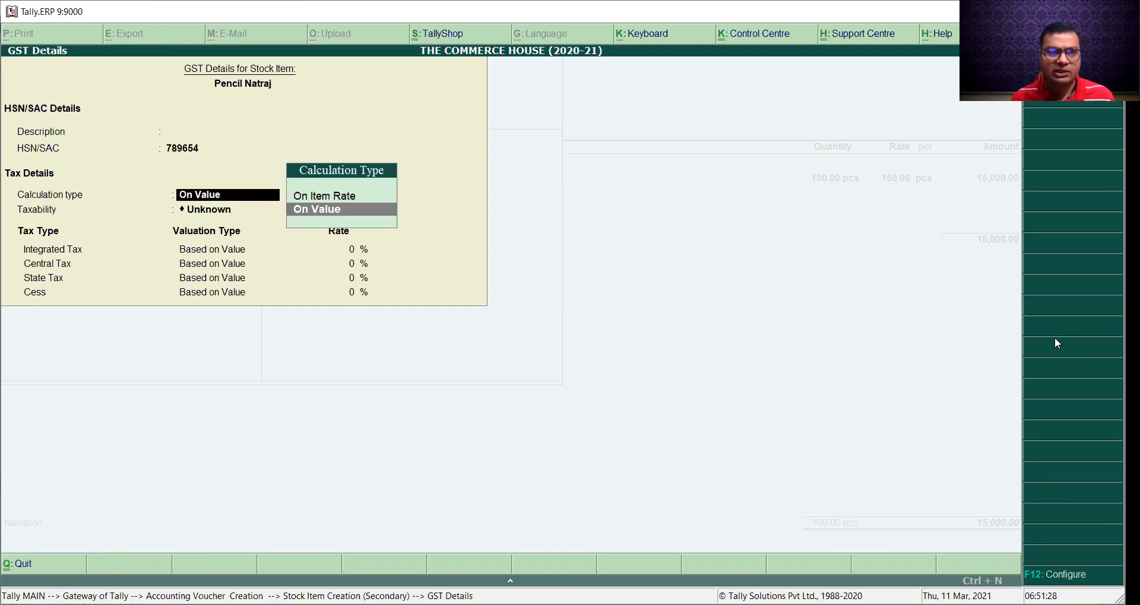
# - Make Pencil Natraj taxable with calculation on value, keep Goods as its type of supply, and save the stock item
pyautogui.press('Return')
pyautogui.press('Down')
pyautogui.press('Down')
pyautogui.press('Down')
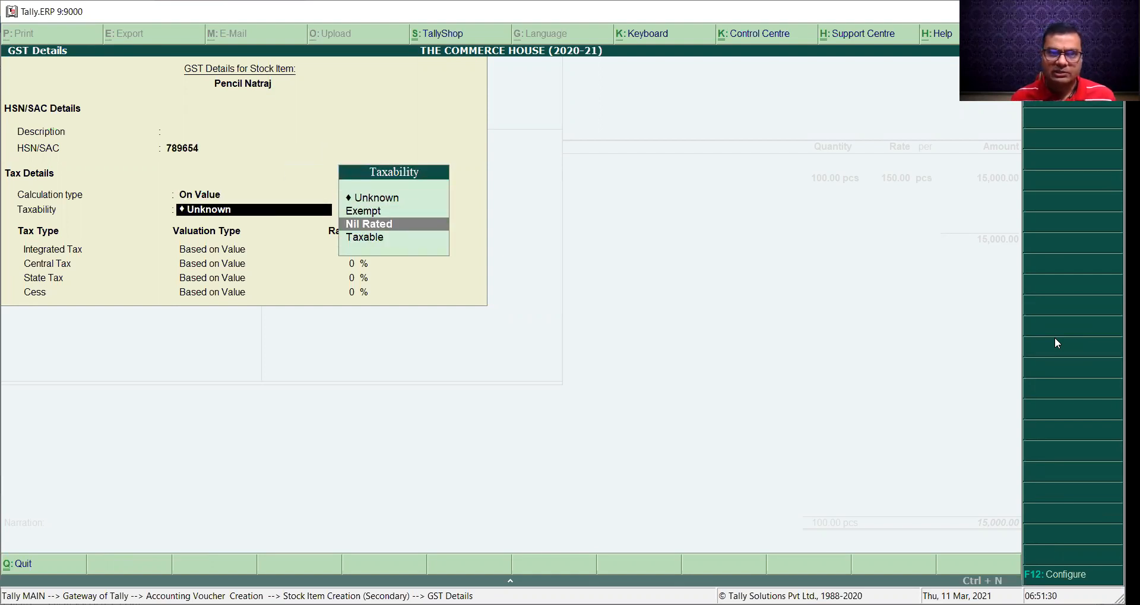
pyautogui.press('Return')
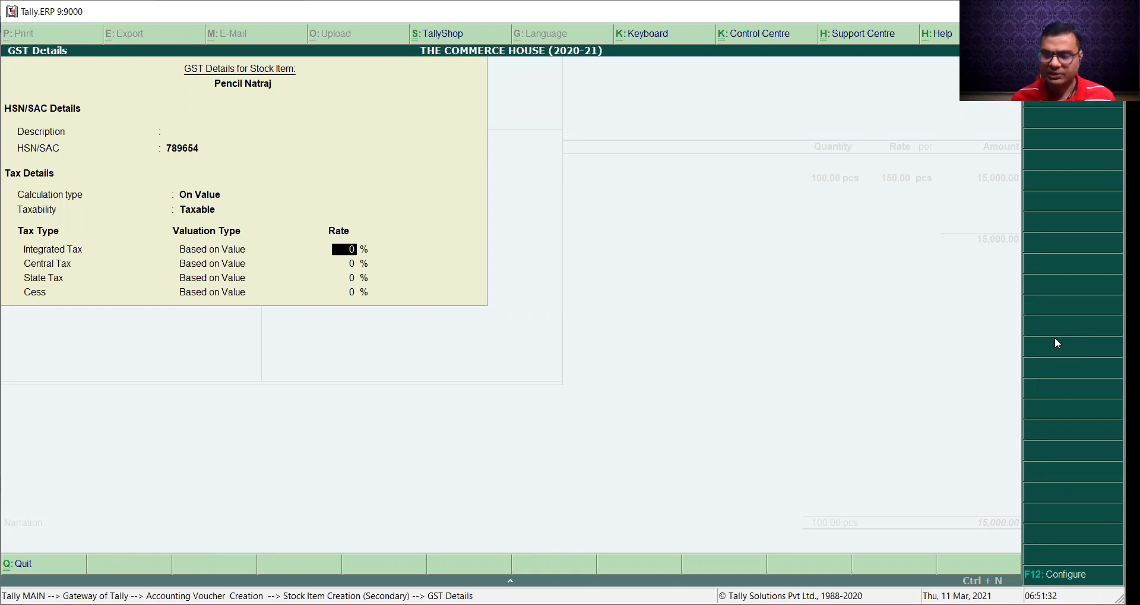
pyautogui.press('Return')
pyautogui.press('Return')
pyautogui.press('Return')
pyautogui.press('Return')
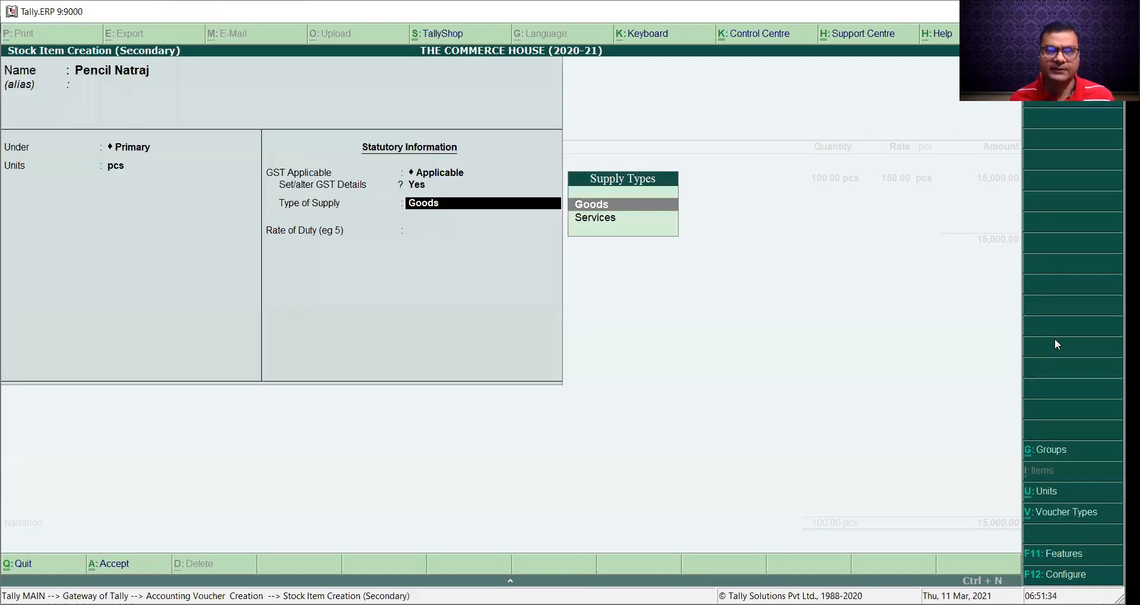
pyautogui.press('Return')
pyautogui.write('5')
pyautogui.press('Return')
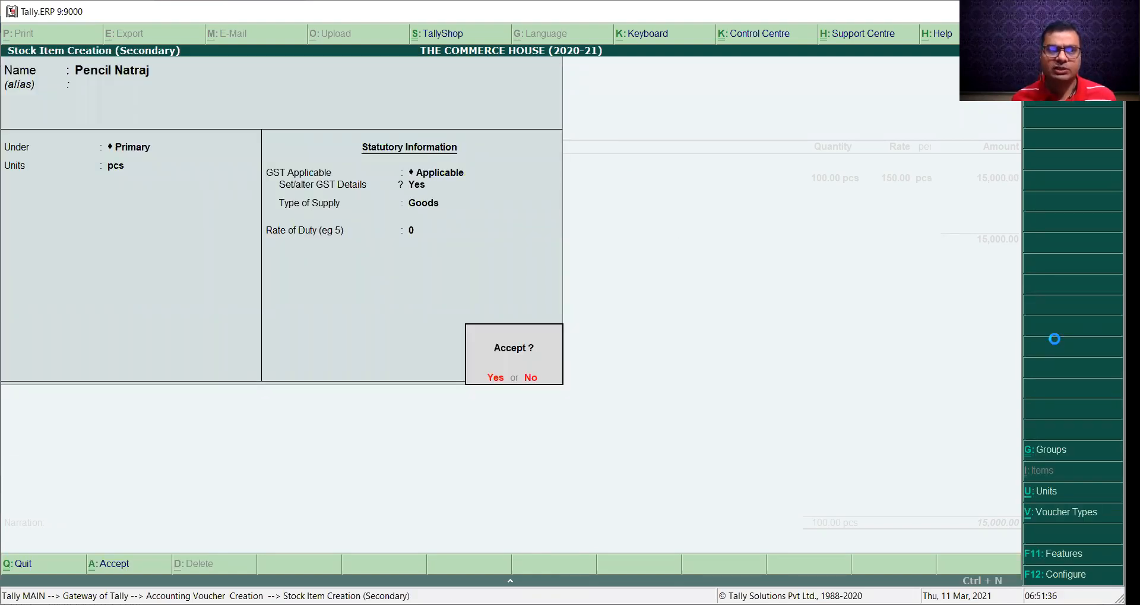
pyautogui.press('Return')
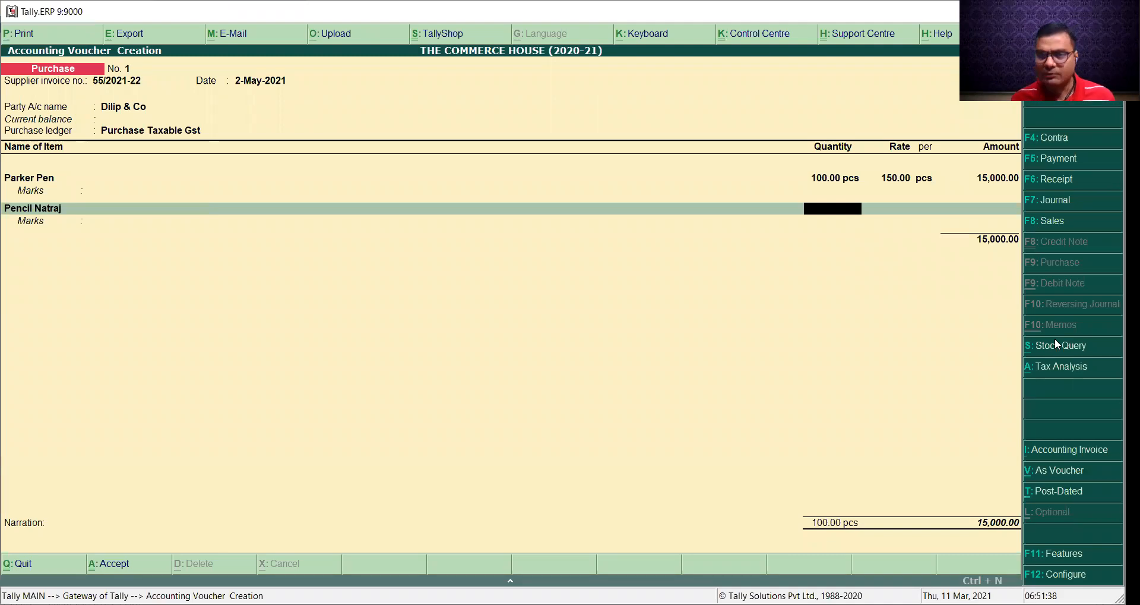
# - Enter 500 pcs of Pencil Natraj at a rate of 5 per pcs and accept the line amount
pyautogui.write('500')
pyautogui.press('Return')
pyautogui.write('5')
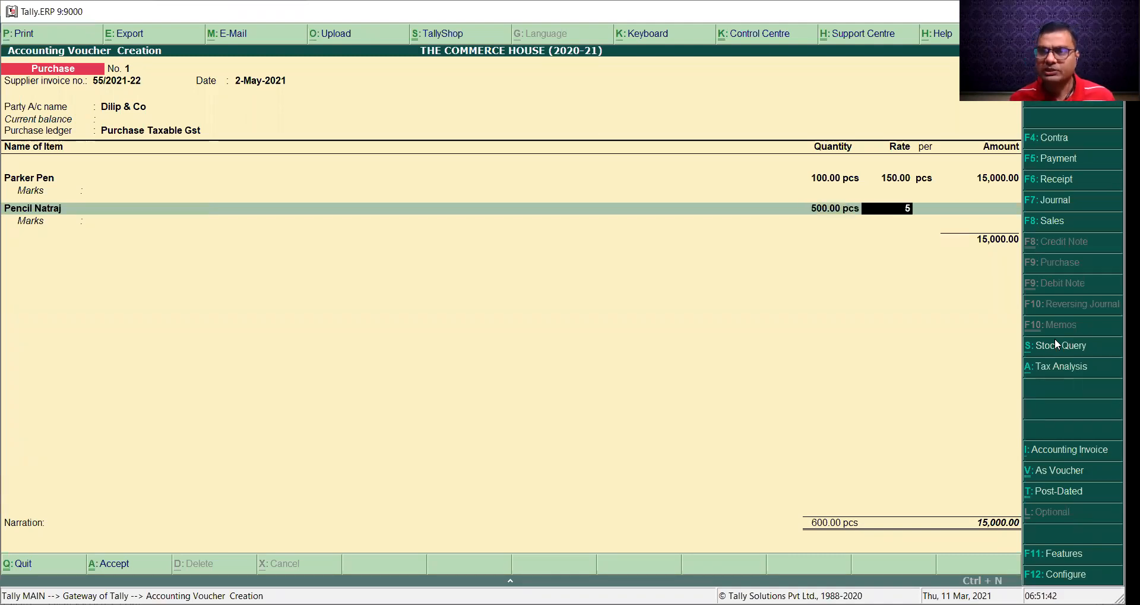
pyautogui.press('Return')
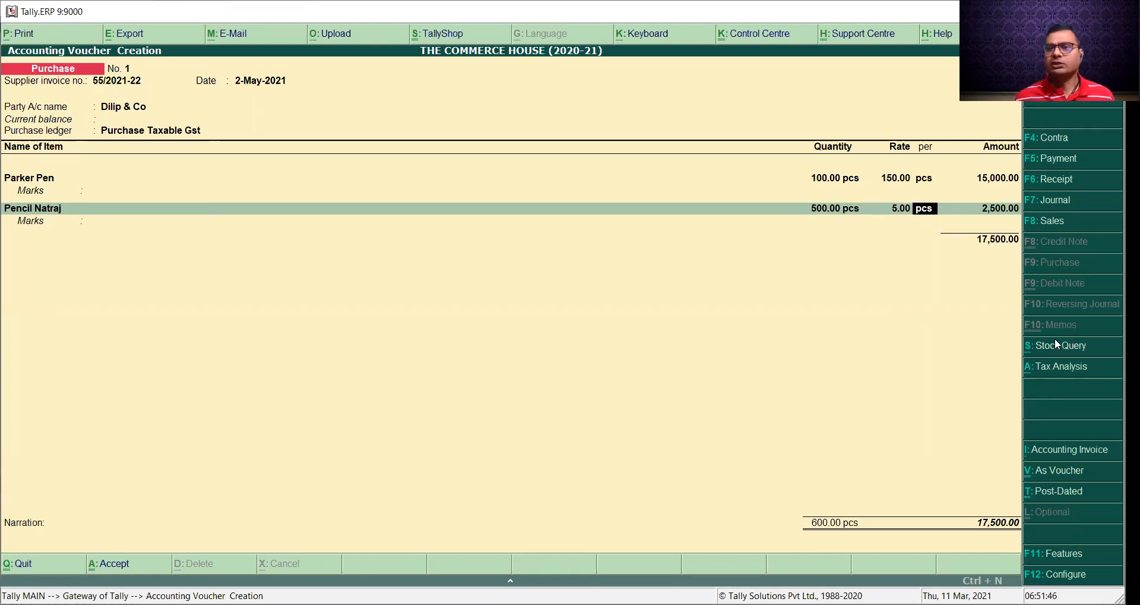
pyautogui.press('Return')
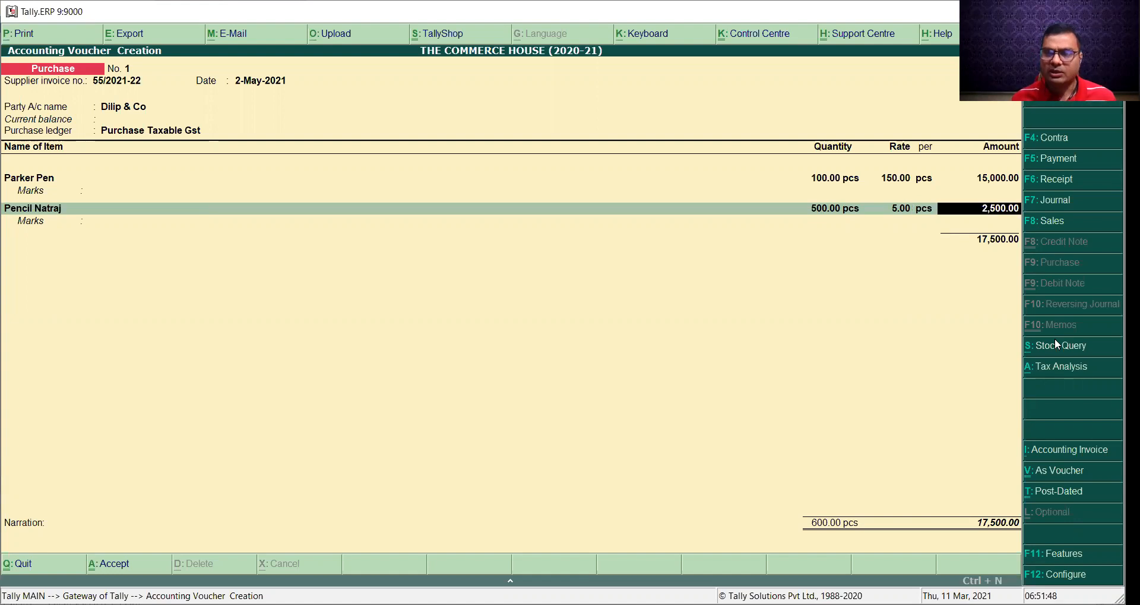
pyautogui.press('Return')
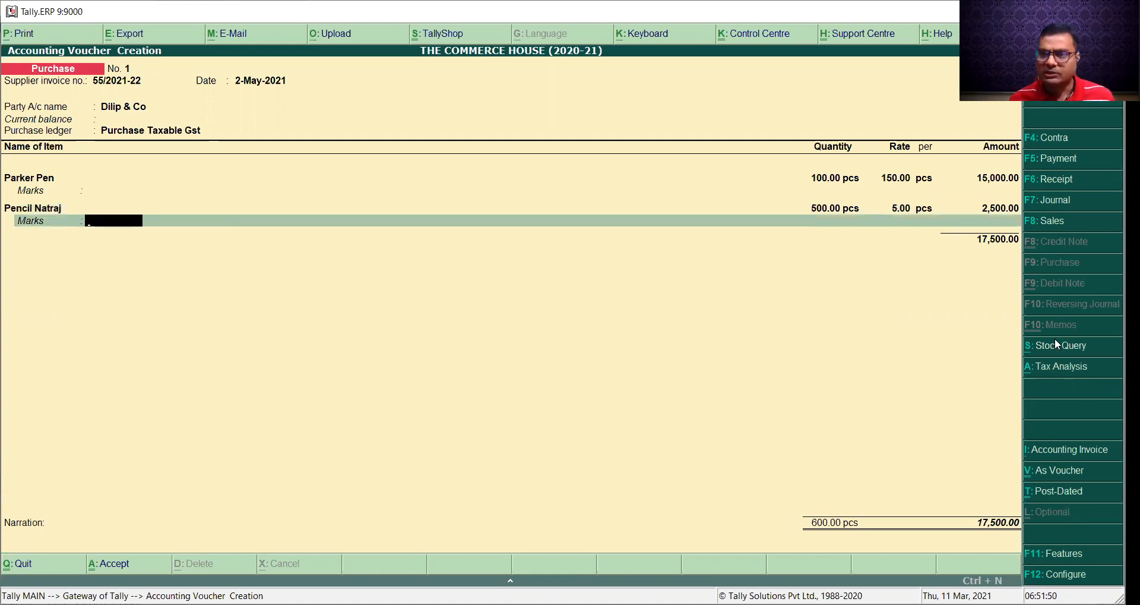
# - Finish the voucher's item lines and start a new ledger named C-Gst, without an alias, under Duties & Taxes
pyautogui.press('Return')
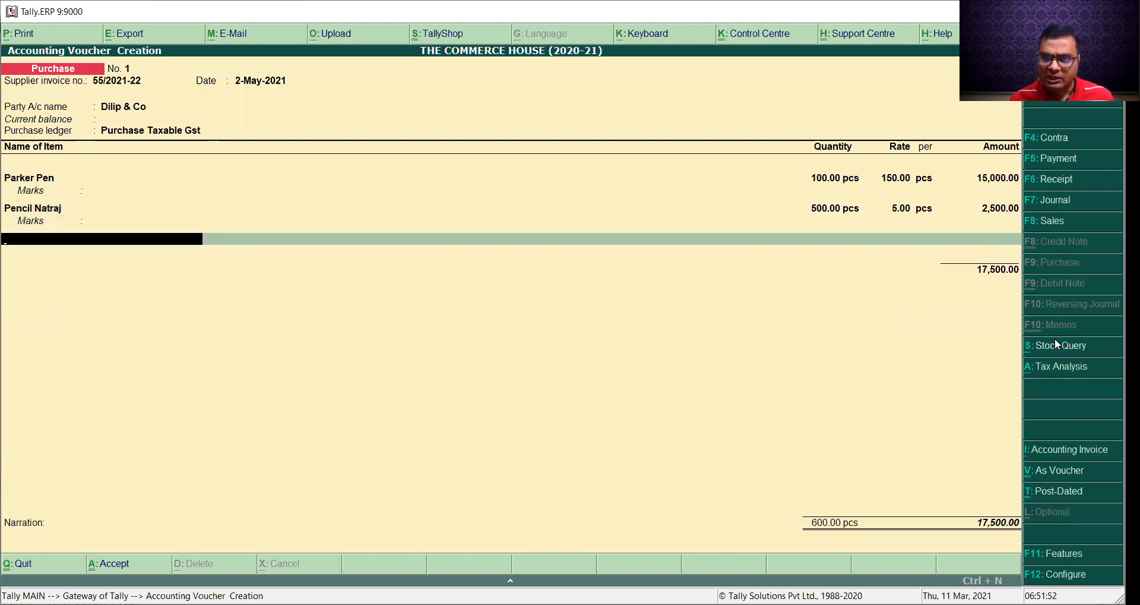
pyautogui.press('Return')
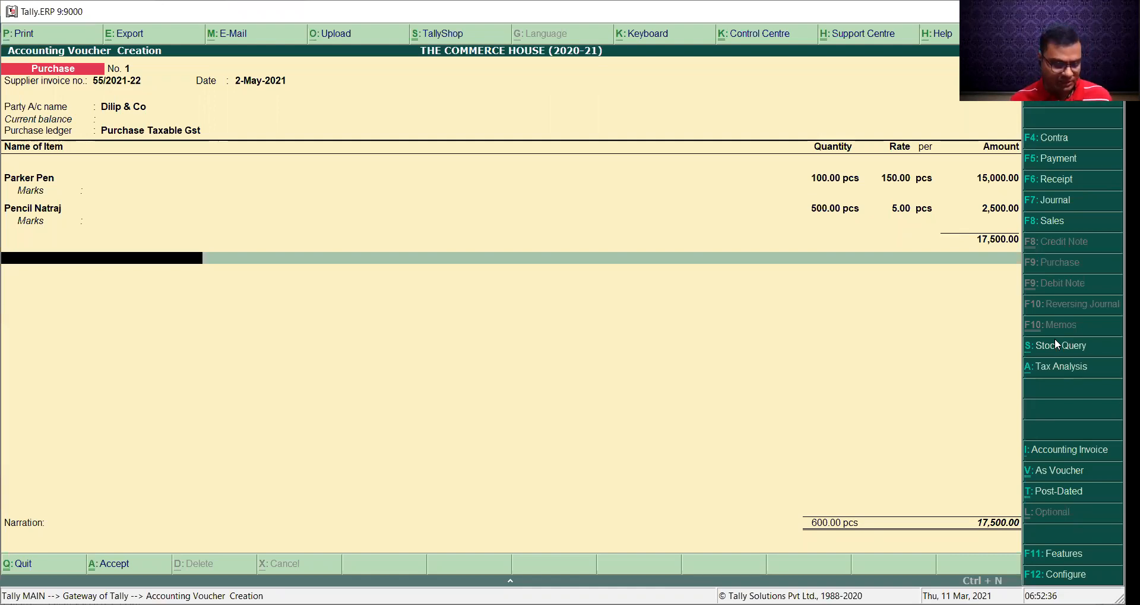
pyautogui.hotkey('alt', 'c')
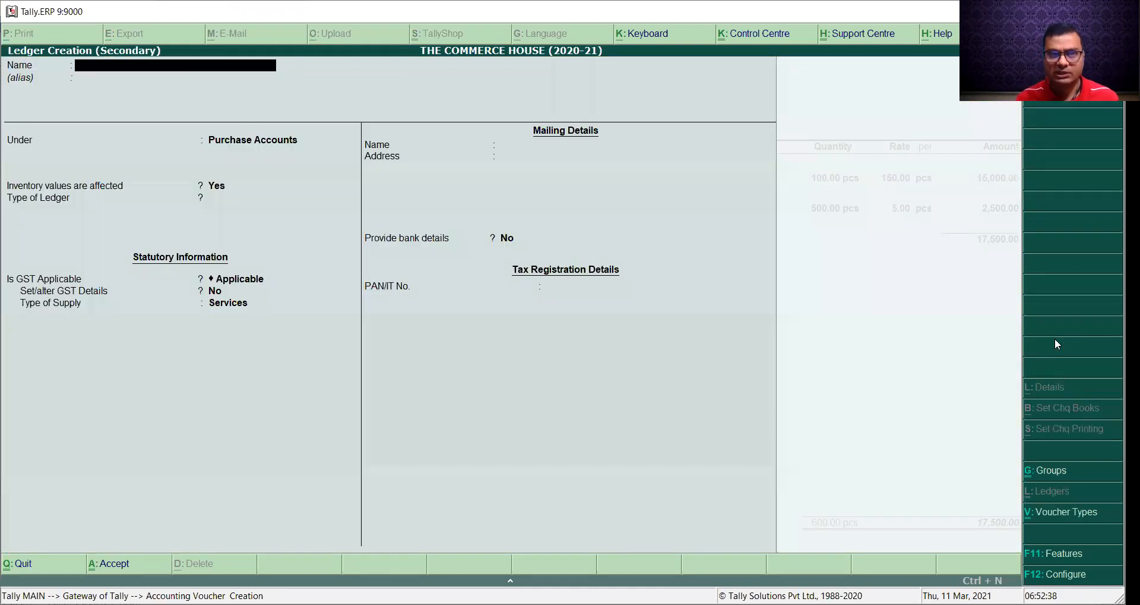
pyautogui.write('C-Gst')
pyautogui.press('Return')
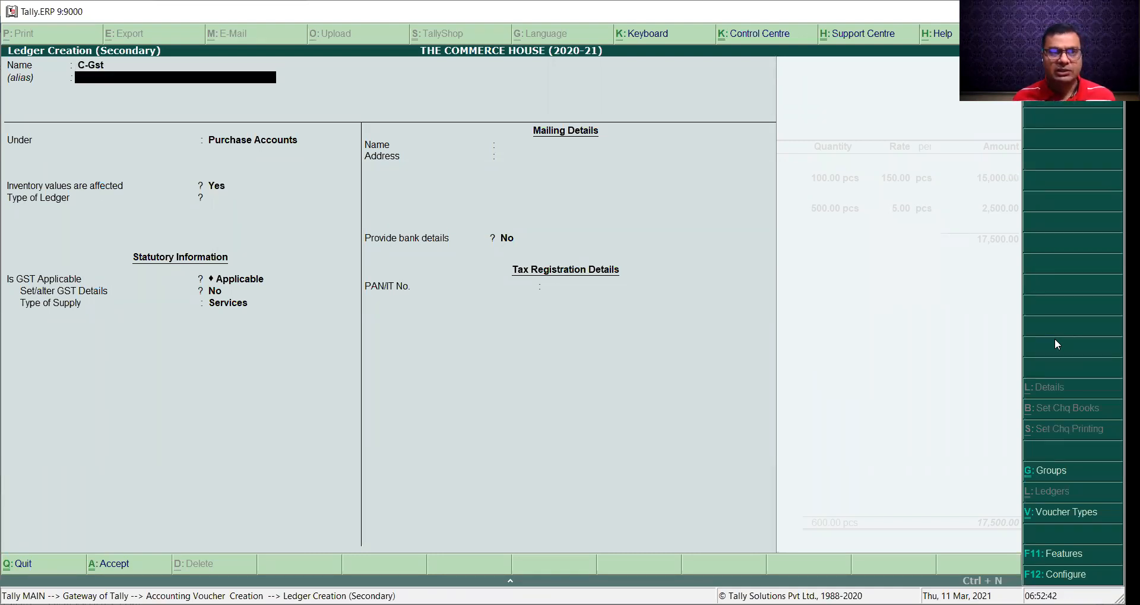
pyautogui.press('Return')
pyautogui.write('Du')
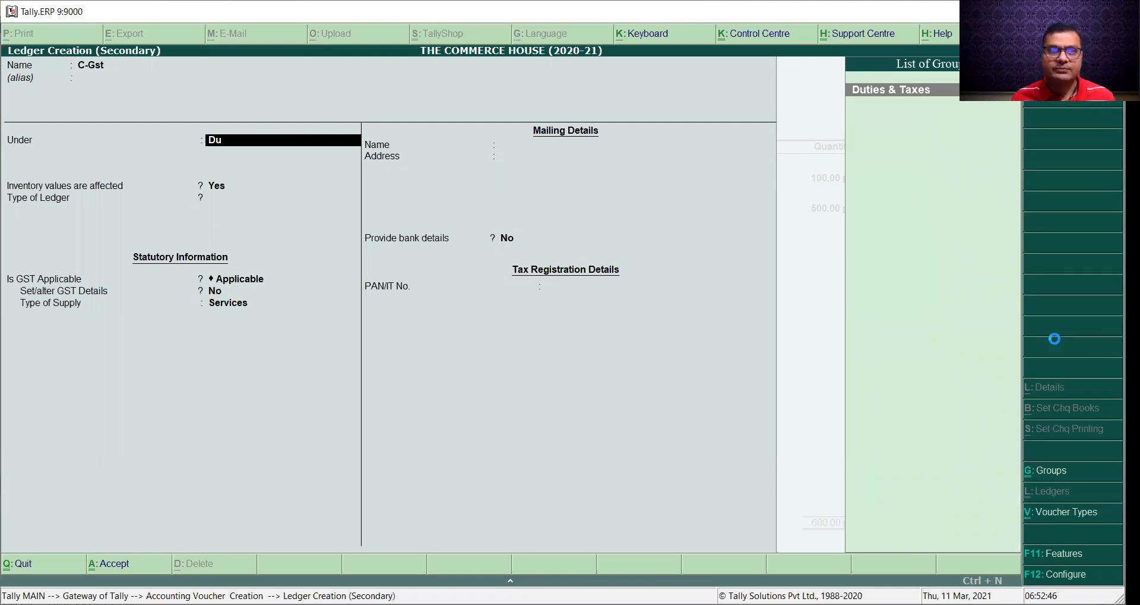
pyautogui.press('Return')
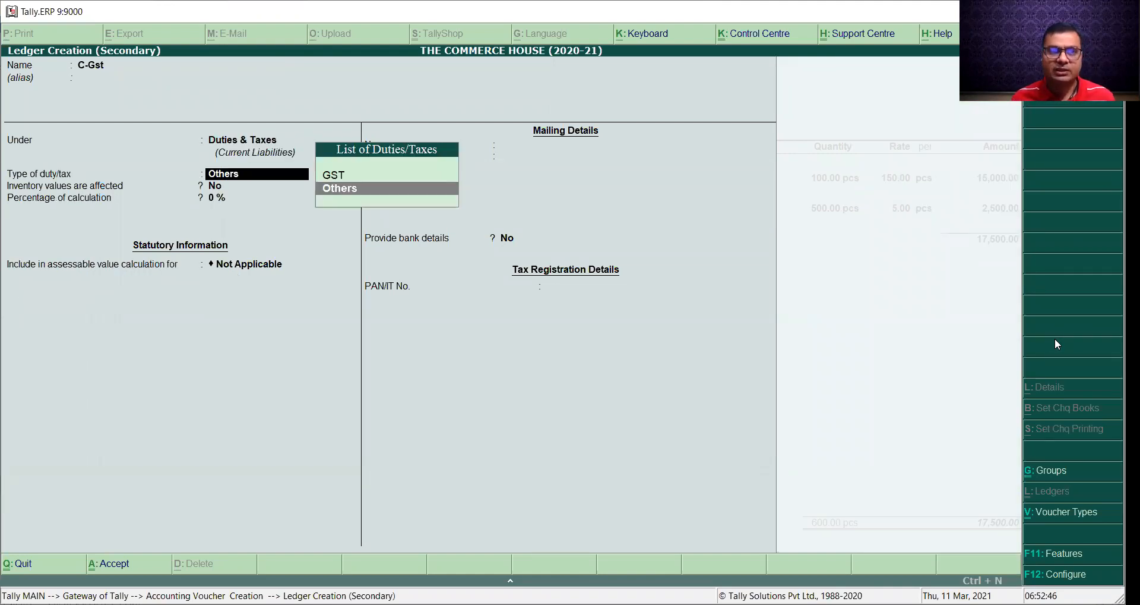
# - Make C-Gst a GST ledger with tax type Central Tax and rounding Not Applicable, then save it and accept its voucher amount
pyautogui.press('Up')
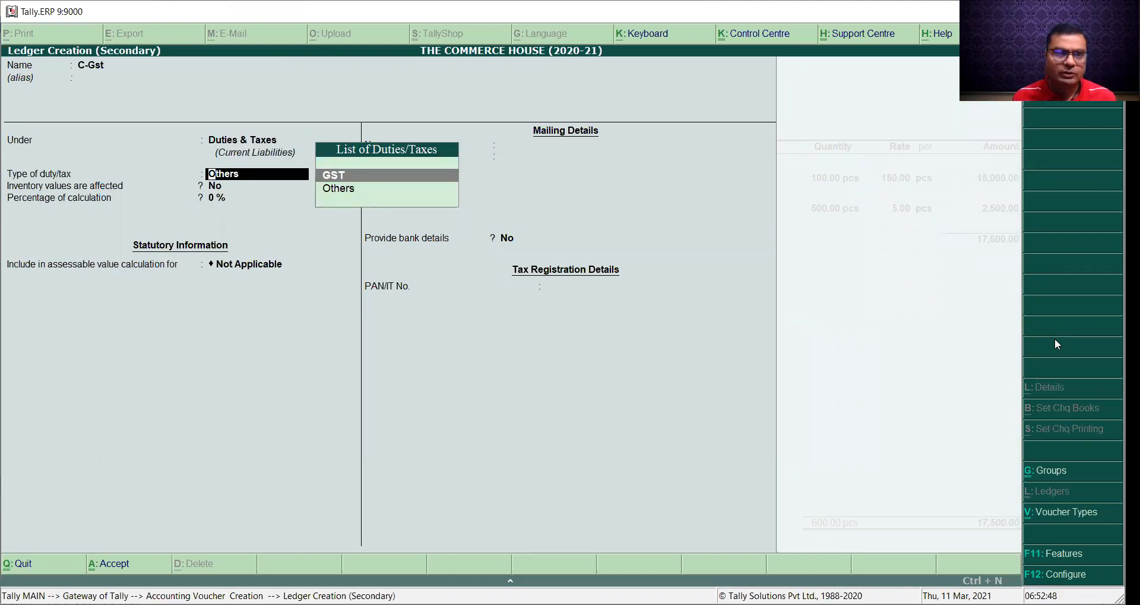
pyautogui.press('Return')
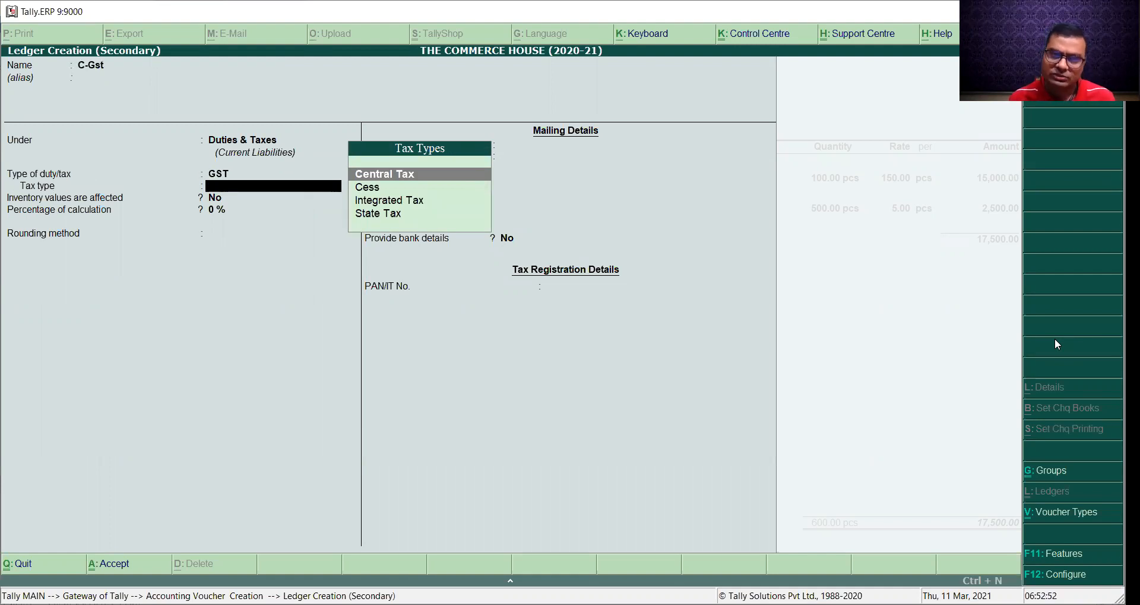
pyautogui.press('Return')
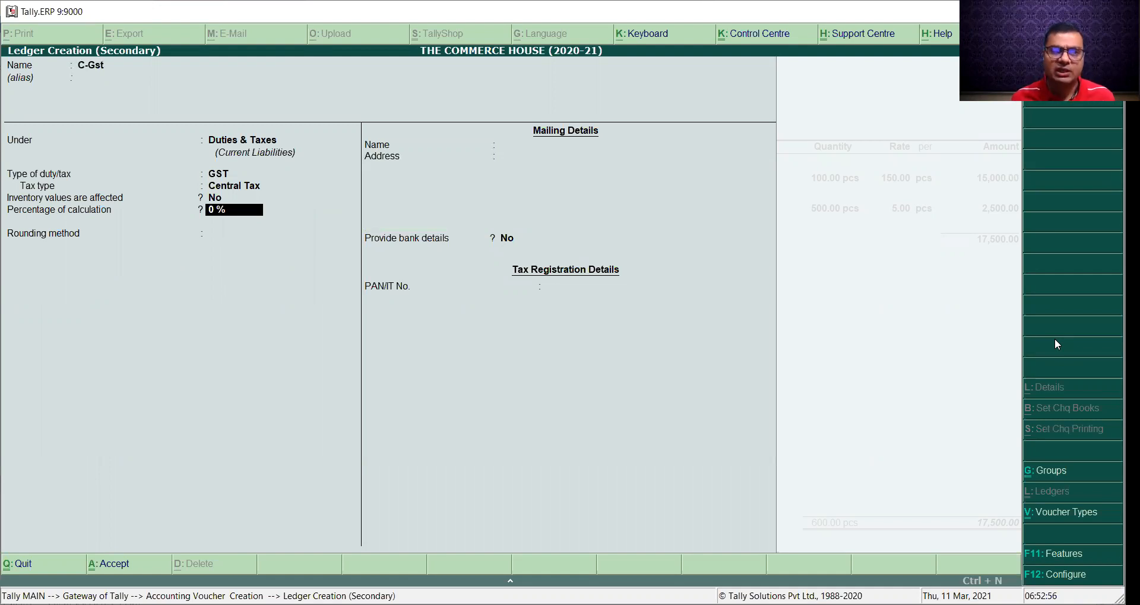
pyautogui.press('Return')
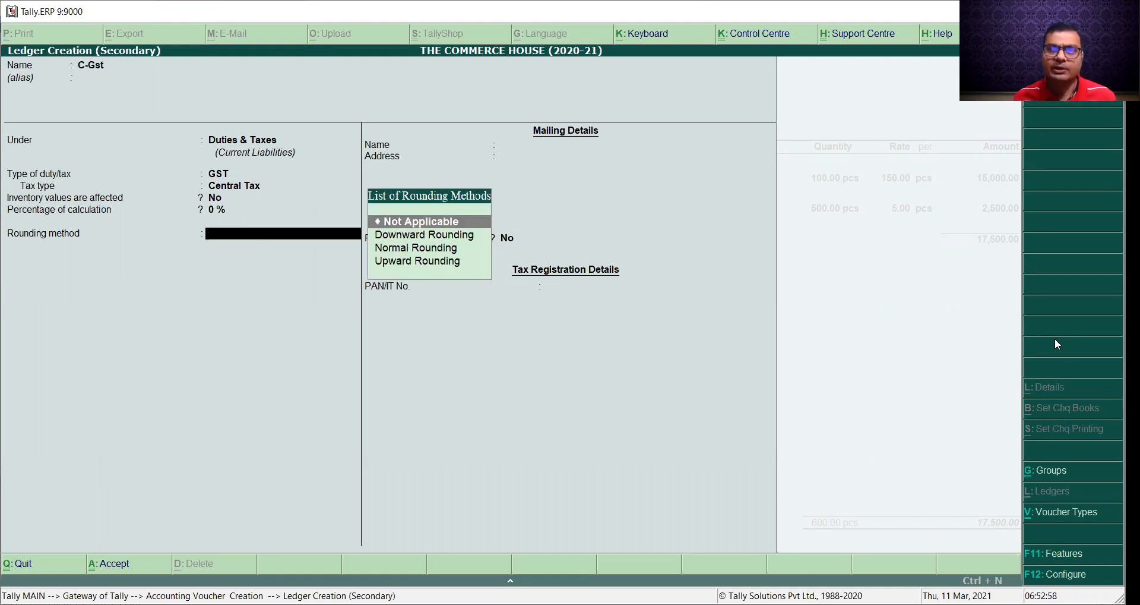
pyautogui.press('Return')
pyautogui.press('Return')
pyautogui.press('Return')
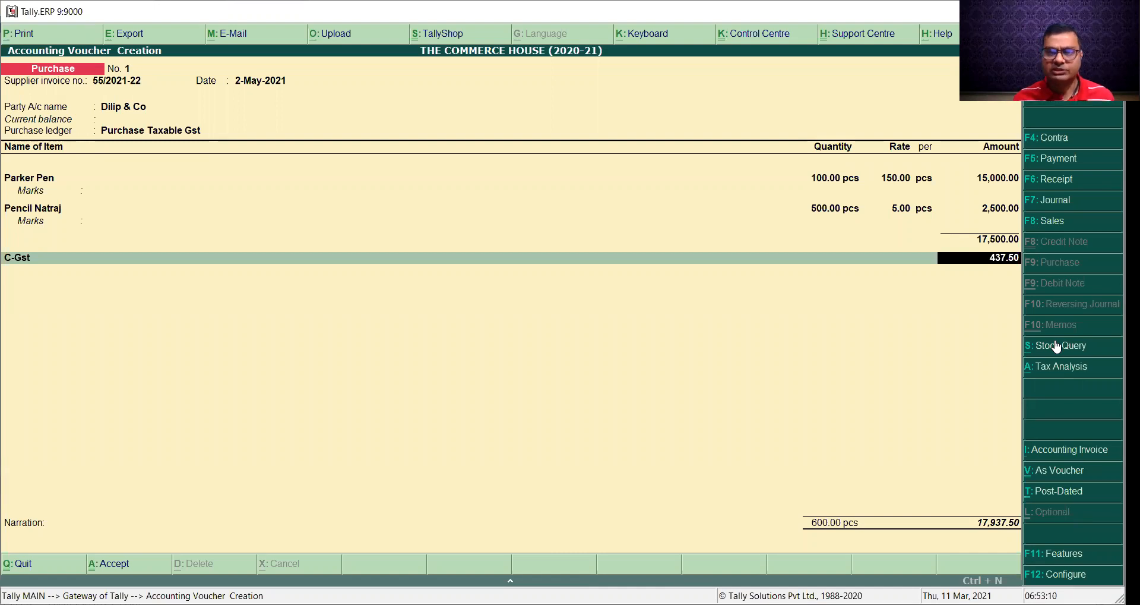
pyautogui.press('Return')
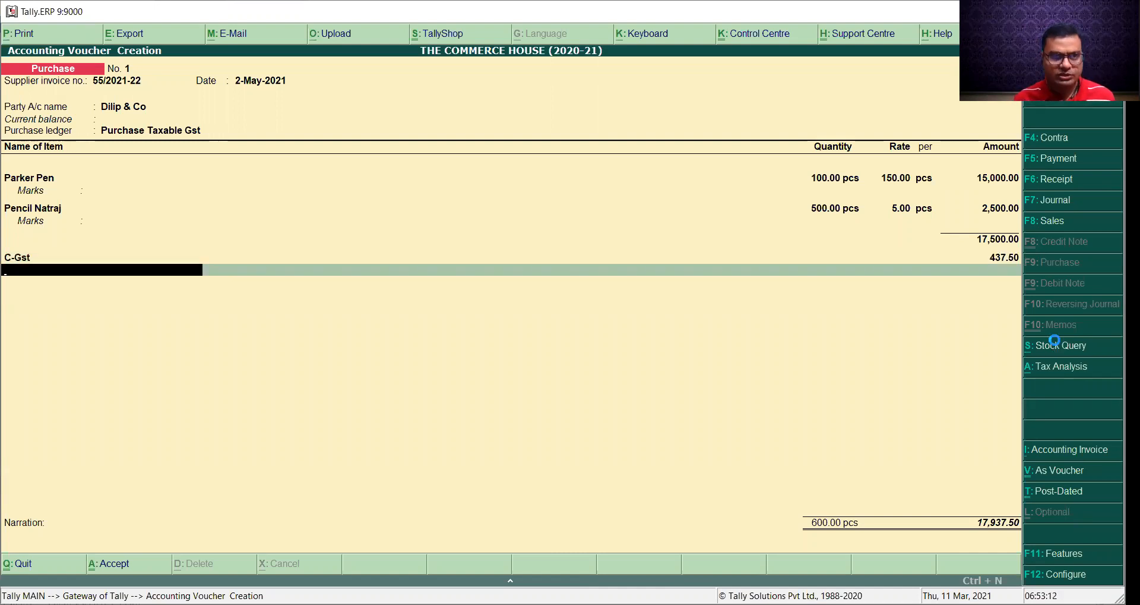
# - Start a new ledger named S-Gst for the voucher's next tax line, without an alias, under Duties & Taxes
pyautogui.hotkey('alt', 'c')
pyautogui.write('S-Gst')
pyautogui.press('Return')
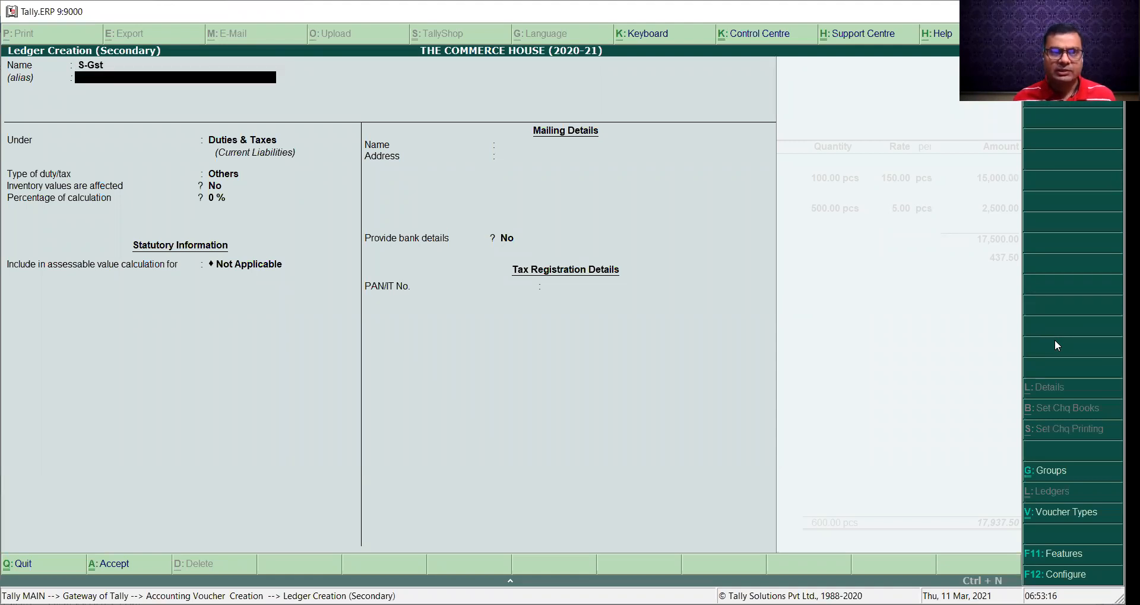
pyautogui.press('Return')
pyautogui.press('Return')
# - Make S-Gst a GST ledger with tax type State Tax and rounding Not Applicable, then save it and accept its voucher amount
pyautogui.press('Up')
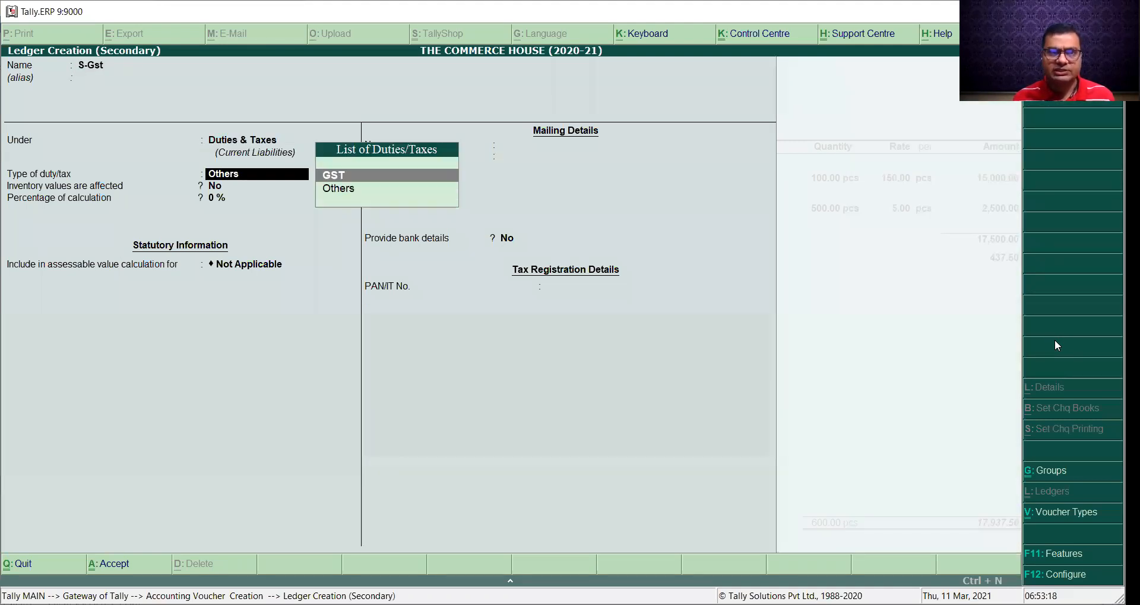
pyautogui.press('Return')
pyautogui.press('Down')
pyautogui.press('Down')
pyautogui.press('Down')
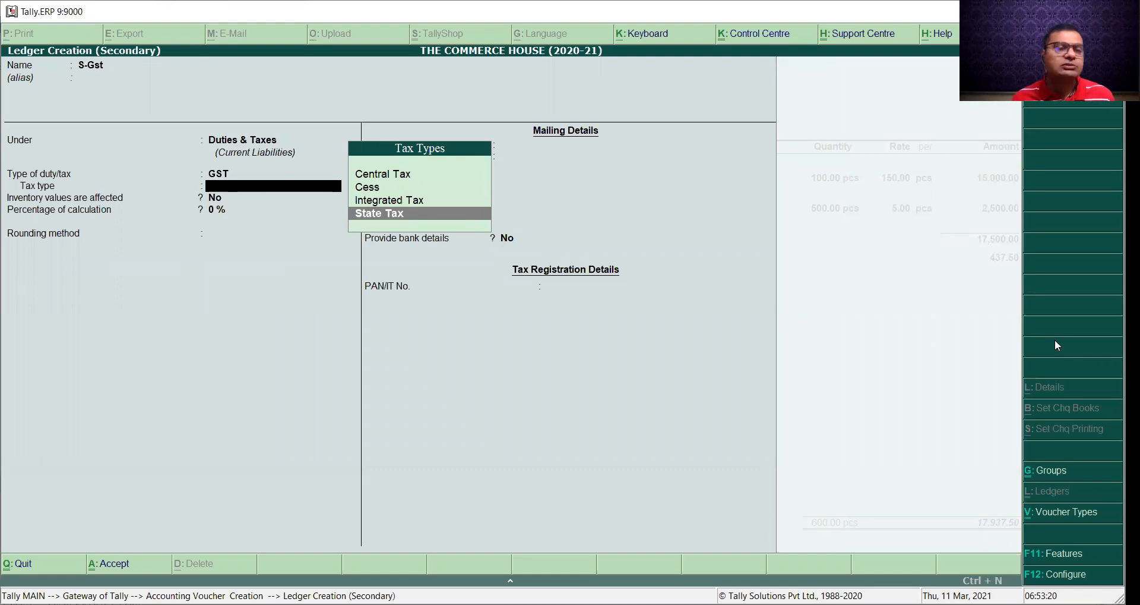
pyautogui.press('Return')
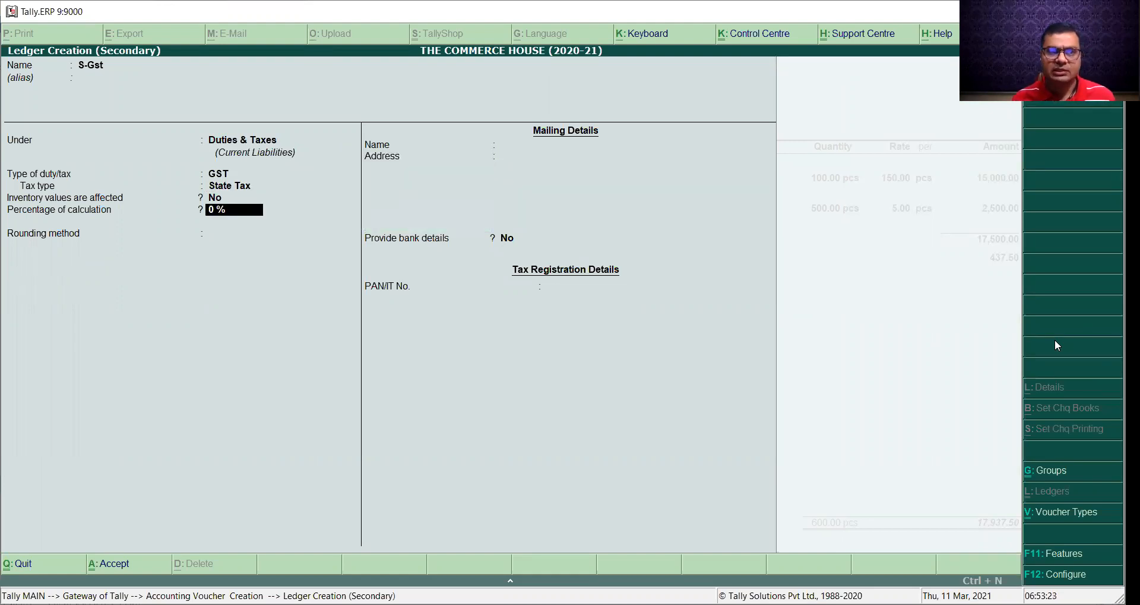
pyautogui.press('Return')
pyautogui.press('Return')
pyautogui.press('Return')
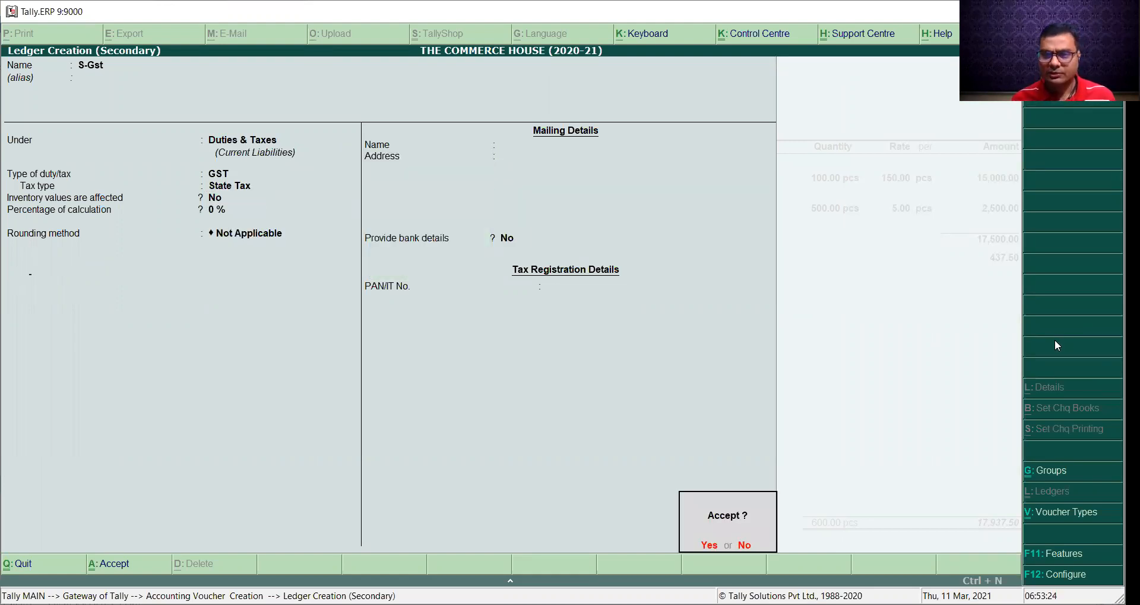
pyautogui.press('Return')
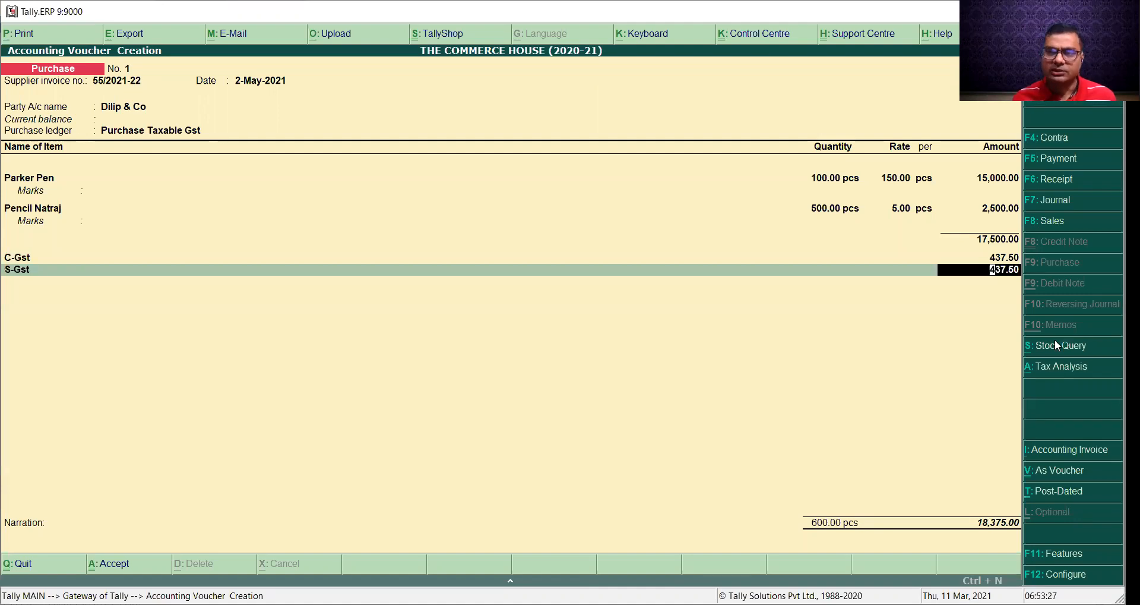
pyautogui.press('Return')
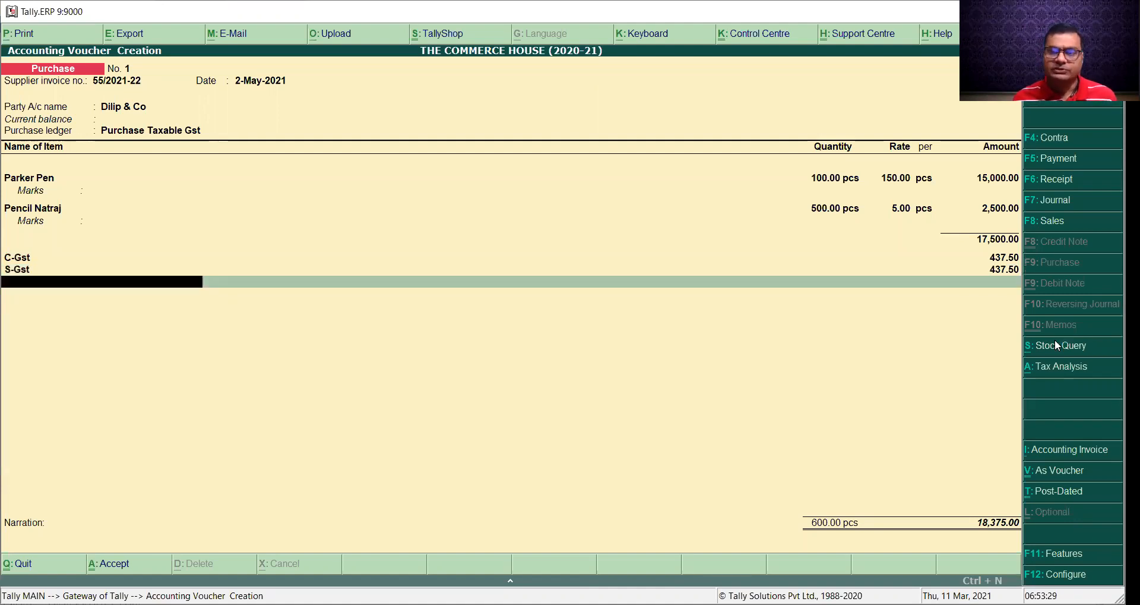
# - Enter the narration "being godd purchases from dilip & co vide bill no 55/2021-22 dated 02.05.2021" and save the purchase voucher
pyautogui.press('Return')
pyautogui.write('being')
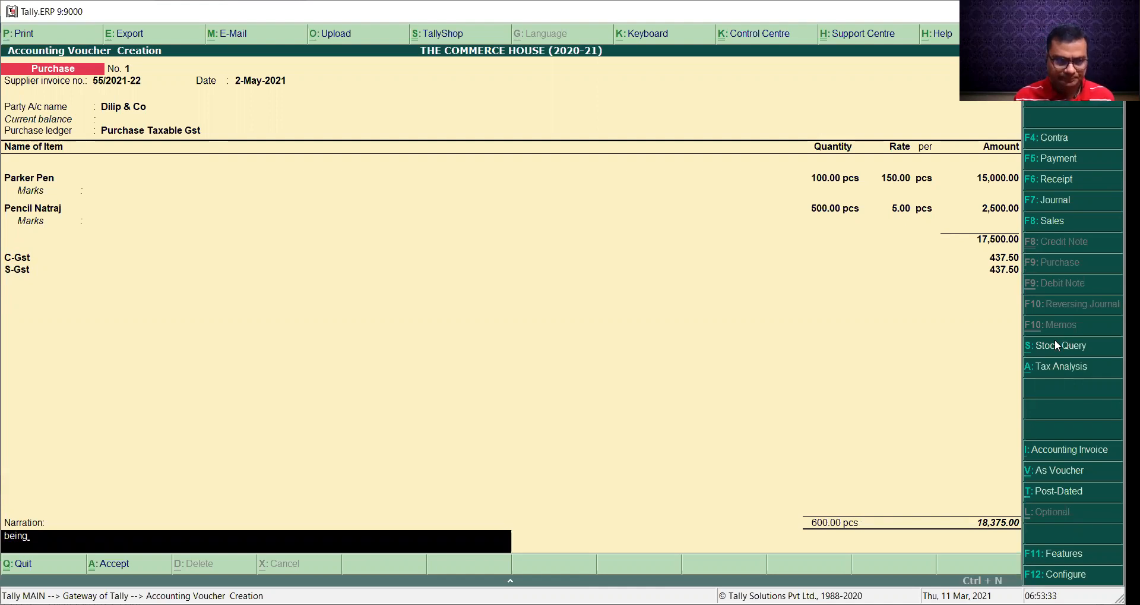
pyautogui.write(' go')
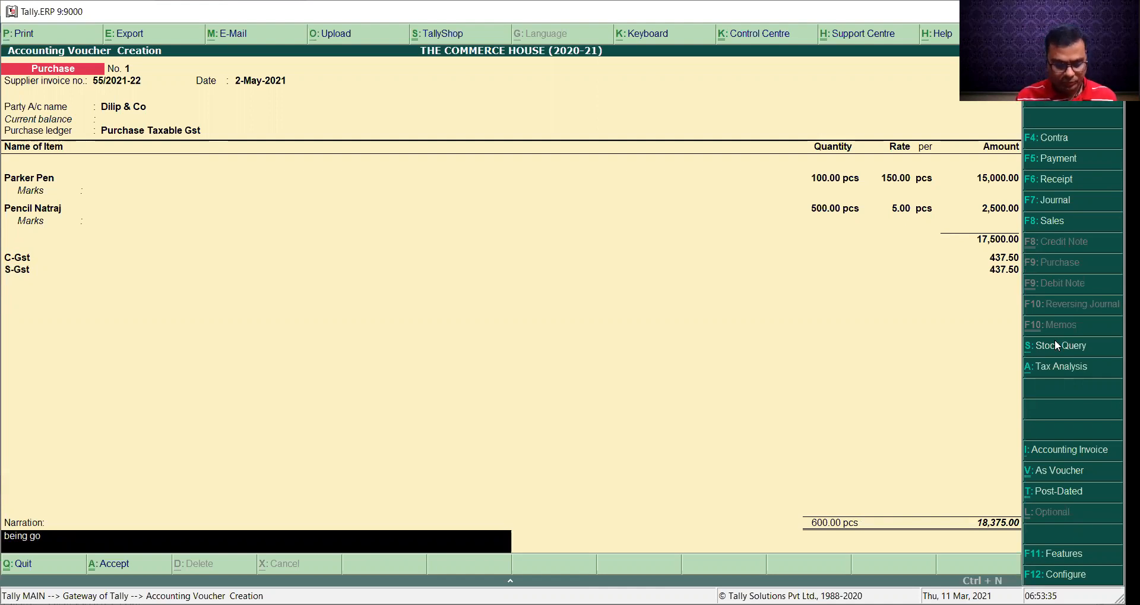
pyautogui.write('dd purchases from')
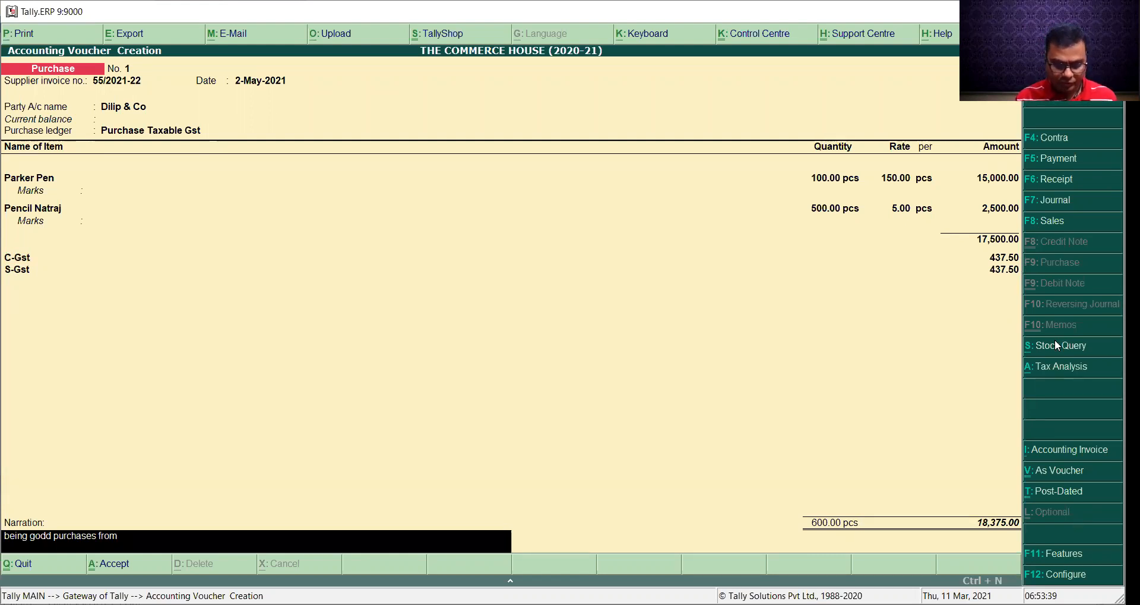
pyautogui.write(' dilip')
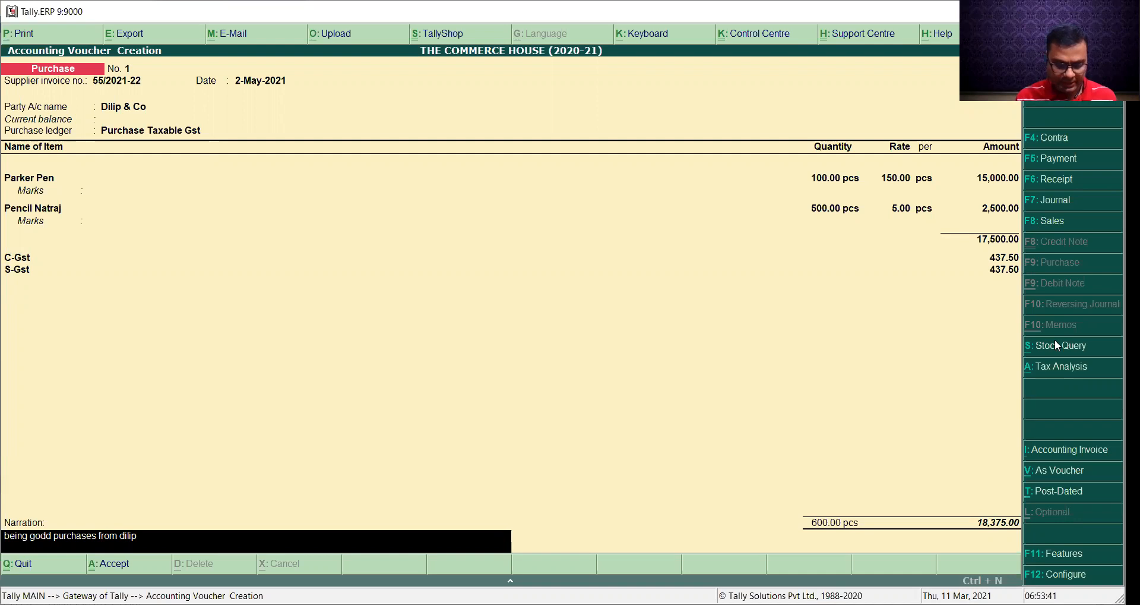
pyautogui.write(' & co')
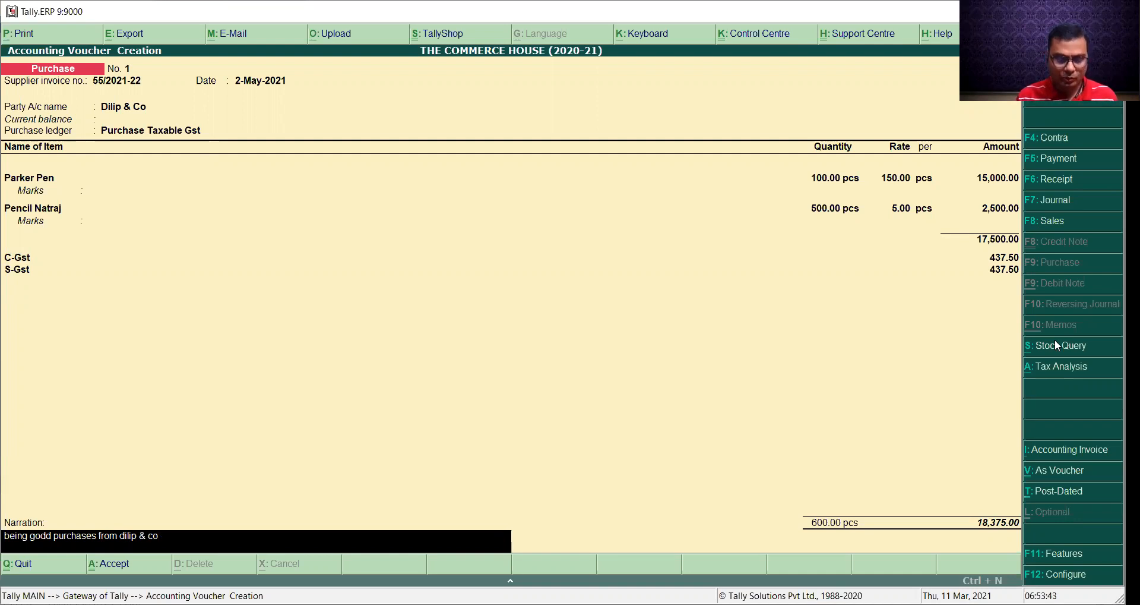
pyautogui.write(' vide')
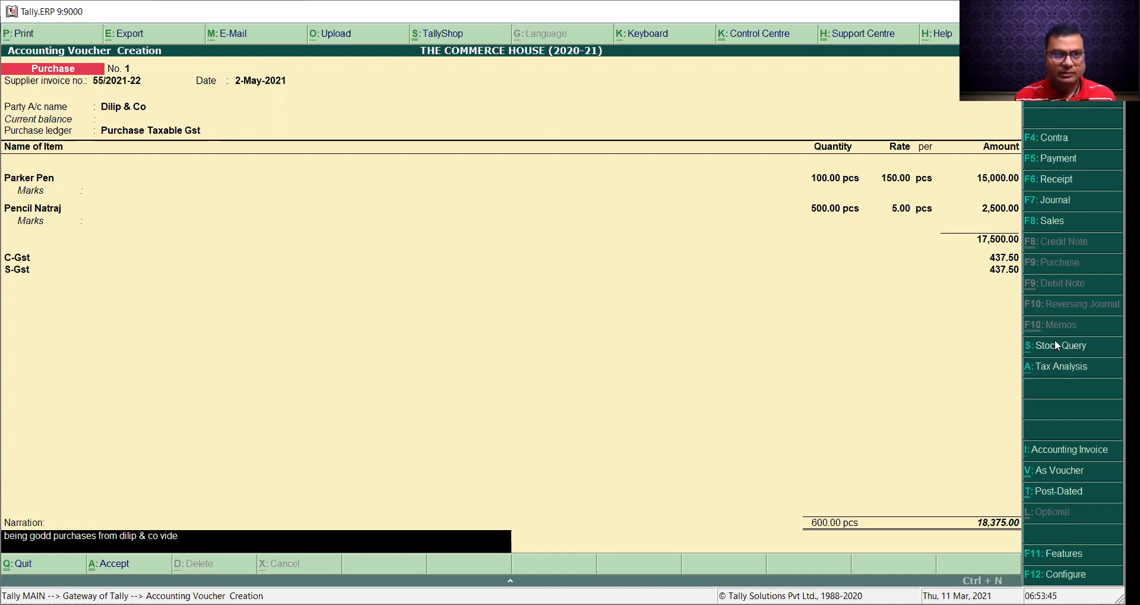
pyautogui.write(' bill')
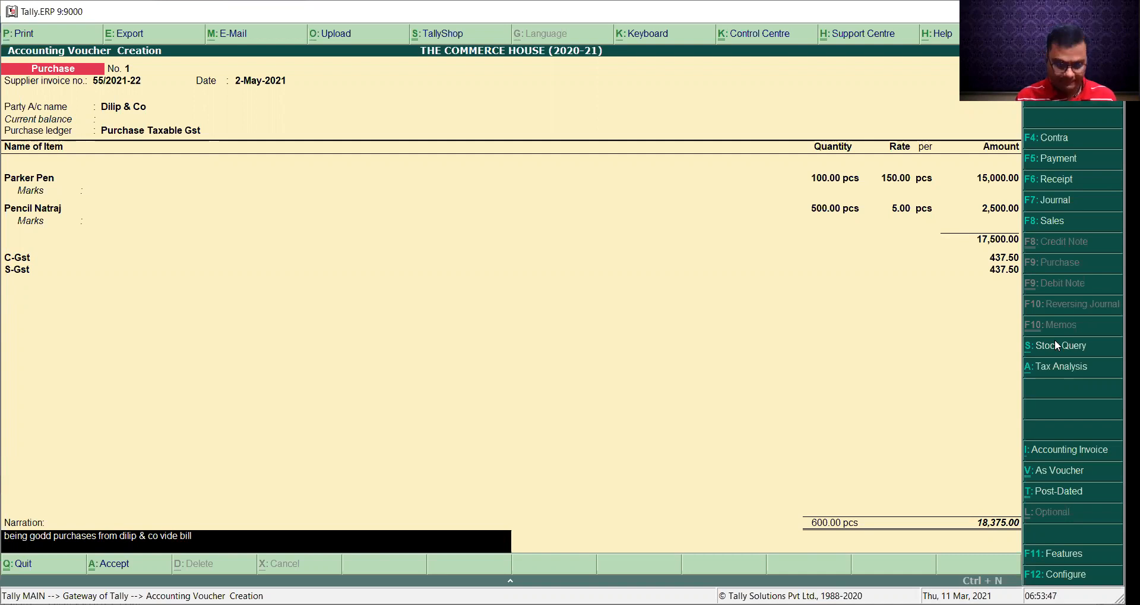
pyautogui.write(' no 55')
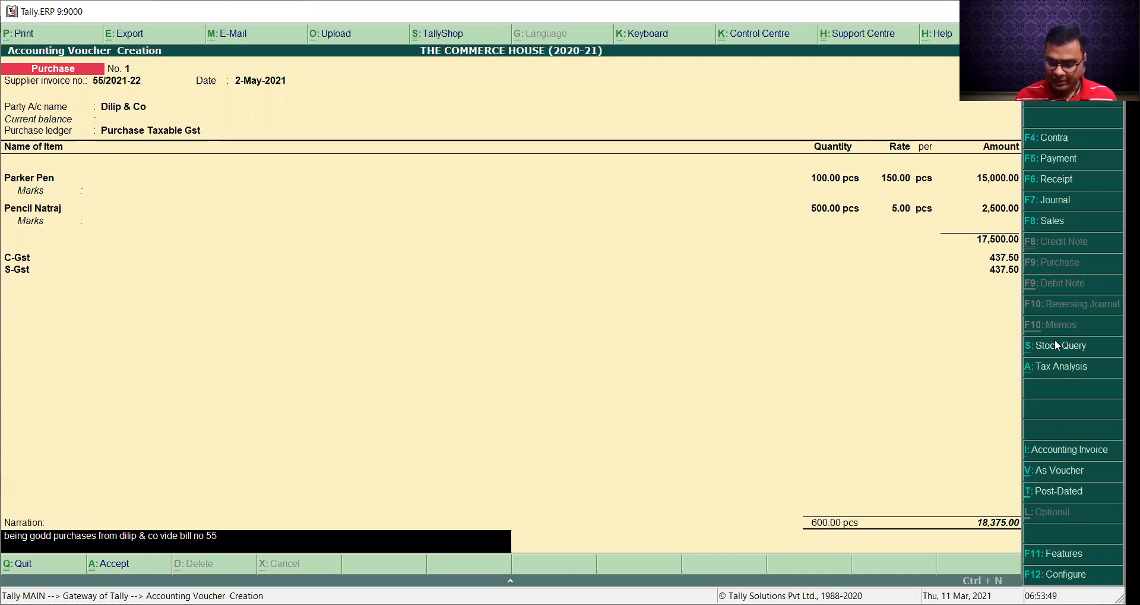
pyautogui.write('/20')
pyautogui.write('21-22')
pyautogui.write(' dated')
pyautogui.write(' 20')
pyautogui.press('BackSpace')
pyautogui.press('BackSpace')
pyautogui.write('0')
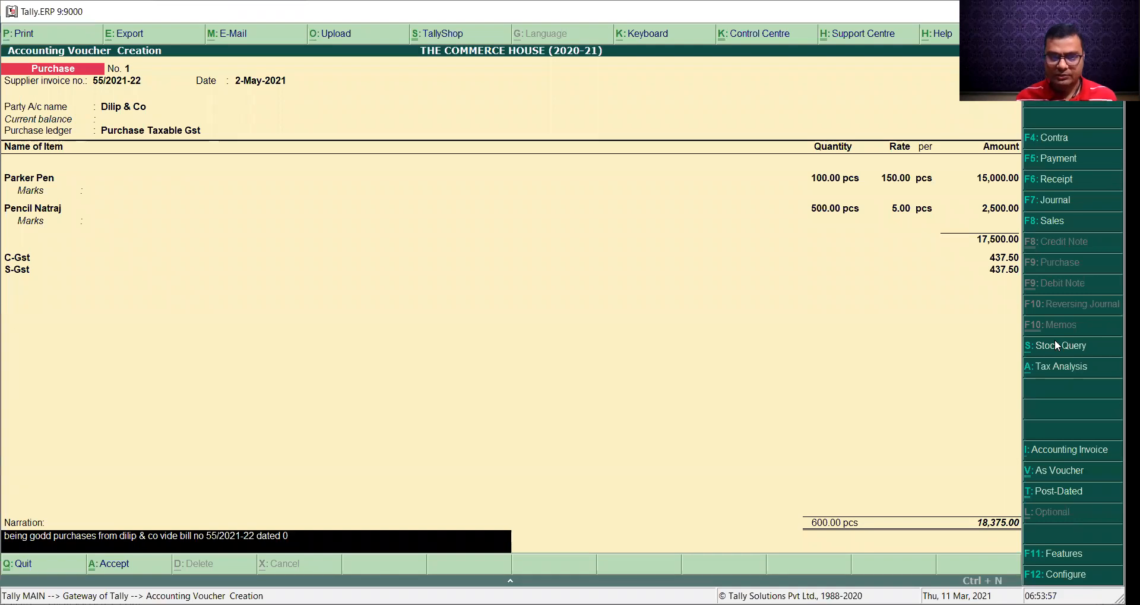
pyautogui.write('2.05.2021')
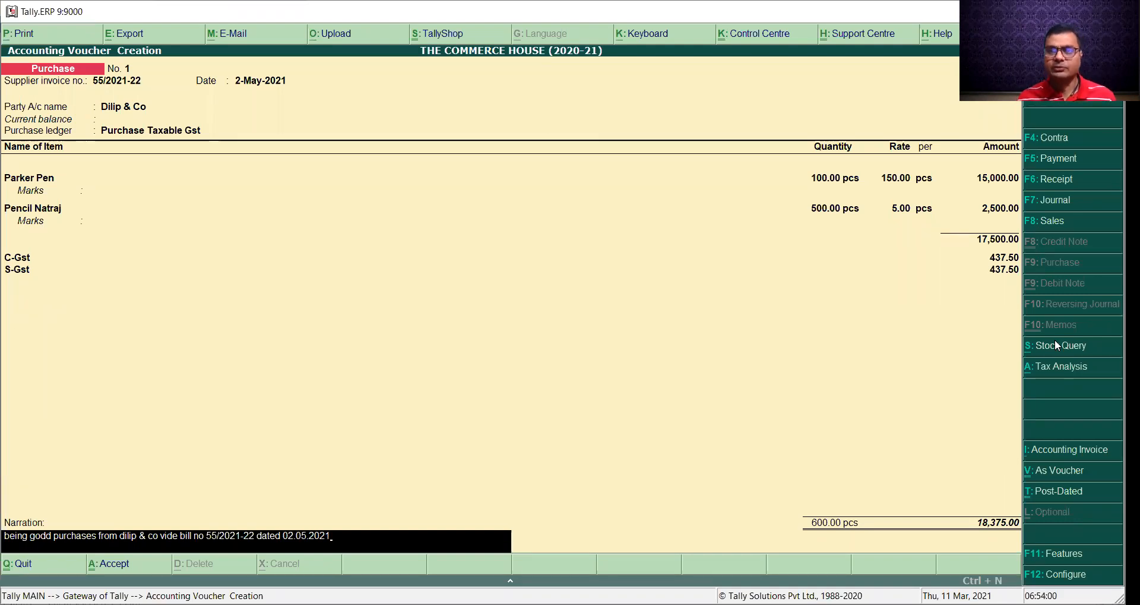
pyautogui.press('Return')
pyautogui.press('Return')
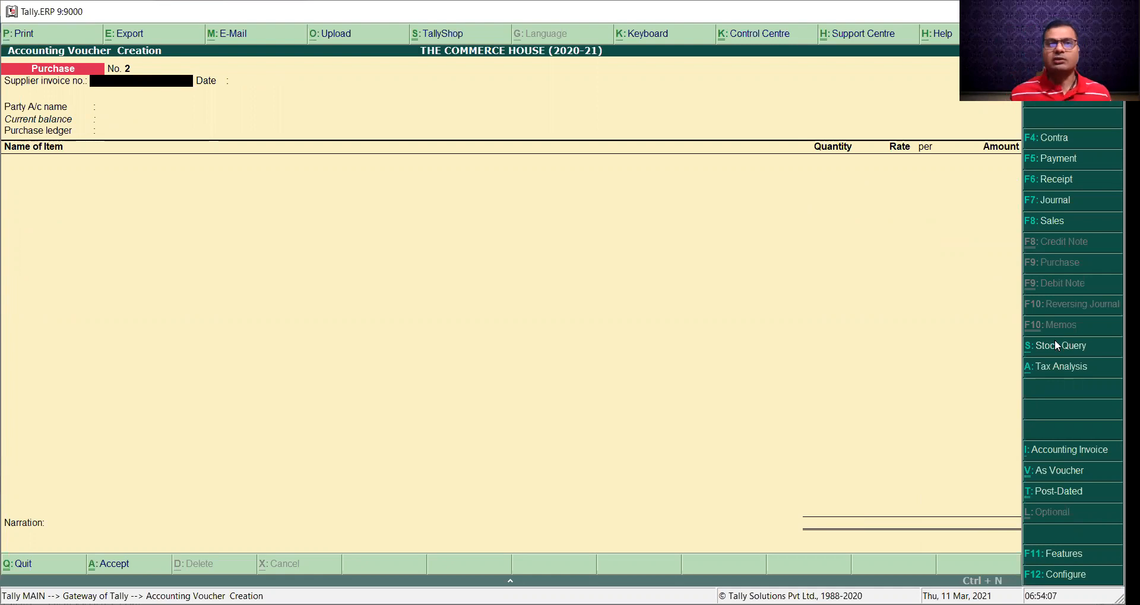
# - Quit voucher creation and open the Profit & Loss A/c report
pyautogui.press('Escape')
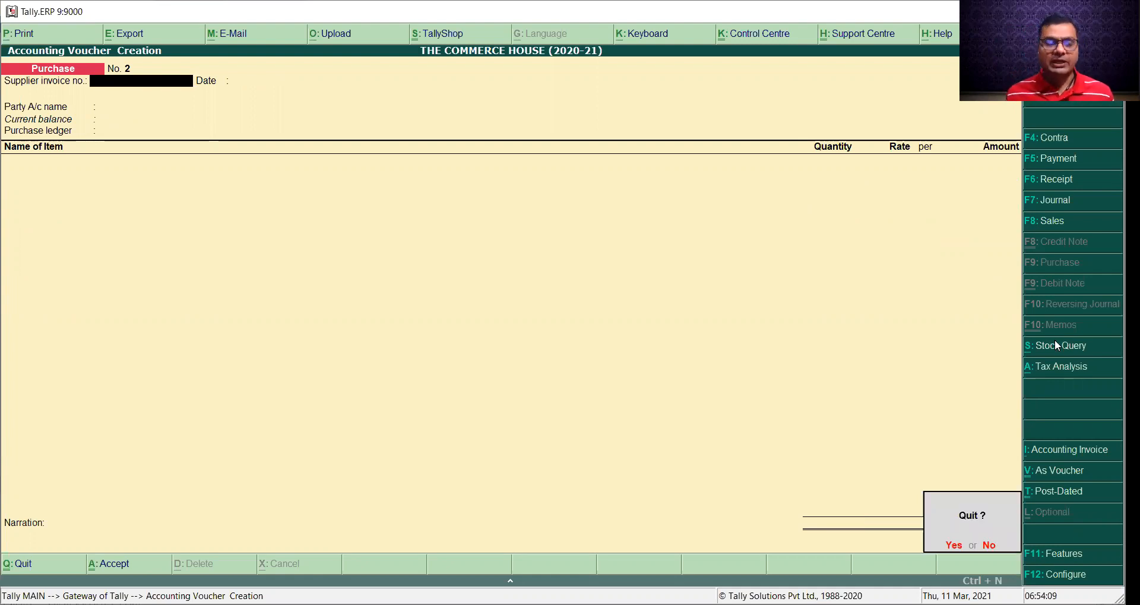
pyautogui.press('Return')
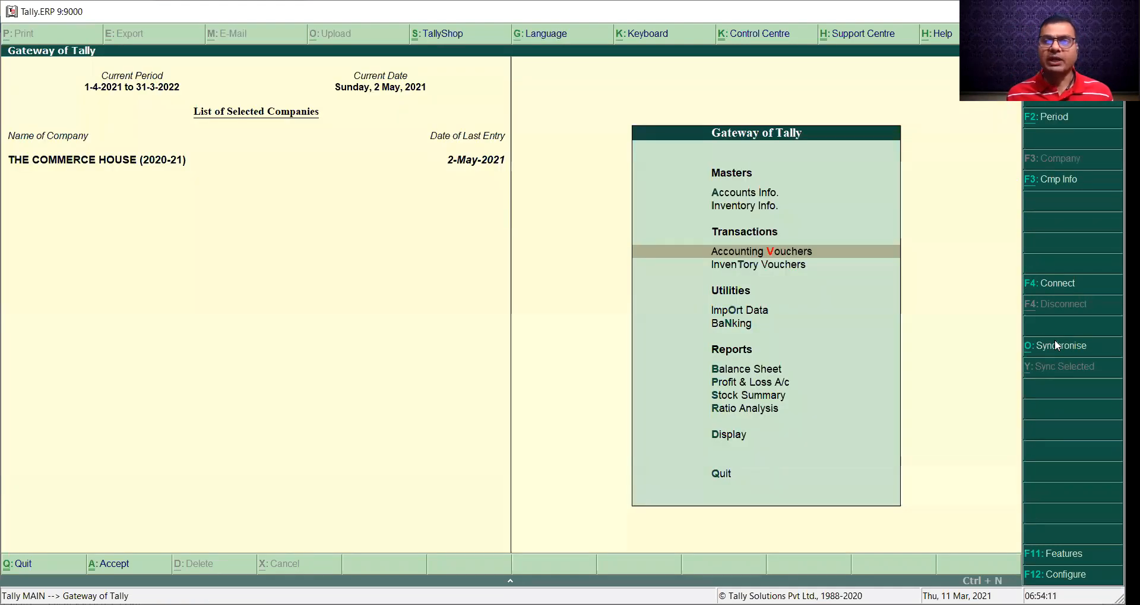
pyautogui.press('Down')
pyautogui.press('Down')
pyautogui.press('Down')
pyautogui.press('Down')
pyautogui.press('Down')
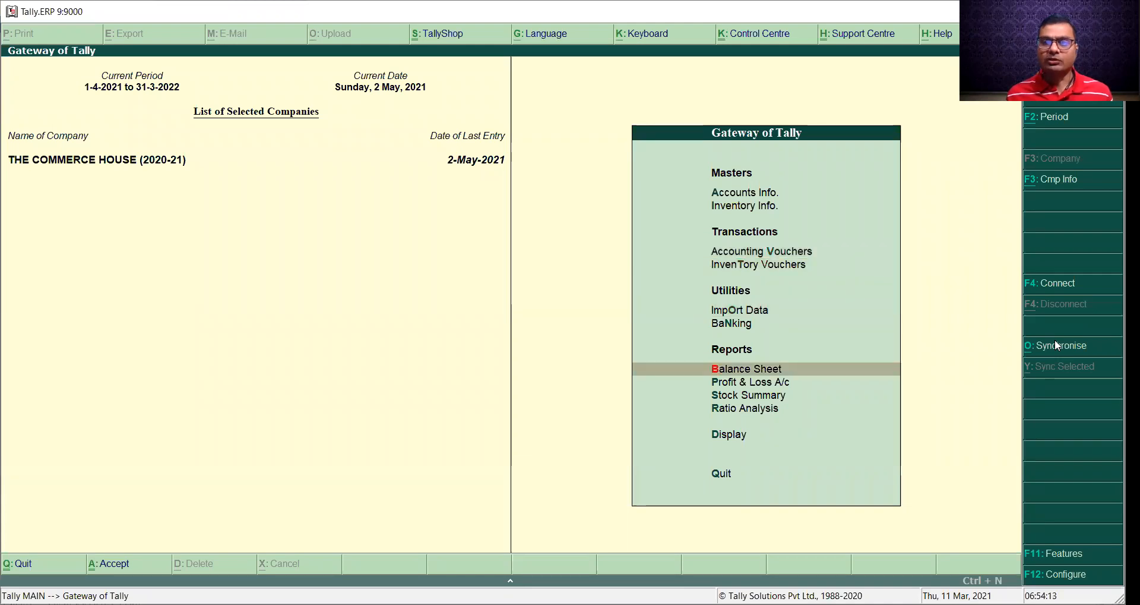
pyautogui.press('Return')
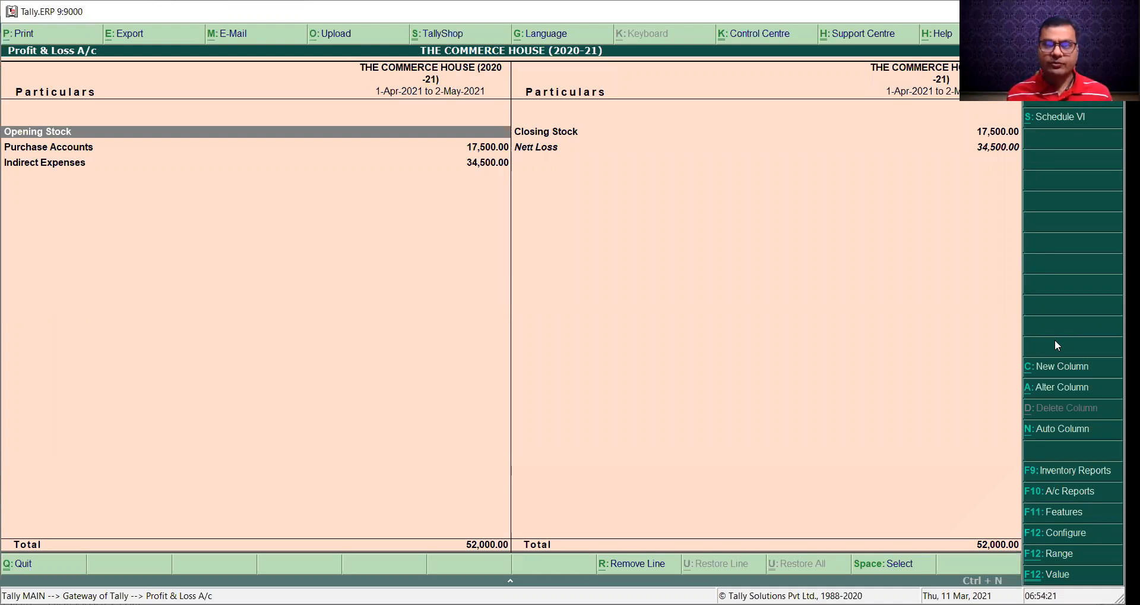
# - Show the Profit & Loss A/c in detailed form and select the Purchase Accounts line
pyautogui.hotkey('alt', 'F1')
pyautogui.press('Down')
pyautogui.press('Down')
pyautogui.press('Down')
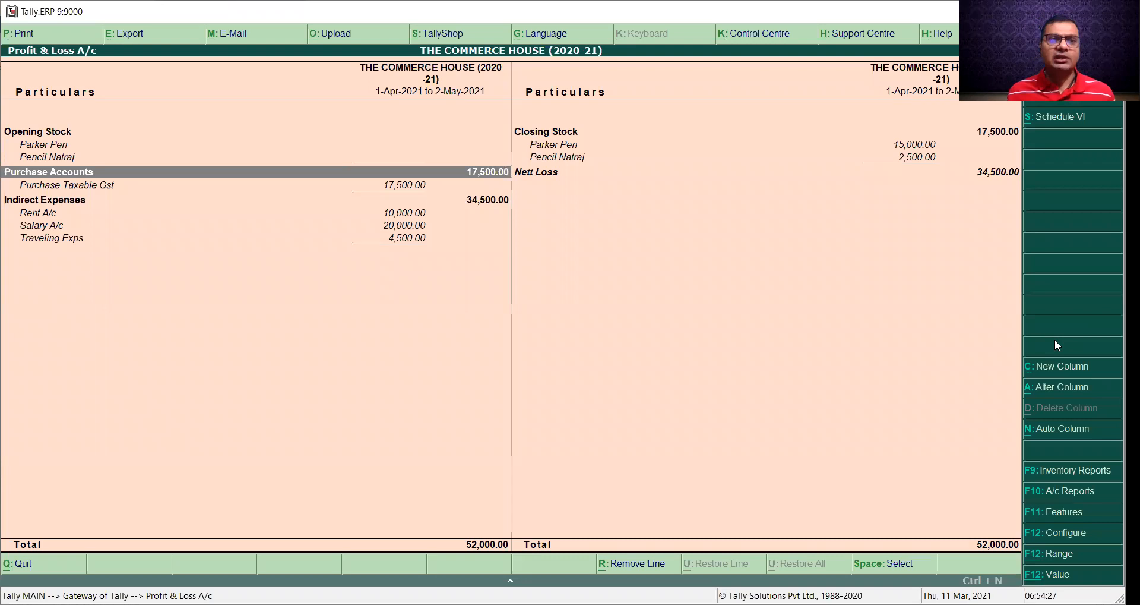
# - Review the Purchase Taxable Gst and Closing Stock lines of the Profit & Loss A/c
pyautogui.press('Down')
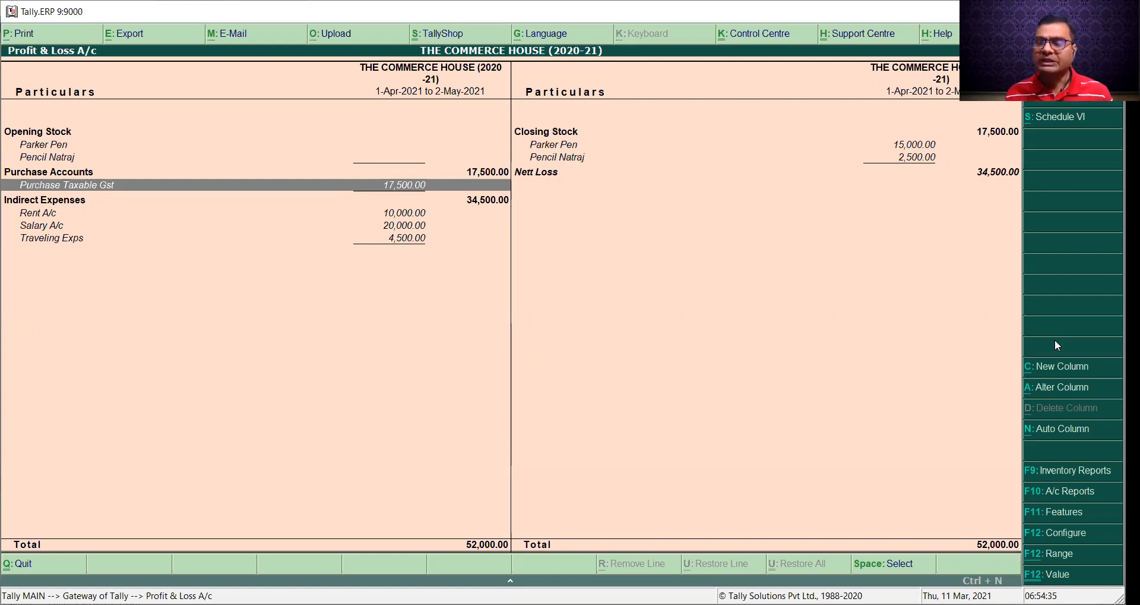
pyautogui.press('Right')
pyautogui.press('Up')
pyautogui.press('Up')
pyautogui.press('Up')
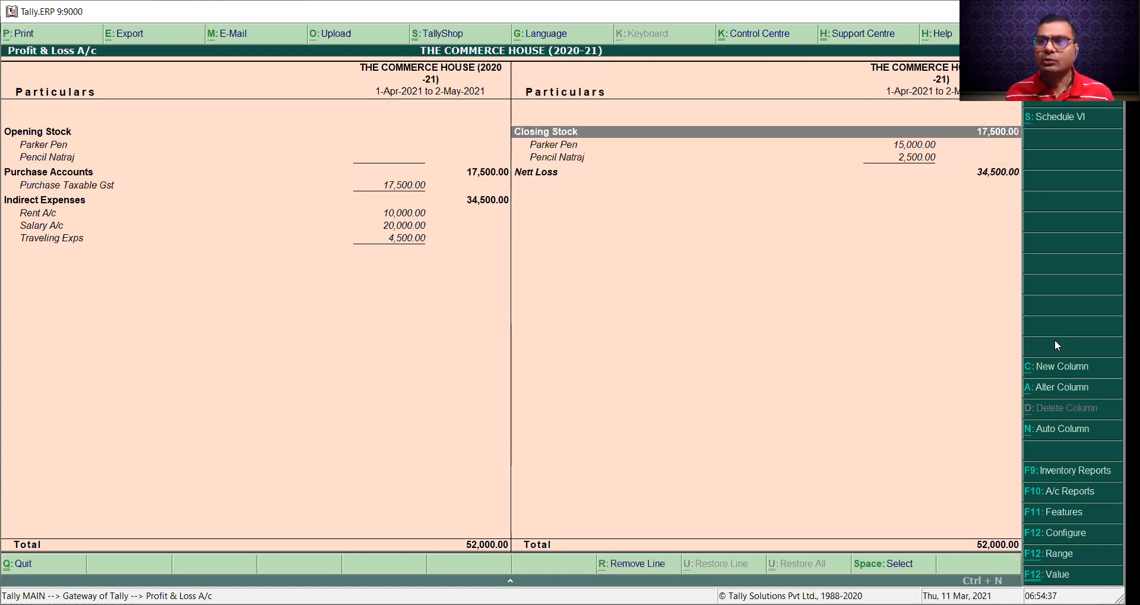
pyautogui.press('Down')
pyautogui.press('Up')
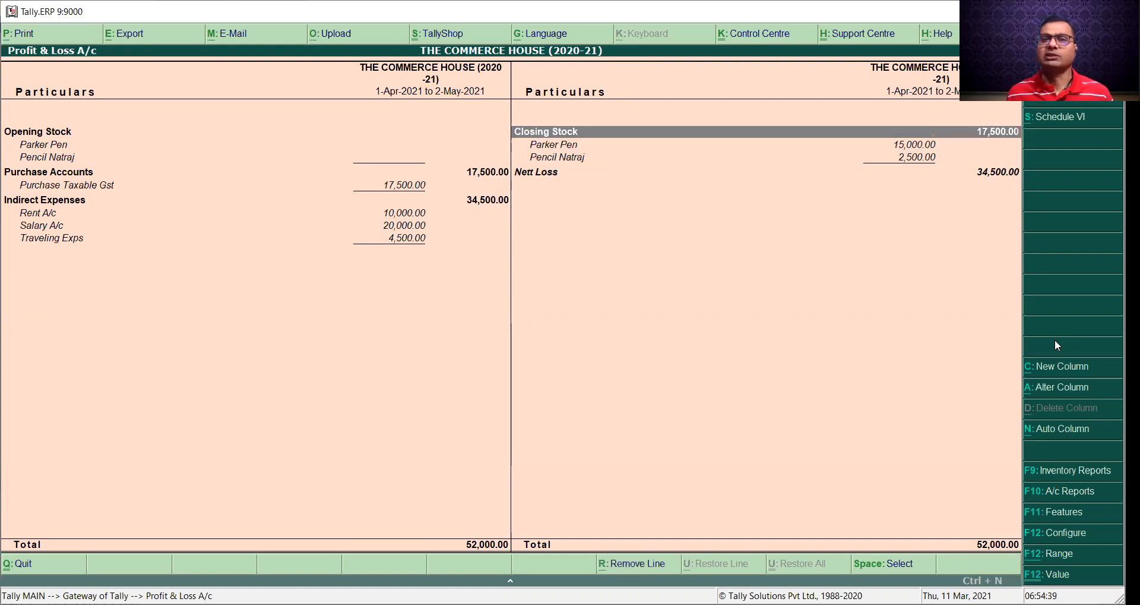
# - Open the Stock Summary behind Closing Stock and check the Parker Pen and Pencil Natraj quantities, rates and values
pyautogui.press('Return')
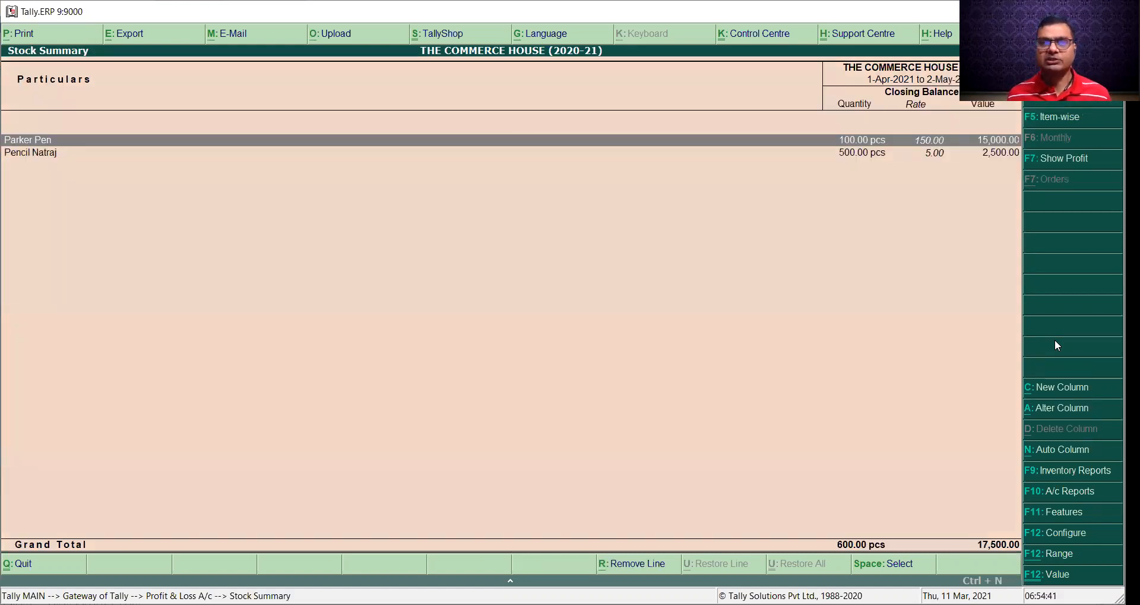
pyautogui.press('Down')
pyautogui.press('Up')
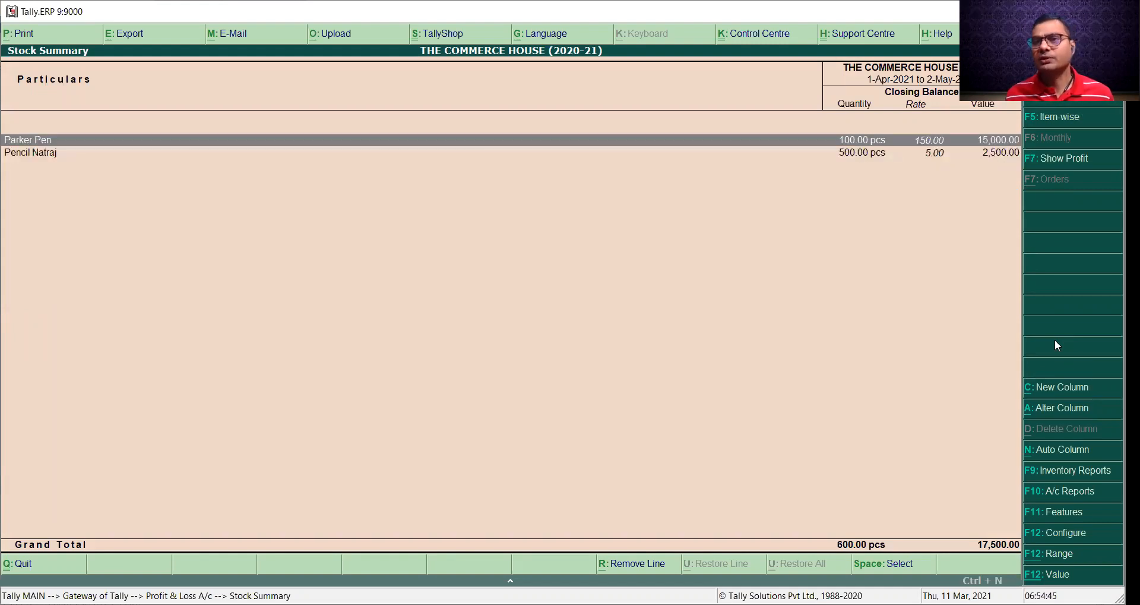
pyautogui.press('Down')
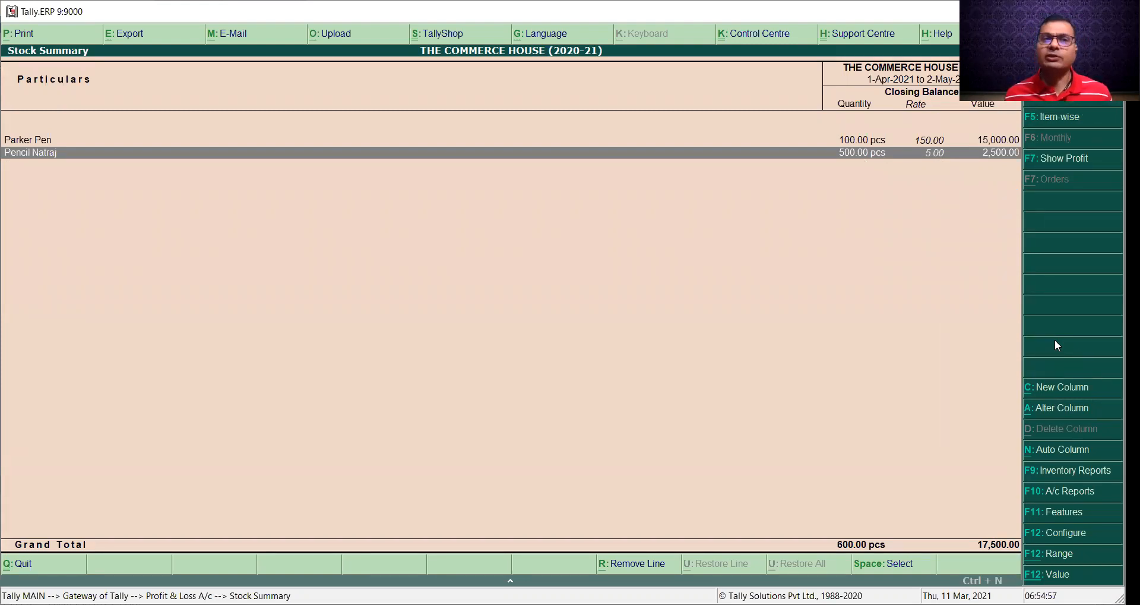
# - Leave the reports and start a new purchase voucher in Accounting Vouchers
pyautogui.press('Escape')
pyautogui.press('Escape')
pyautogui.press('Escape')
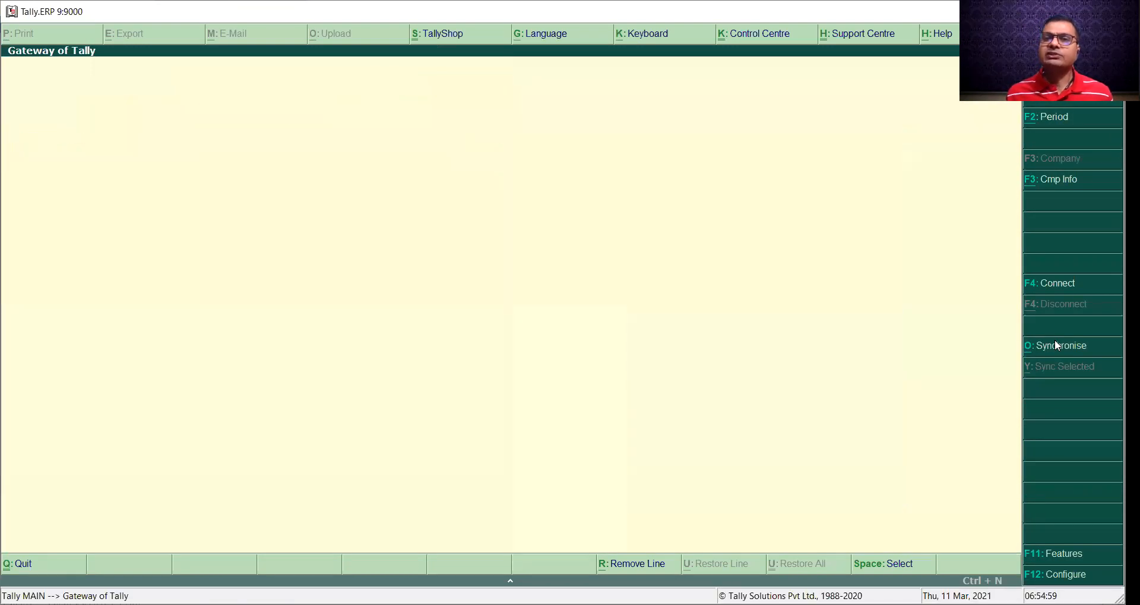
pyautogui.press('n')
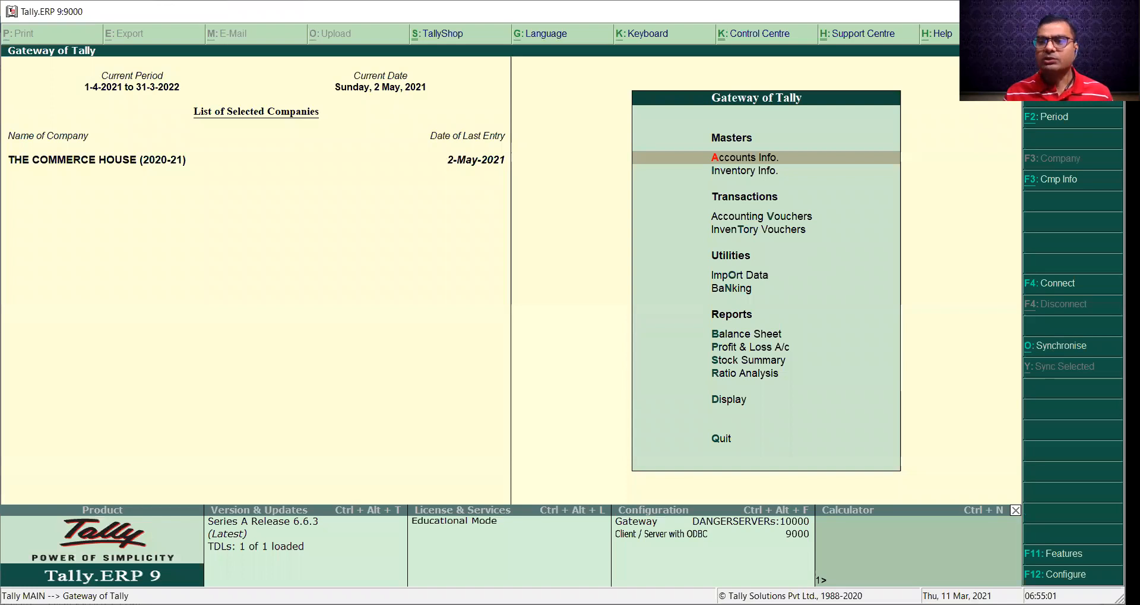
pyautogui.press('Down')
pyautogui.press('Down')
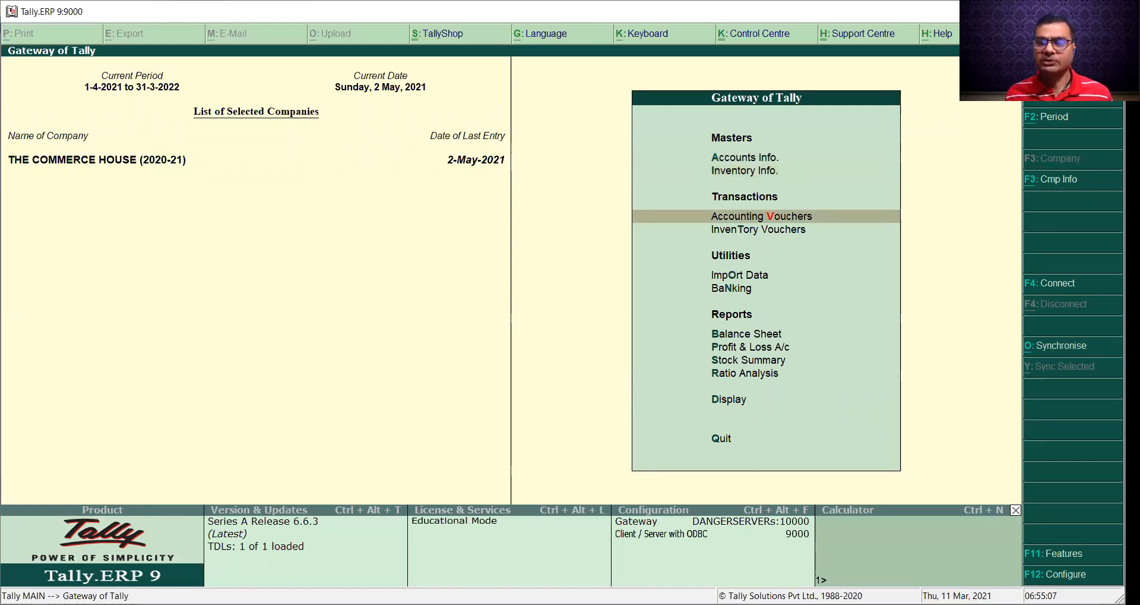
pyautogui.press('Return')
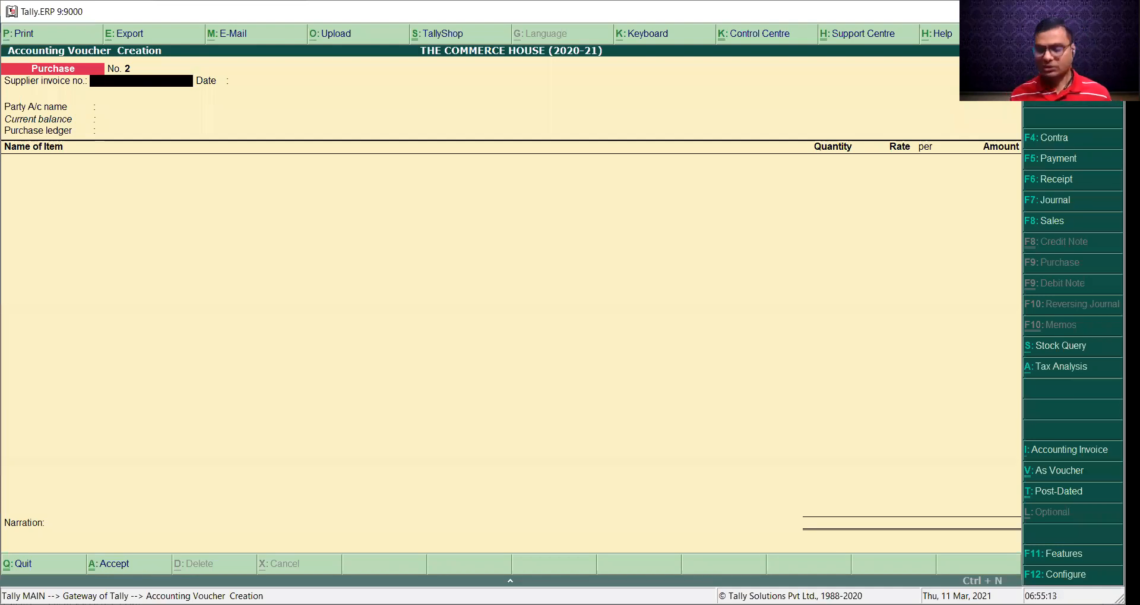
# - Enter supplier invoice no. 56/2021-21 dated 2-May-2021, with Dilip & Co as the party and Purchase Taxable Gst as the purchase ledger
pyautogui.write('56/2021-21')
pyautogui.press('Return')
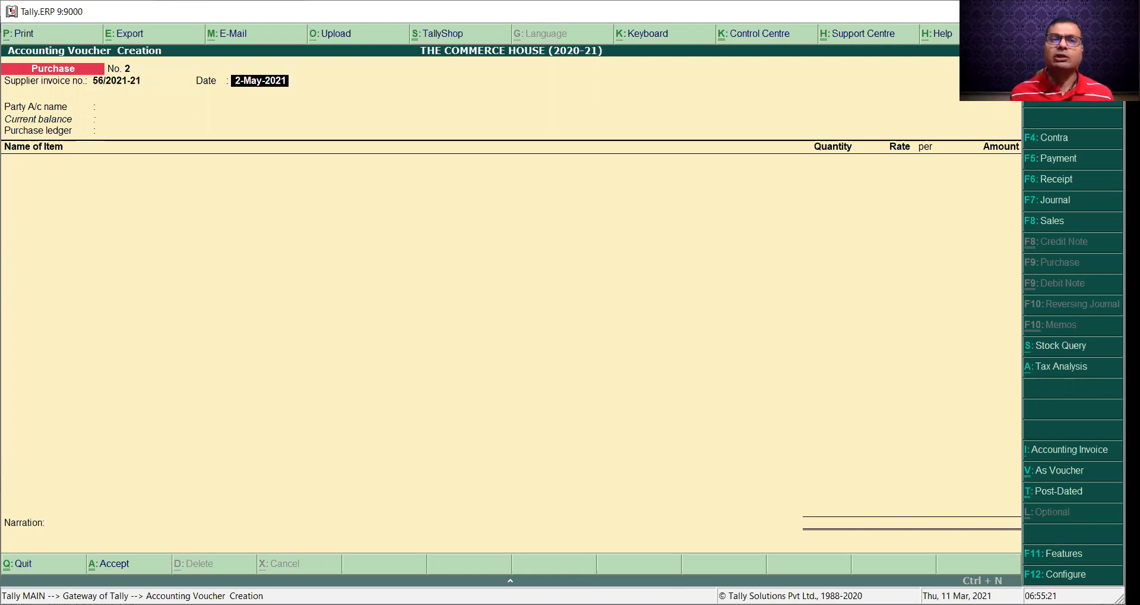
pyautogui.press('Return')
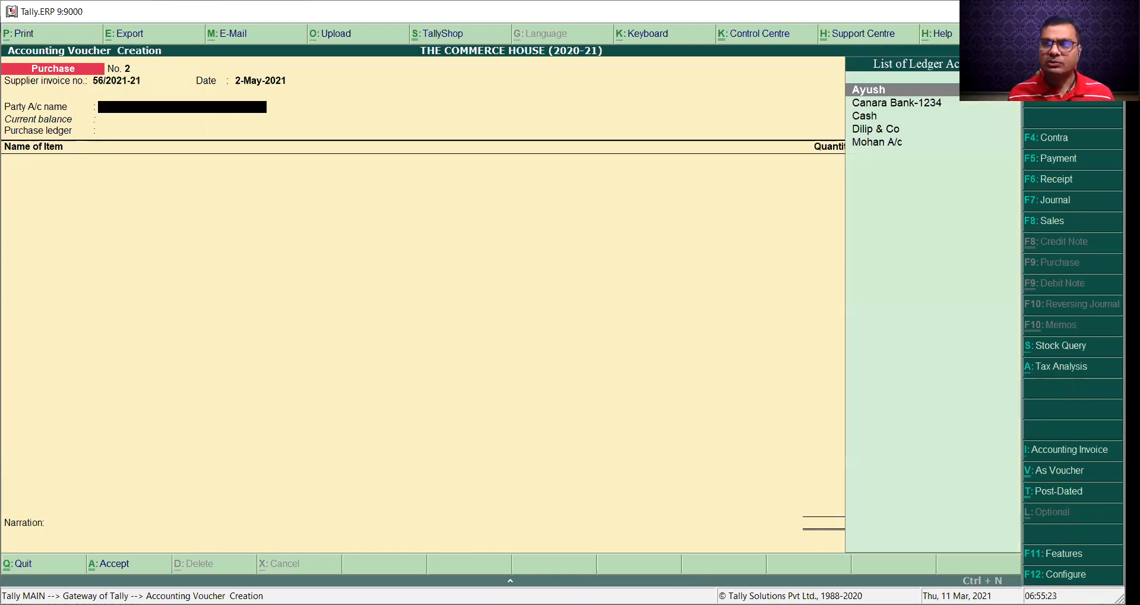
pyautogui.press('Down')
pyautogui.press('Down')
pyautogui.press('Down')
pyautogui.press('Return')
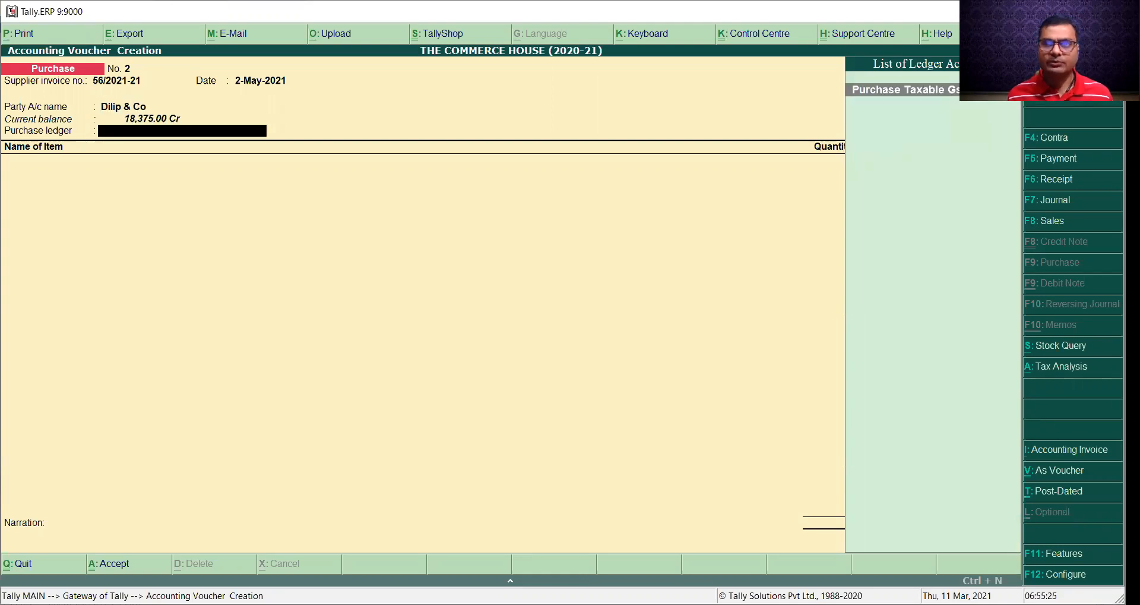
pyautogui.press('Return')
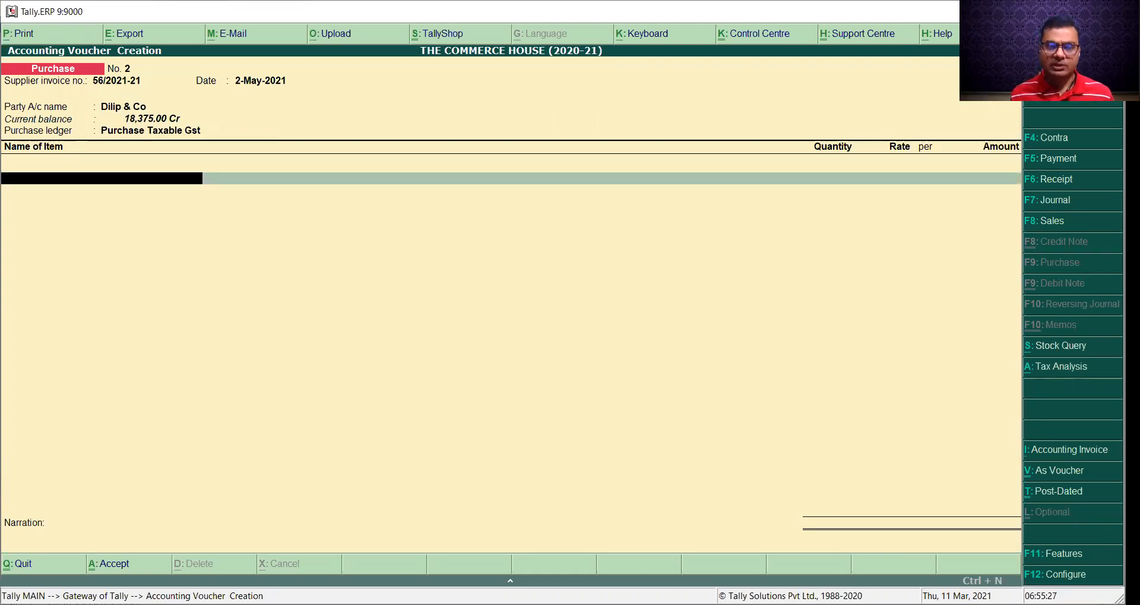
# - Add the stock item Parker Pen with a quantity of 75 pcs at a rate of 155, leaving Marks blank
pyautogui.write('P')
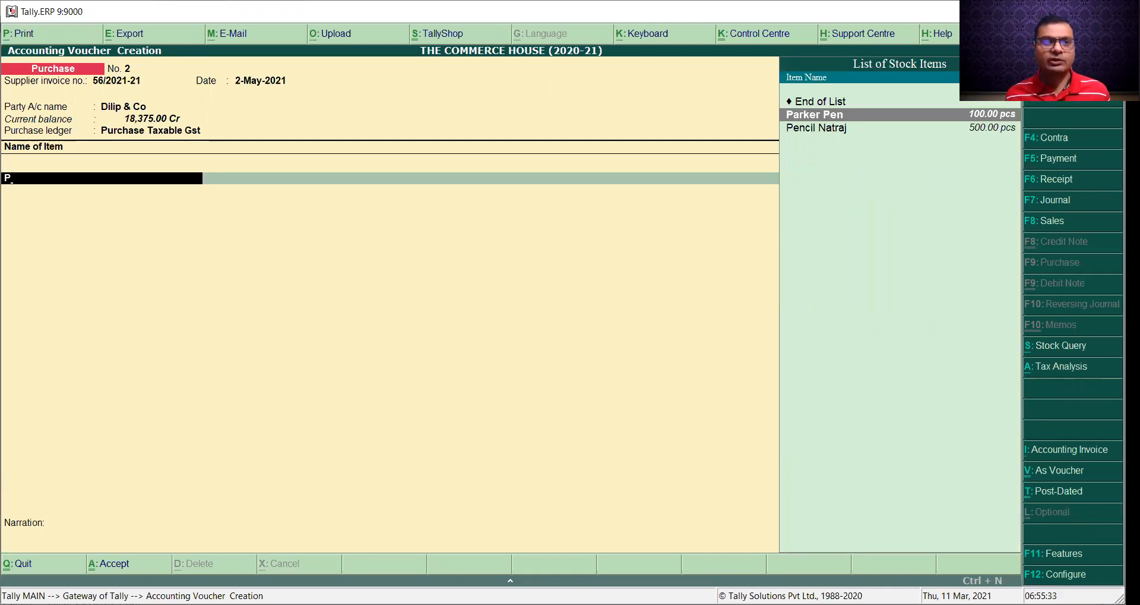
pyautogui.press('Return')
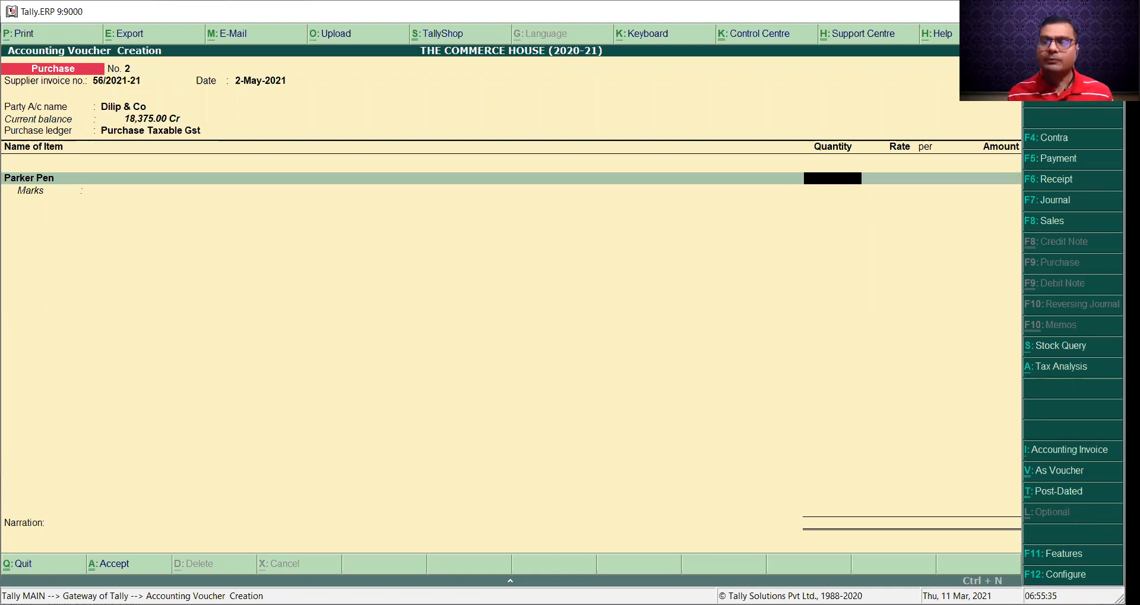
pyautogui.write('75')
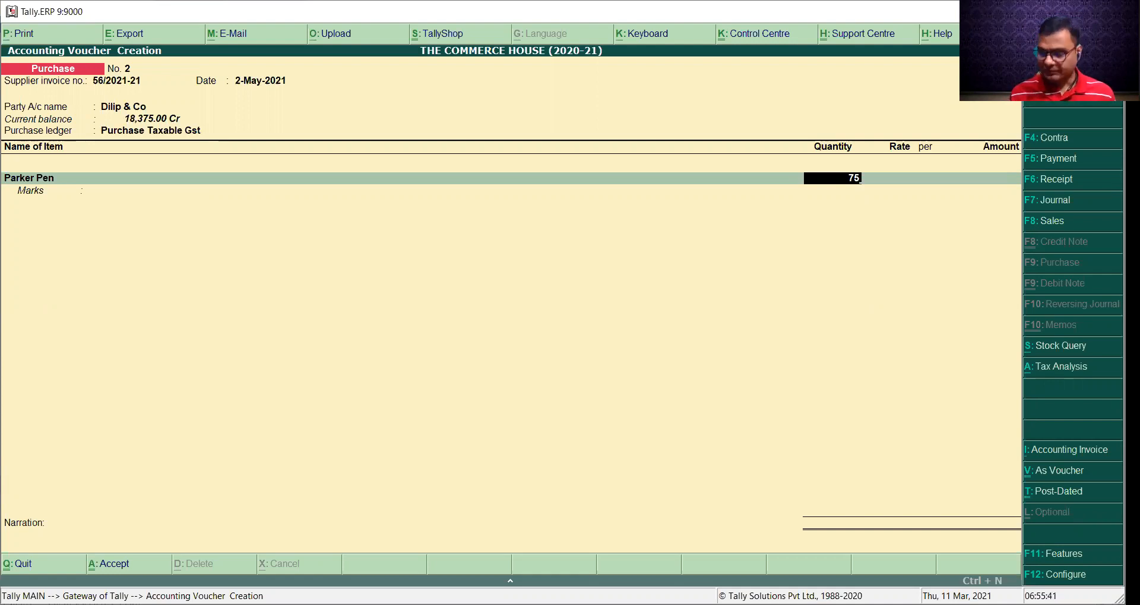
pyautogui.press('Return')
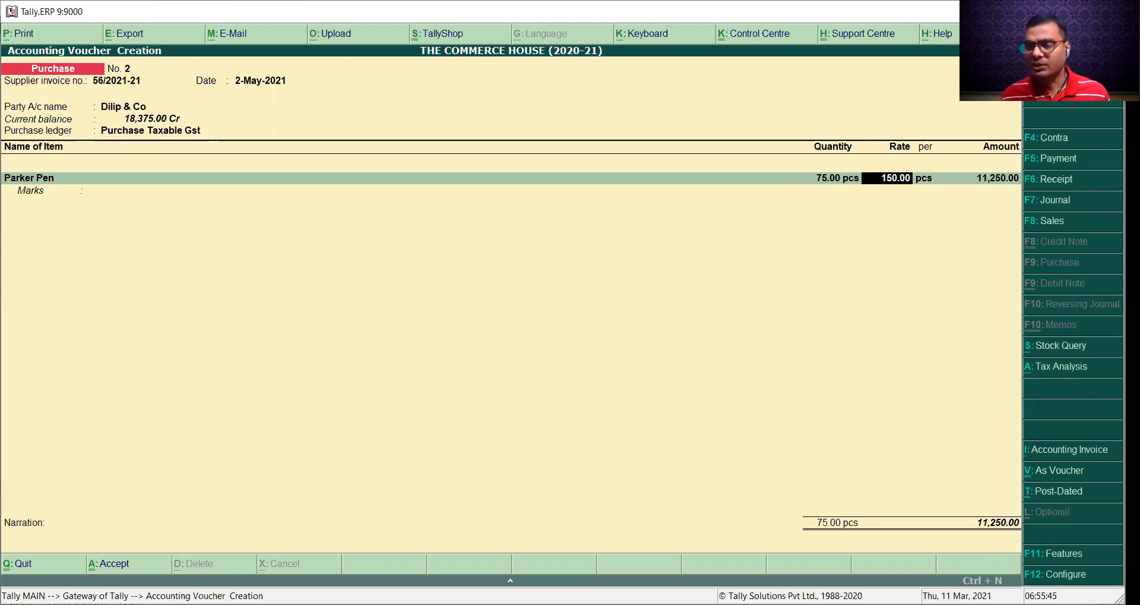
pyautogui.write('155')
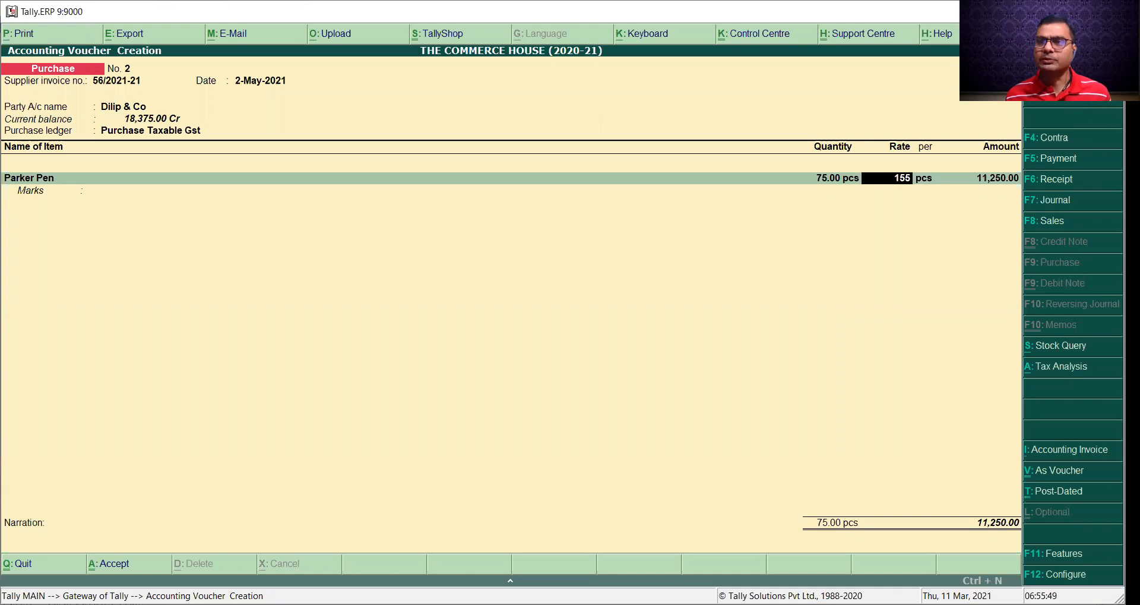
pyautogui.press('Return')
pyautogui.press('Return')
pyautogui.press('Return')
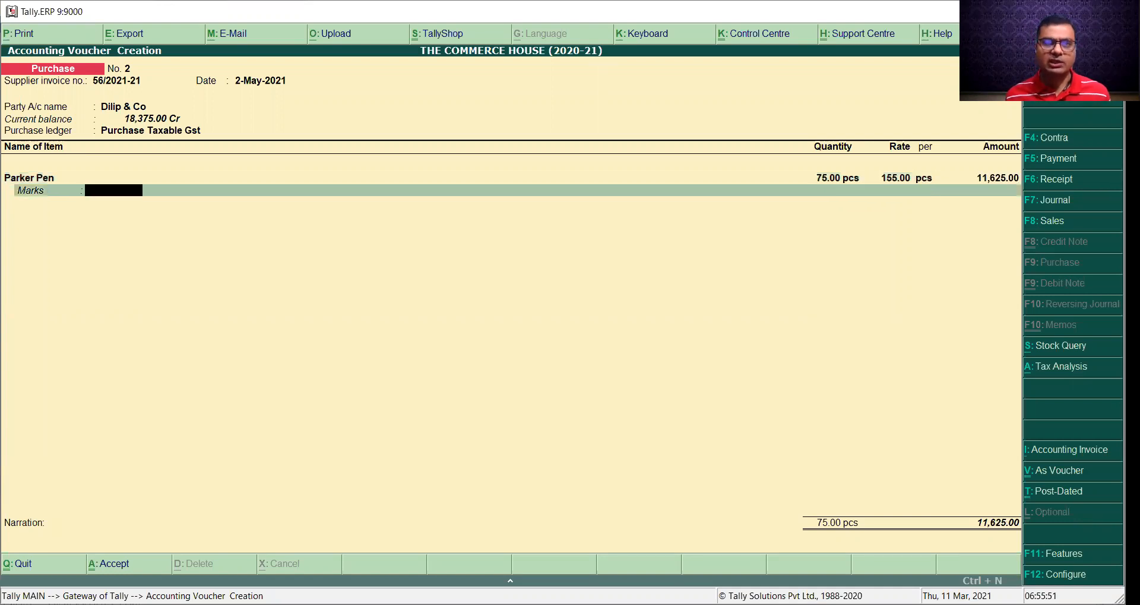
pyautogui.press('Return')
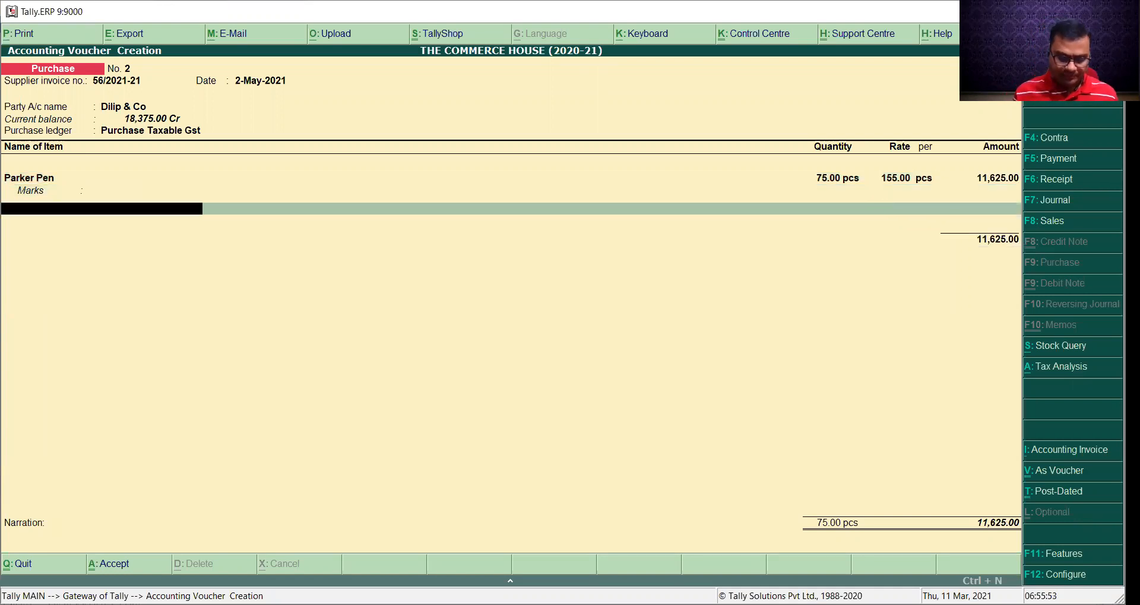
# - Add the stock item Pencil Natraj with 100 pcs at a rate of 5.10, then end the item list
pyautogui.write('Pe')
pyautogui.press('Return')
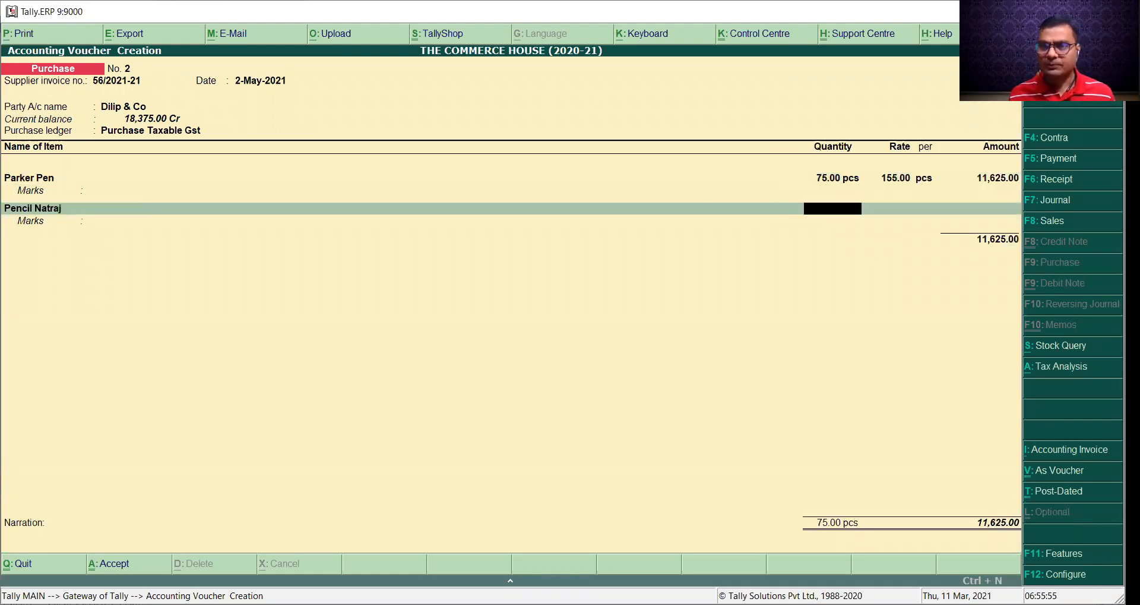
pyautogui.write('100')
pyautogui.press('Return')
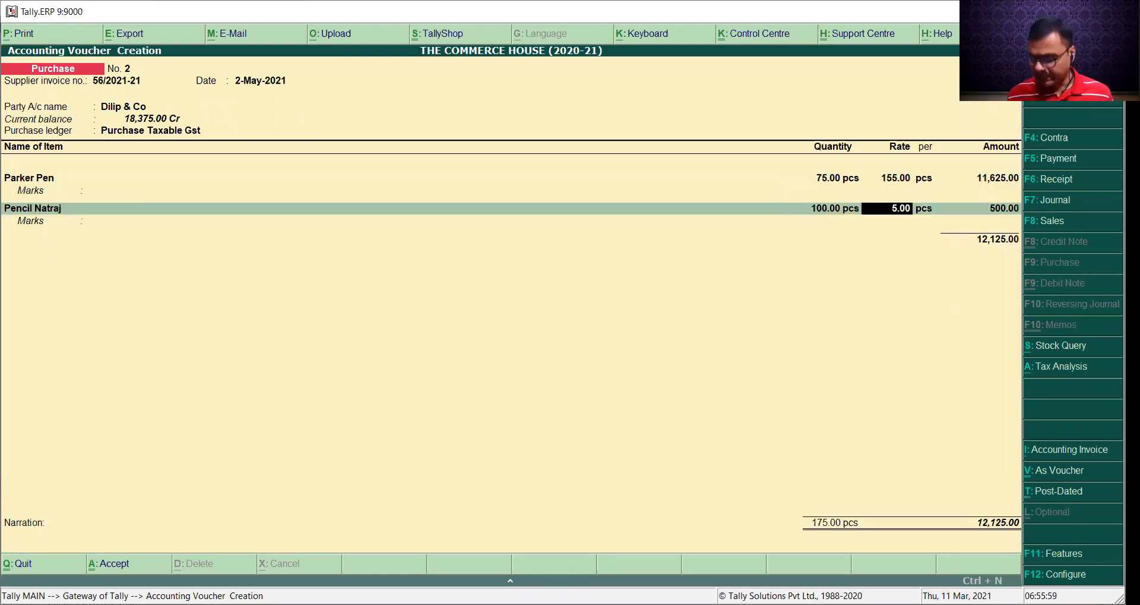
pyautogui.write('5.1')
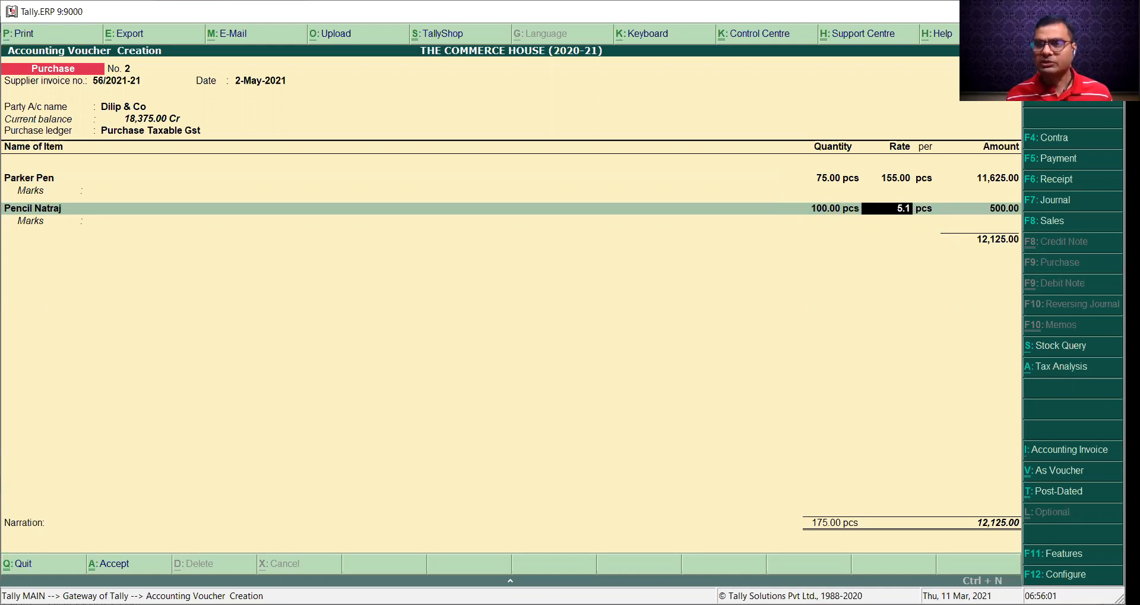
pyautogui.press('Return')
pyautogui.press('Return')
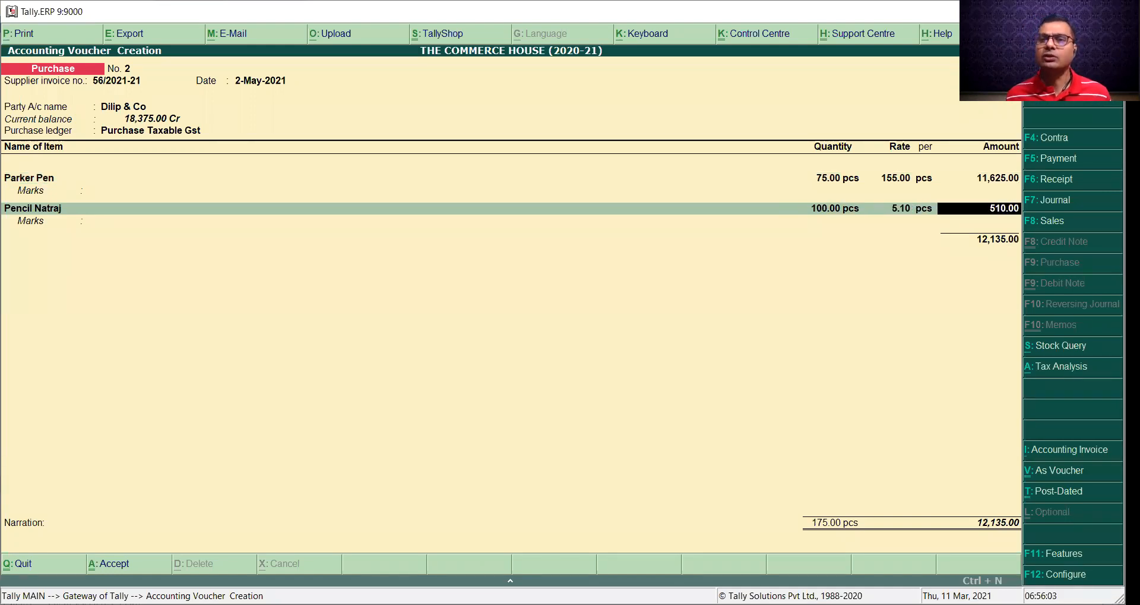
pyautogui.press('Return')
pyautogui.press('Return')
pyautogui.press('Return')
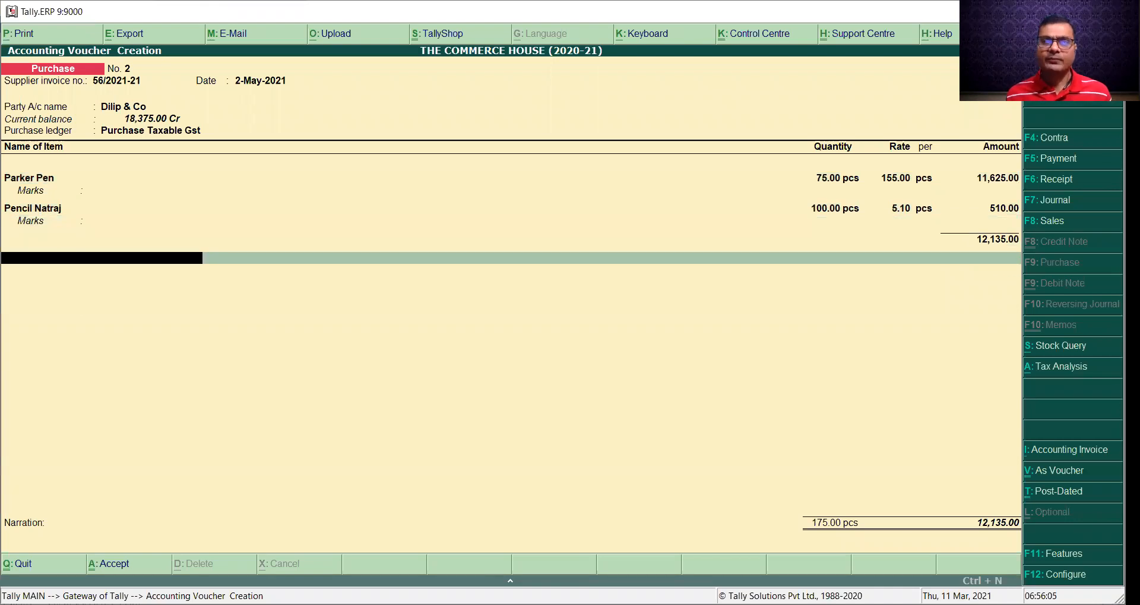
# - Add the C-Gst and S-Gst ledgers with their calculated amounts and save the purchase voucher
pyautogui.write('C')
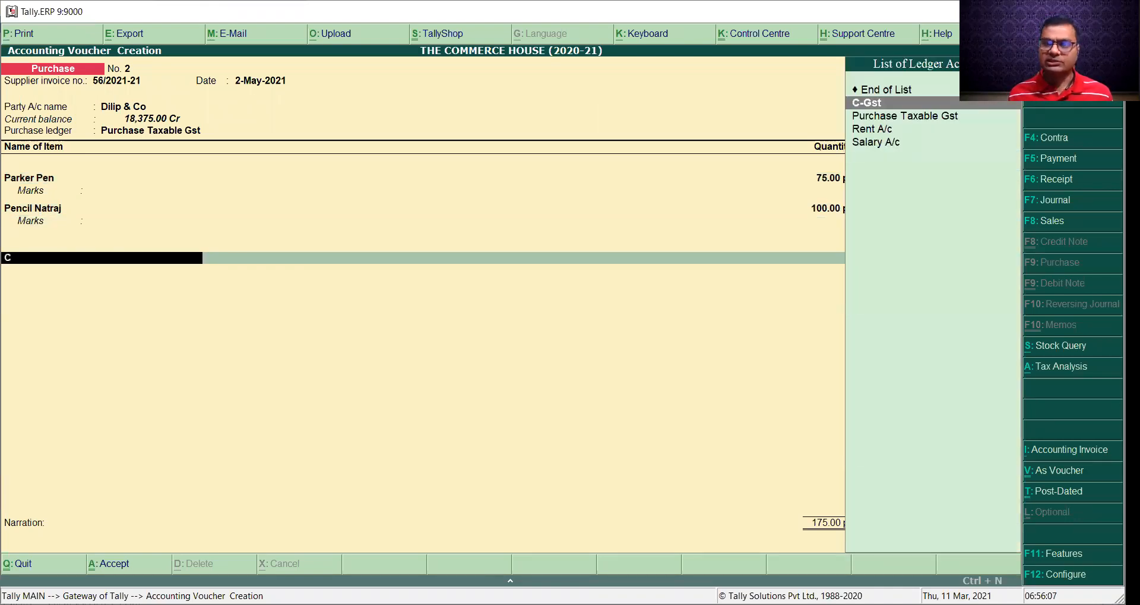
pyautogui.press('Return')
pyautogui.press('Return')
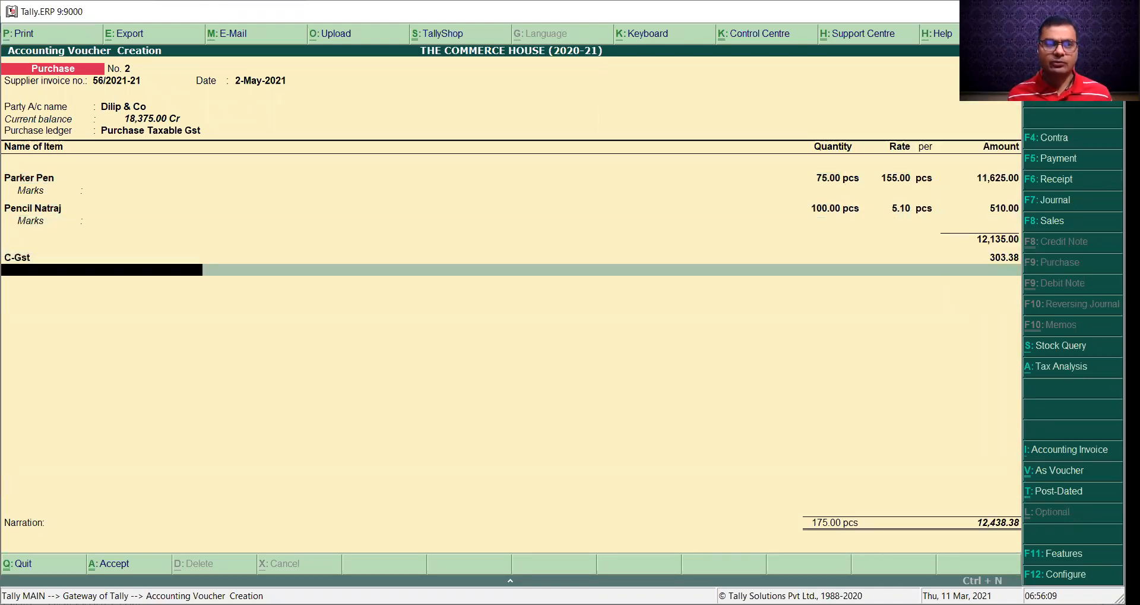
pyautogui.write('S')
pyautogui.press('Down')
pyautogui.press('Return')
pyautogui.press('Return')
pyautogui.press('Return')
pyautogui.press('Return')
pyautogui.press('Return')
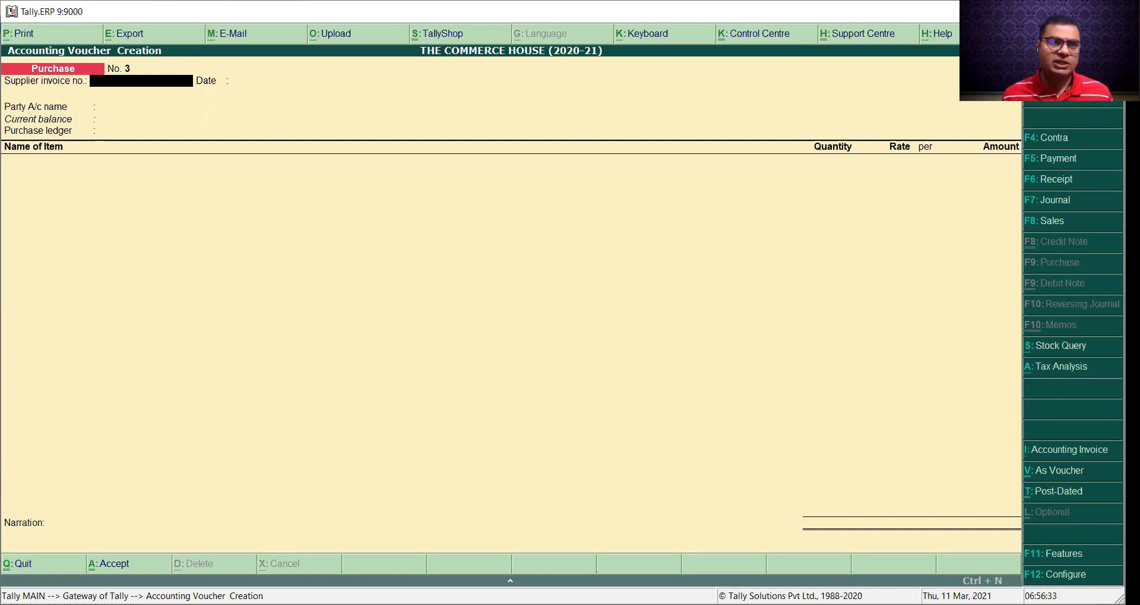
# - Quit voucher creation and open the Profit & Loss A/c report in detailed form
pyautogui.press('Escape')
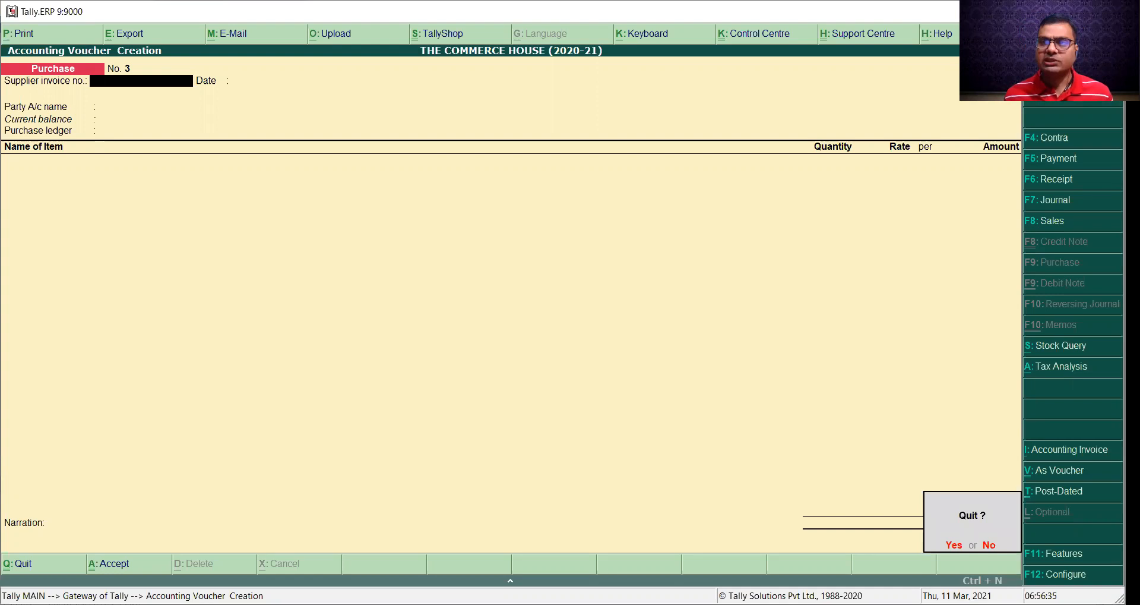
pyautogui.press('Return')
pyautogui.press('Escape')
pyautogui.press('Escape')
pyautogui.press('Down')
pyautogui.press('Down')
pyautogui.press('Down')
pyautogui.press('Down')
pyautogui.press('Down')
pyautogui.press('Down')
pyautogui.press('Down')
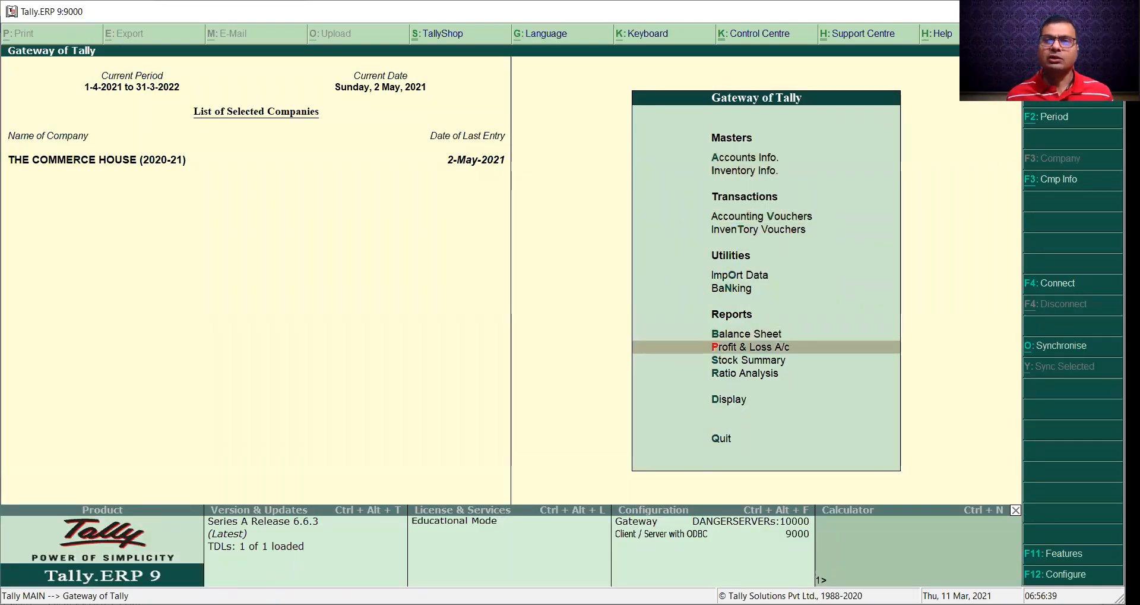
pyautogui.press('Return')
pyautogui.hotkey('alt', 'F1')
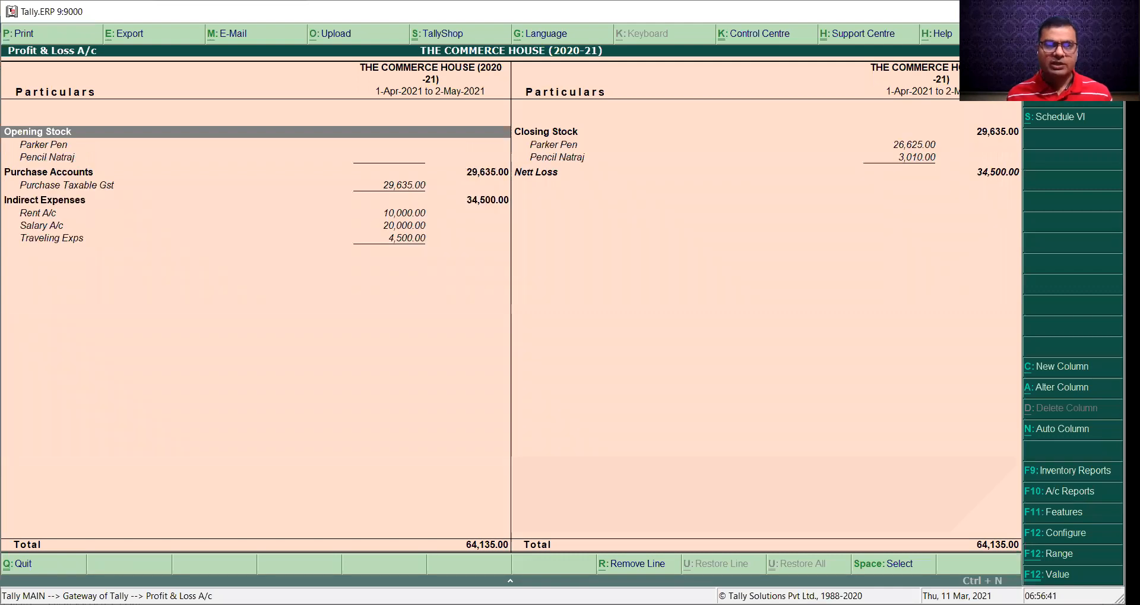
# - Compare the Purchase Taxable Gst amount with the Closing Stock values in the Profit & Loss A/c
pyautogui.press('Down')
pyautogui.press('Down')
pyautogui.press('Down')
pyautogui.press('Down')
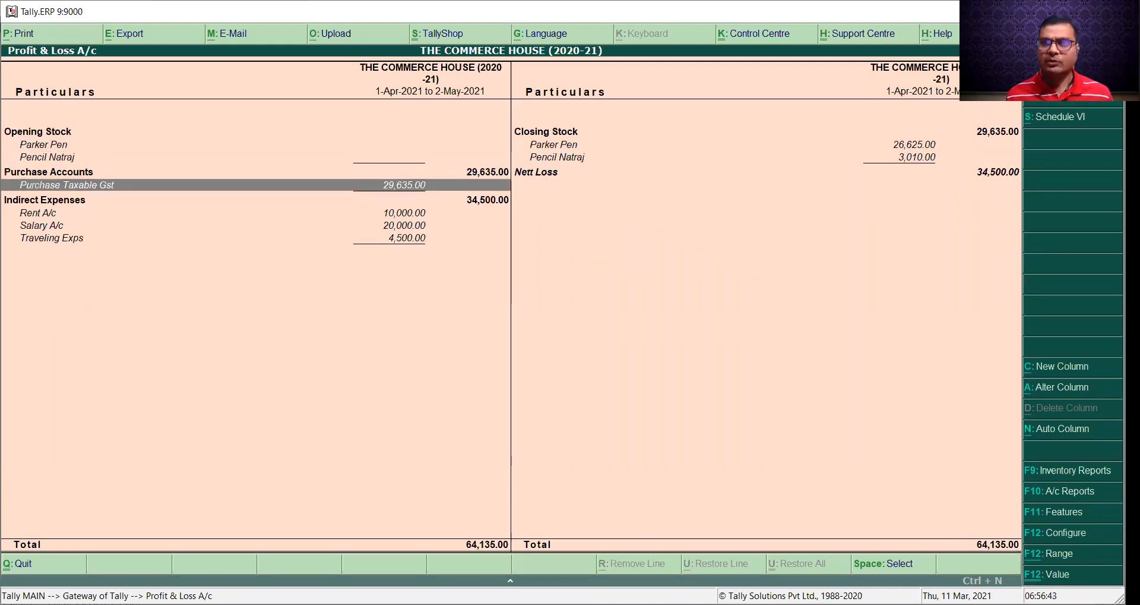
pyautogui.press('Right')
pyautogui.press('Up')
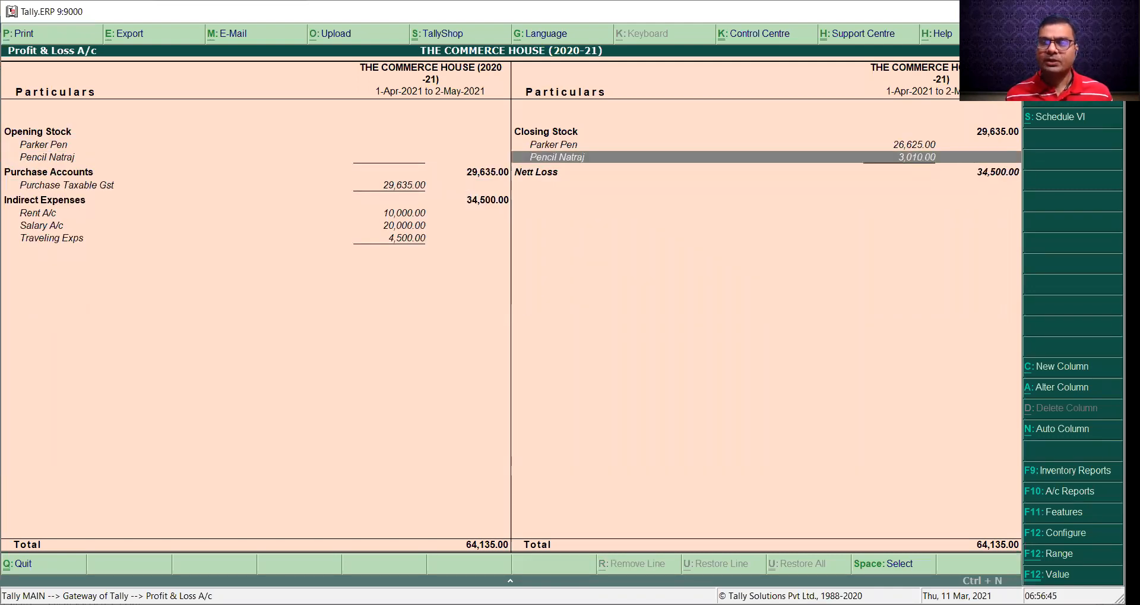
pyautogui.press('Up')
pyautogui.press('Up')
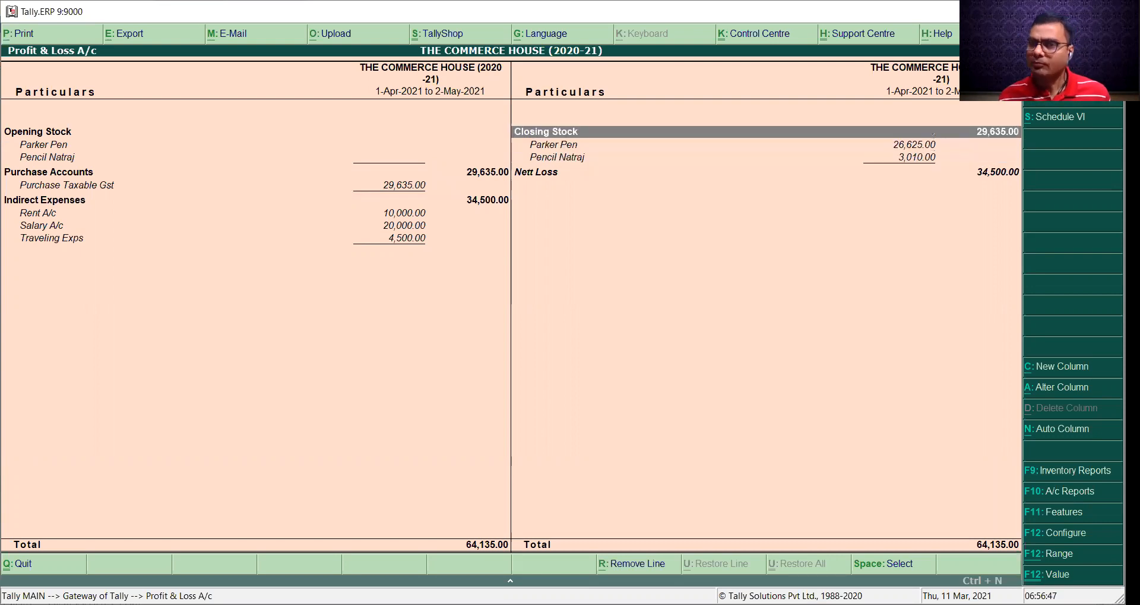
# - Close the Profit & Loss A/c report and return to the Gateway of Tally
pyautogui.press('Down')
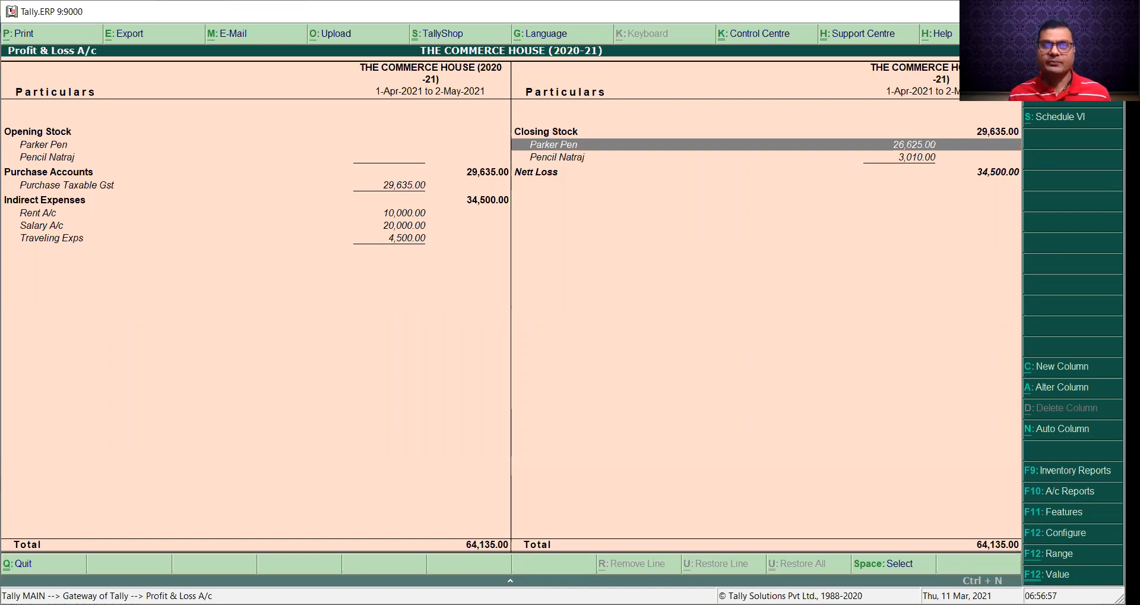
pyautogui.press('Escape')
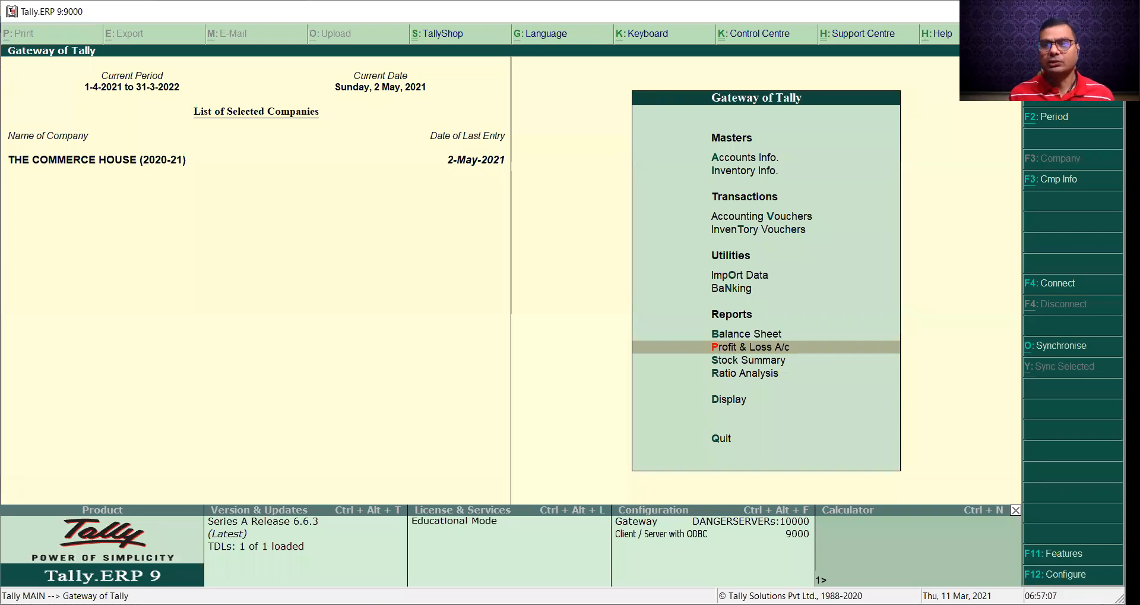
pyautogui.press('Up')
pyautogui.press('Up')
pyautogui.press('Up')
pyautogui.press('Up')
pyautogui.press('Up')
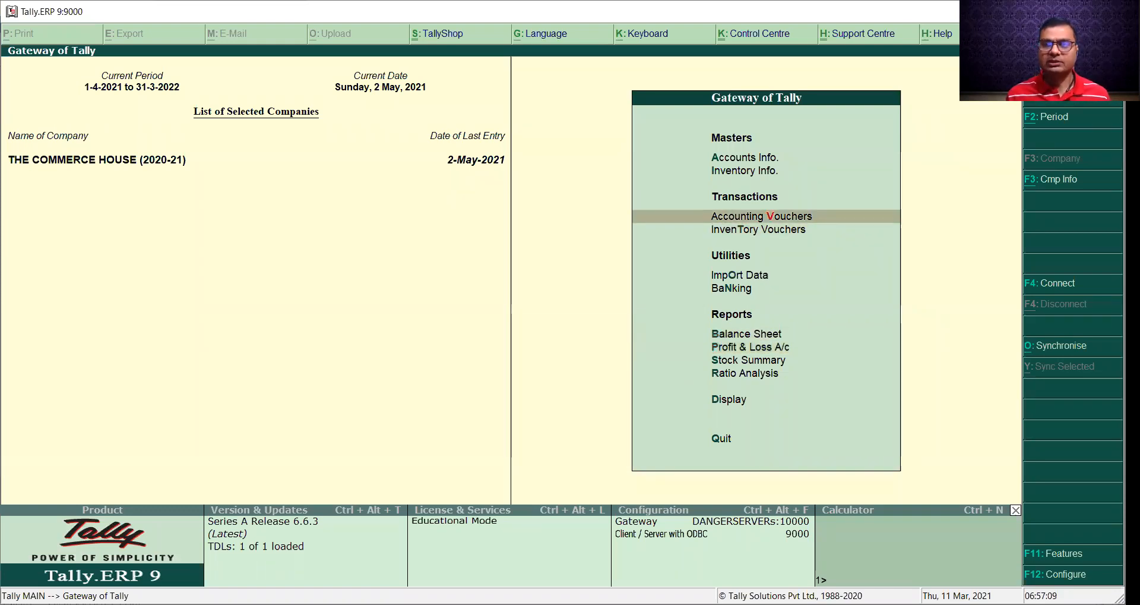
pyautogui.press('Return')
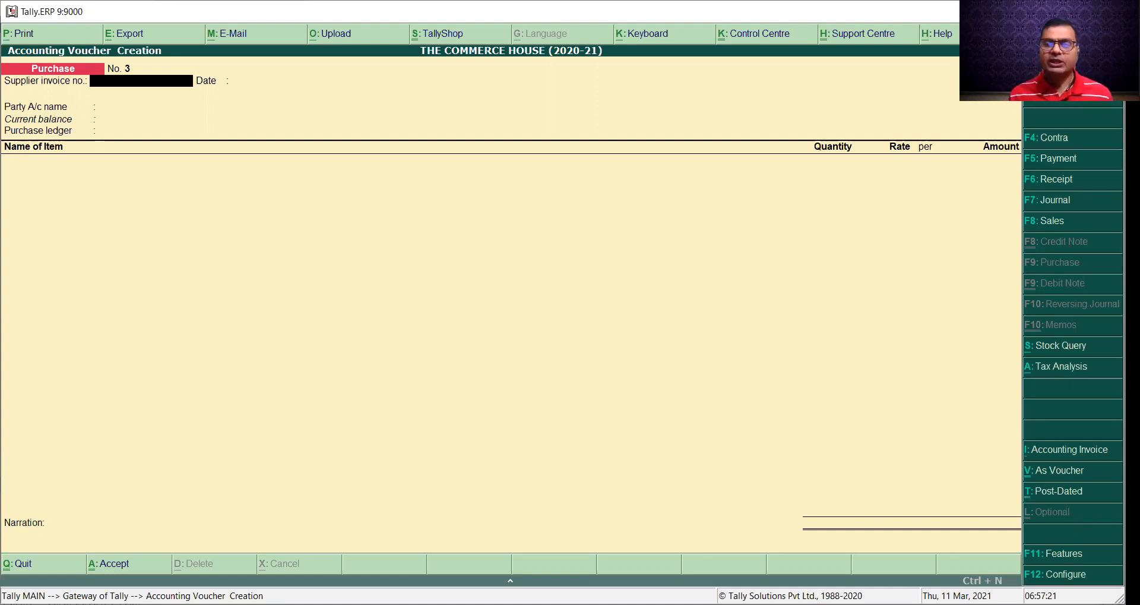
pyautogui.press('Escape')
pyautogui.press('Return')
pyautogui.press('Escape')
pyautogui.press('Escape')
# - Open the Stock Summary report from the Gateway of Tally
pyautogui.press('Down')
pyautogui.press('Down')
pyautogui.press('Down')
pyautogui.press('Down')
pyautogui.press('Down')
pyautogui.press('Down')
pyautogui.press('Down')
pyautogui.press('Down')
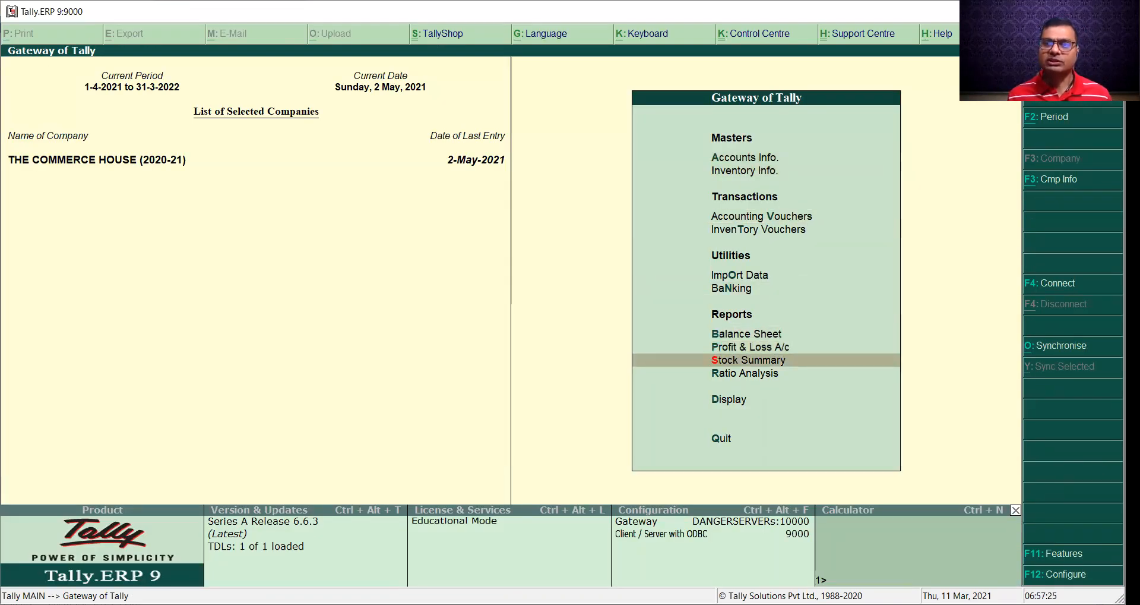
pyautogui.press('Return')
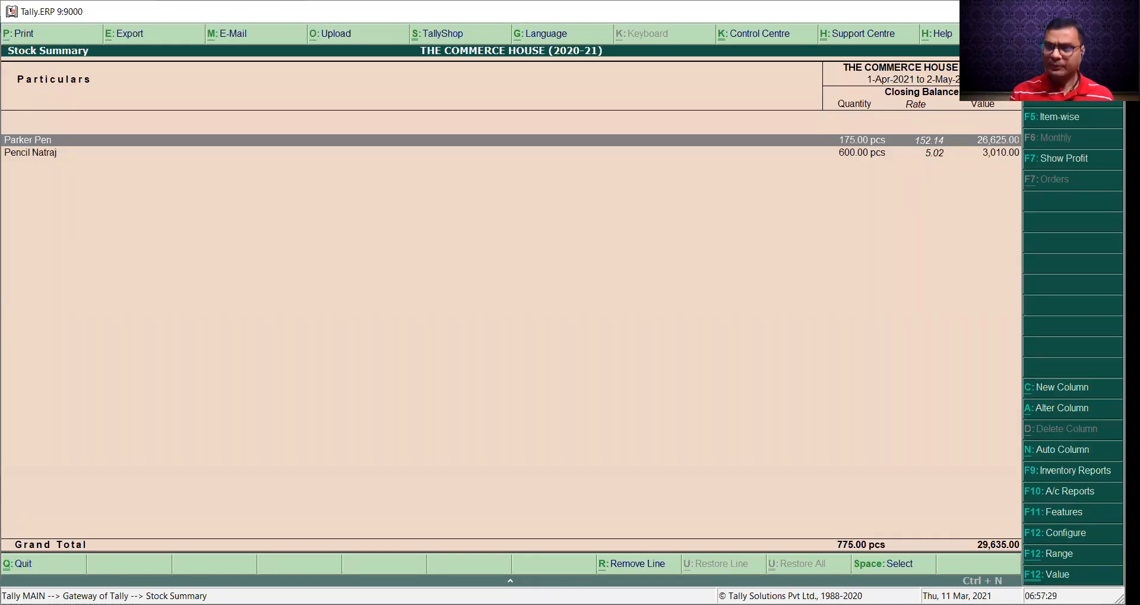
# - Configure the Stock Summary to show opening balance, goods inwards and goods outwards by setting each to Yes
pyautogui.press('F12')
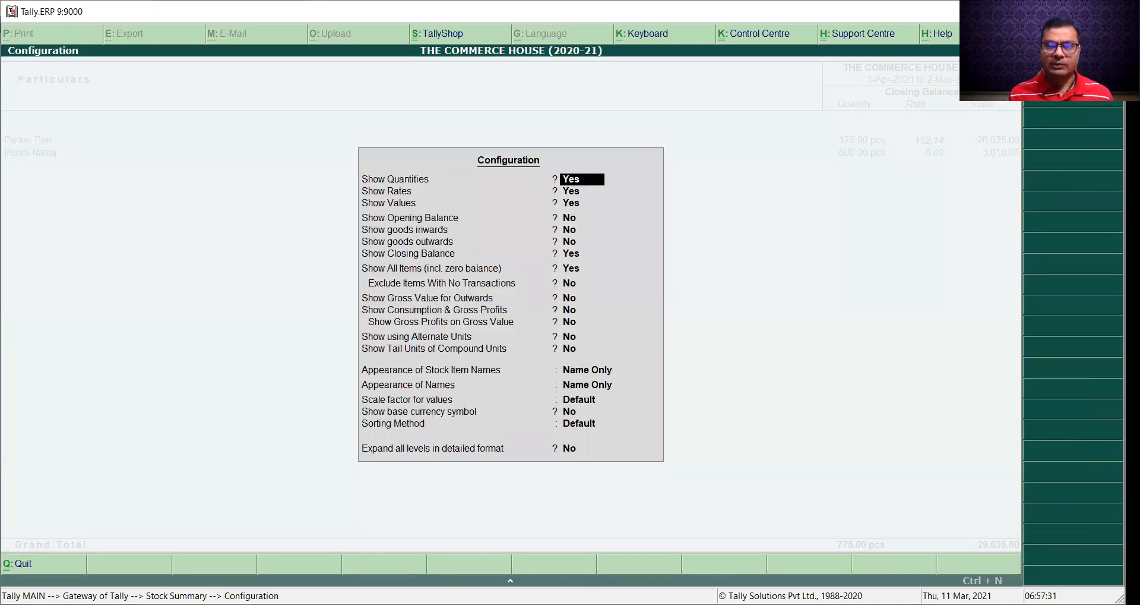
pyautogui.press('Down')
pyautogui.press('Down')
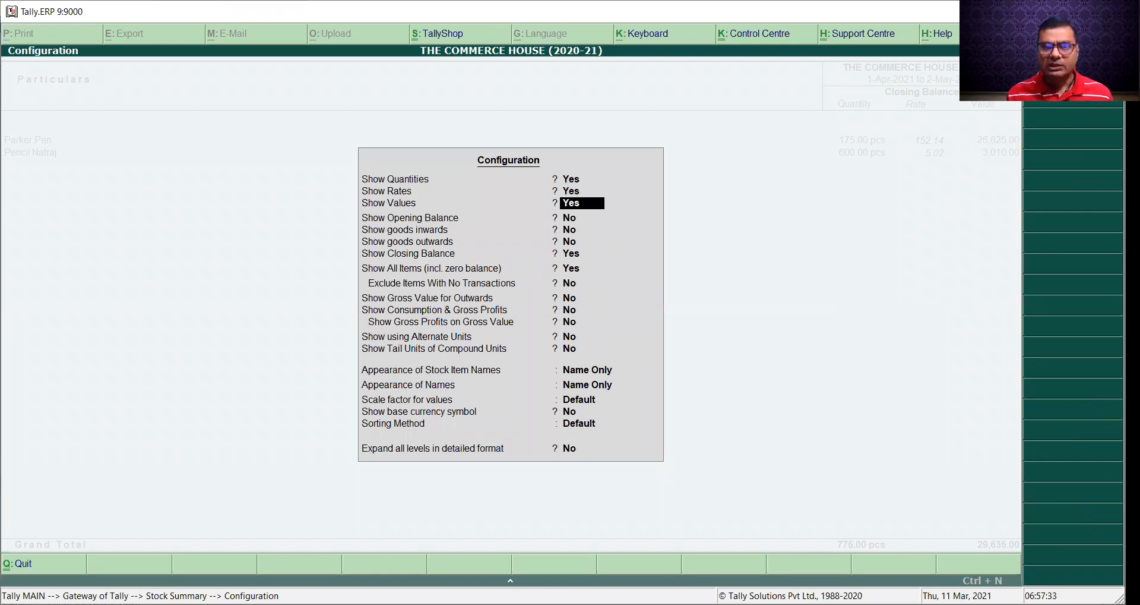
pyautogui.press('Down')
pyautogui.write('y')
pyautogui.press('Return')
pyautogui.write('y')
pyautogui.press('Return')
pyautogui.write('y')
pyautogui.press('Return')
pyautogui.press('Return')
pyautogui.press('Return')
pyautogui.press('Return')
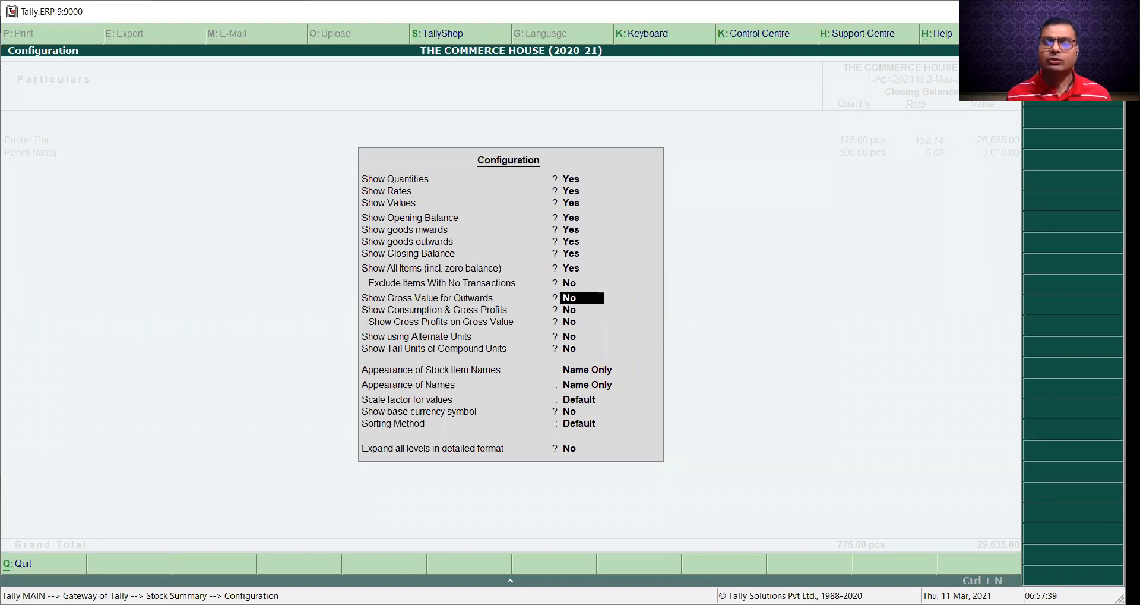
pyautogui.press('Return')
pyautogui.press('Return')
pyautogui.press('Return')
pyautogui.press('Return')
pyautogui.press('Return')
pyautogui.press('Return')
pyautogui.press('Return')
pyautogui.press('Return')
pyautogui.press('Return')
pyautogui.press('Return')
pyautogui.press('Return')
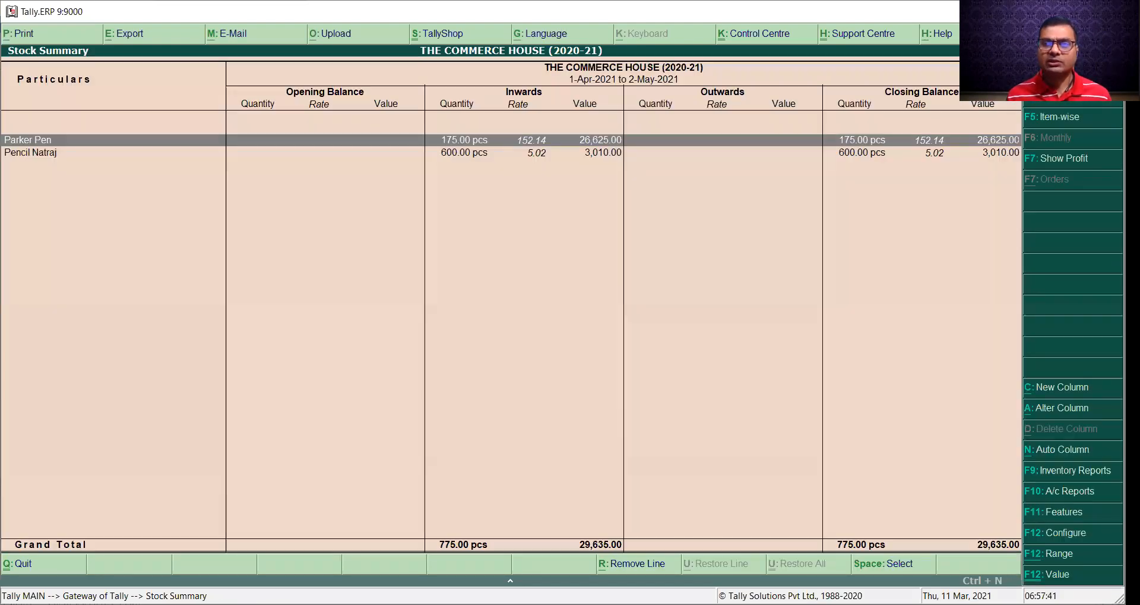
# - Compare the inwards and closing balance figures of Parker Pen and Pencil Natraj in the Stock Summary
pyautogui.press('Down')
pyautogui.press('Up')
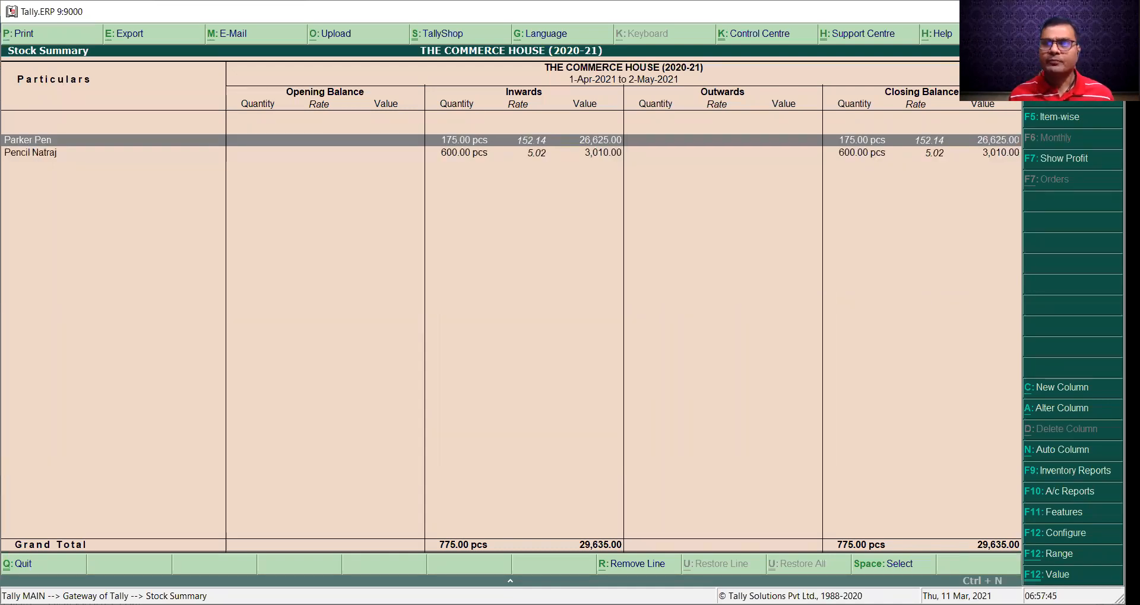
pyautogui.press('Down')
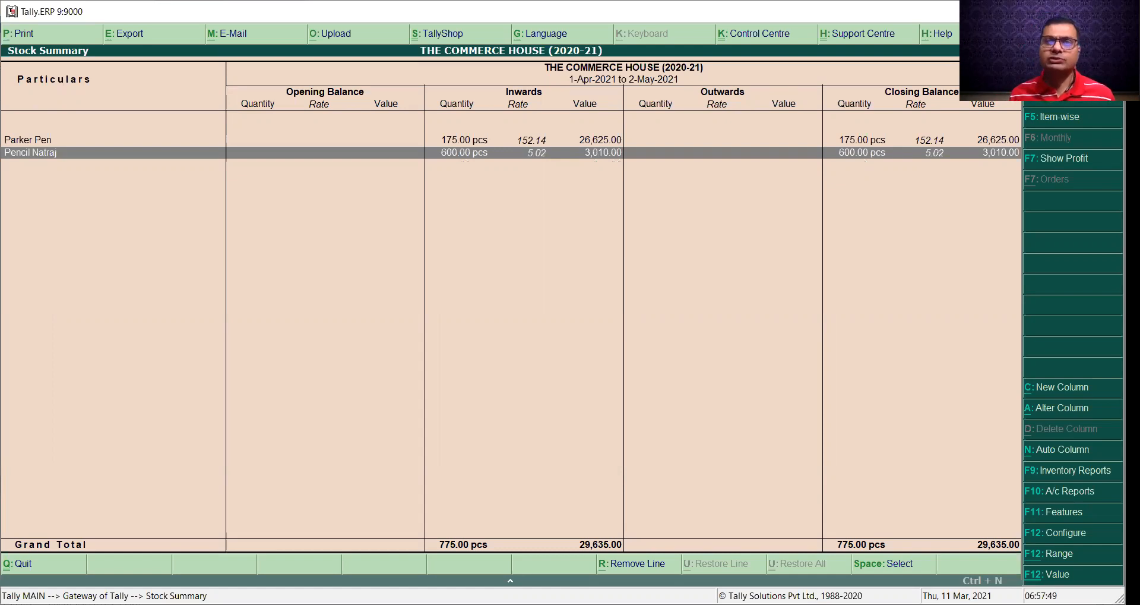
pyautogui.press('Up')
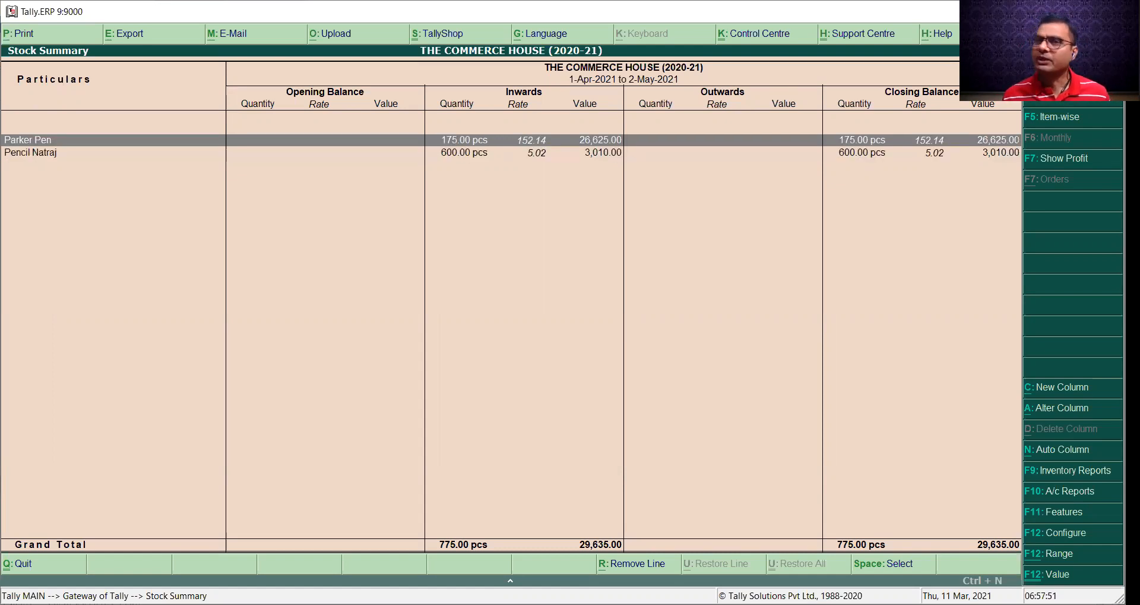
pyautogui.press('Down')
pyautogui.press('Up')
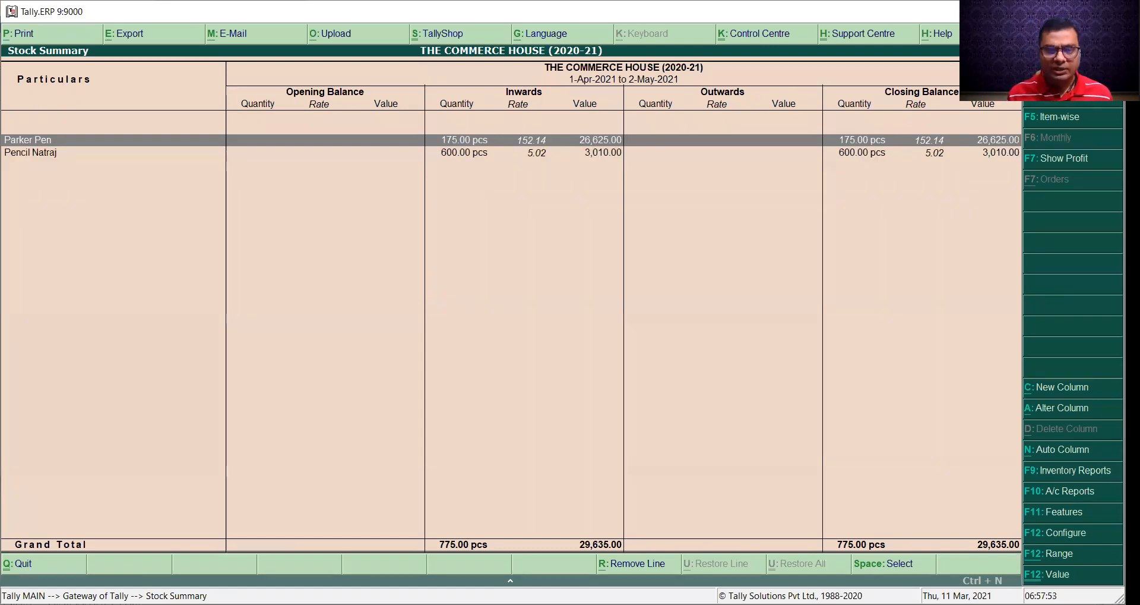
# - Drill down through Parker Pen's May stock vouchers to inspect purchase voucher 1, and return to the Gateway of Tally
pyautogui.press('Return')
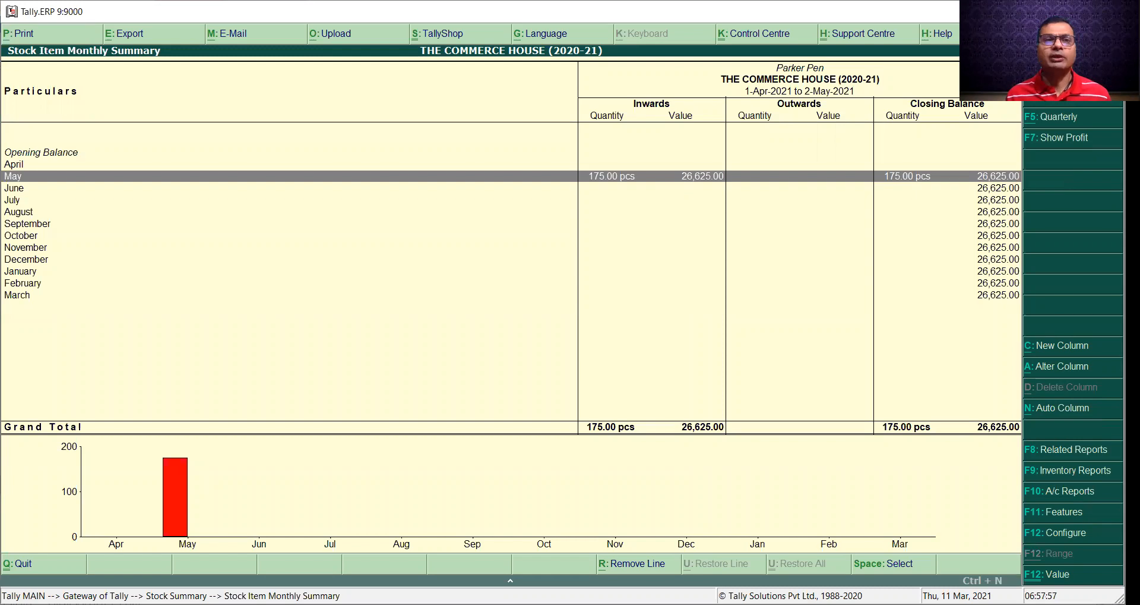
pyautogui.press('Return')
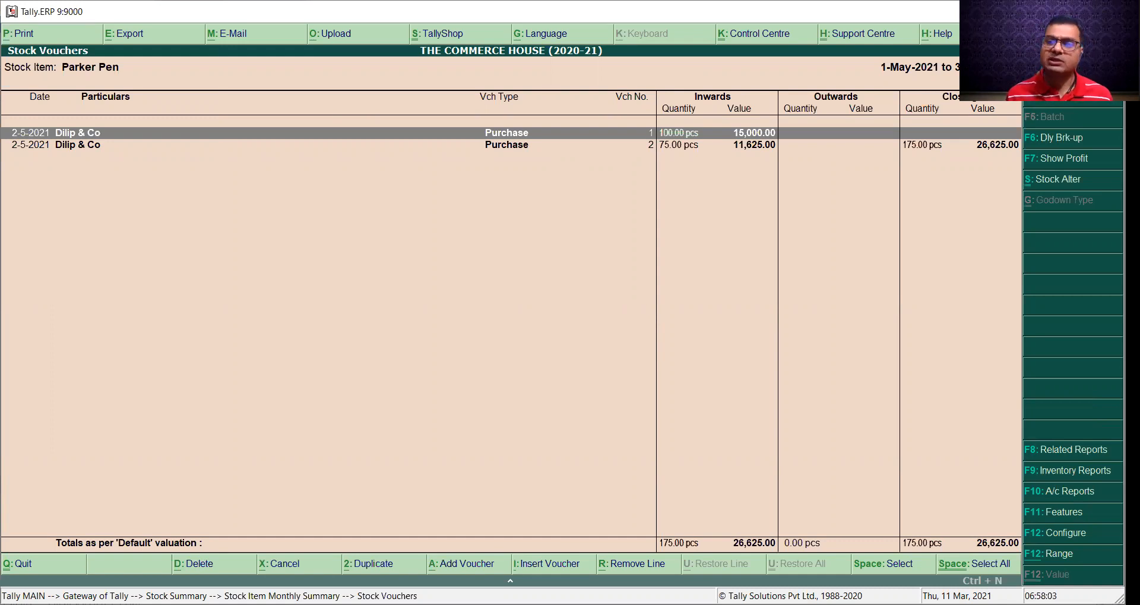
pyautogui.press('Return')
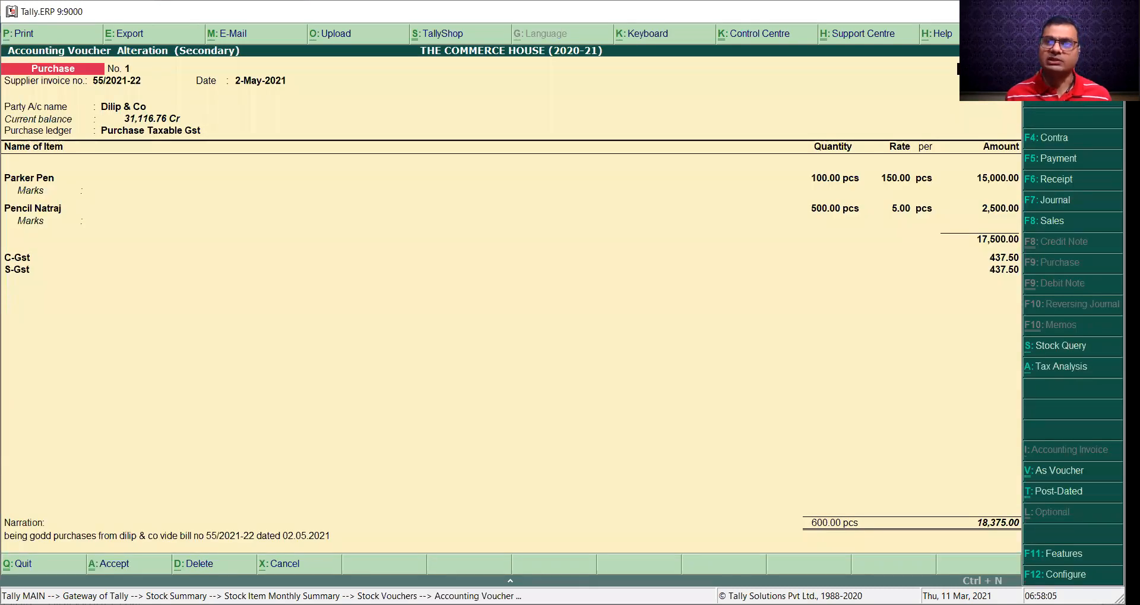
pyautogui.press('Escape')
pyautogui.press('Return')
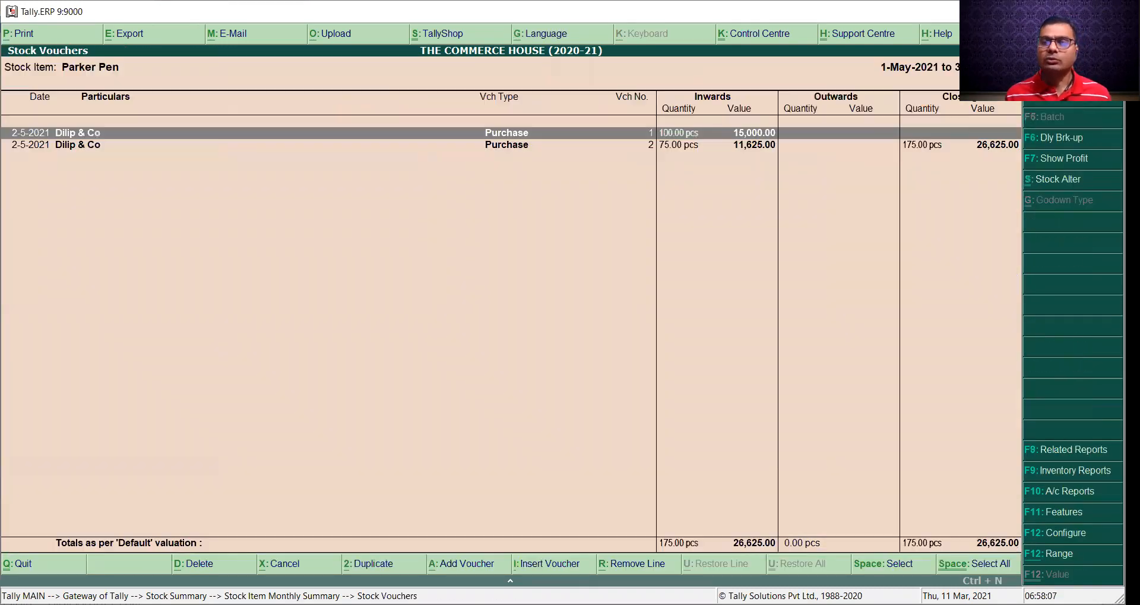
pyautogui.press('Escape')
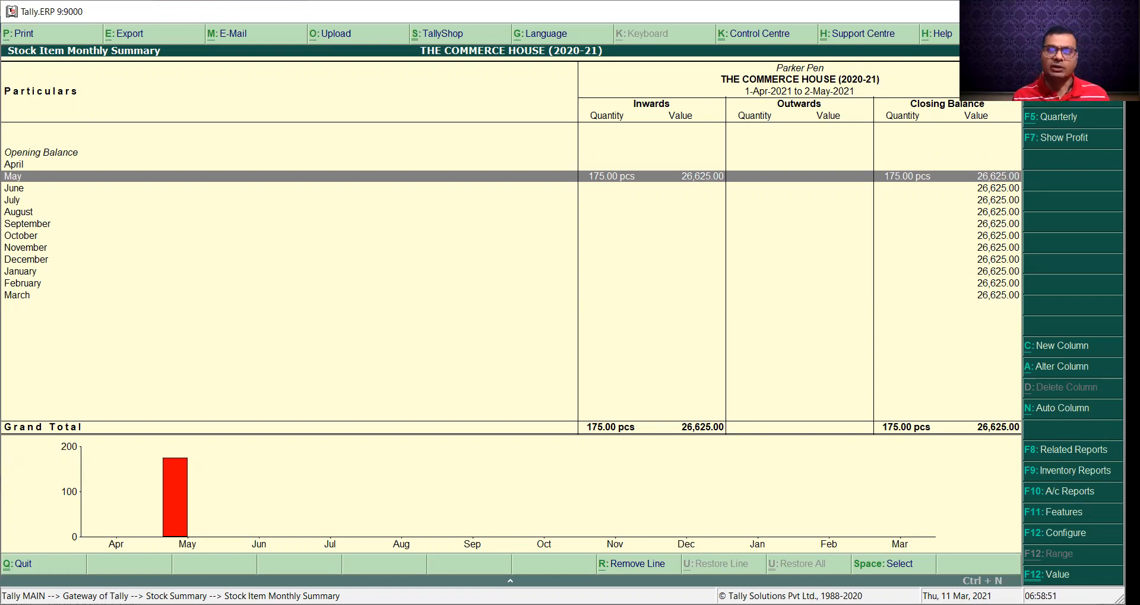
pyautogui.press('Escape')
pyautogui.press('Escape')
pyautogui.press('Escape')
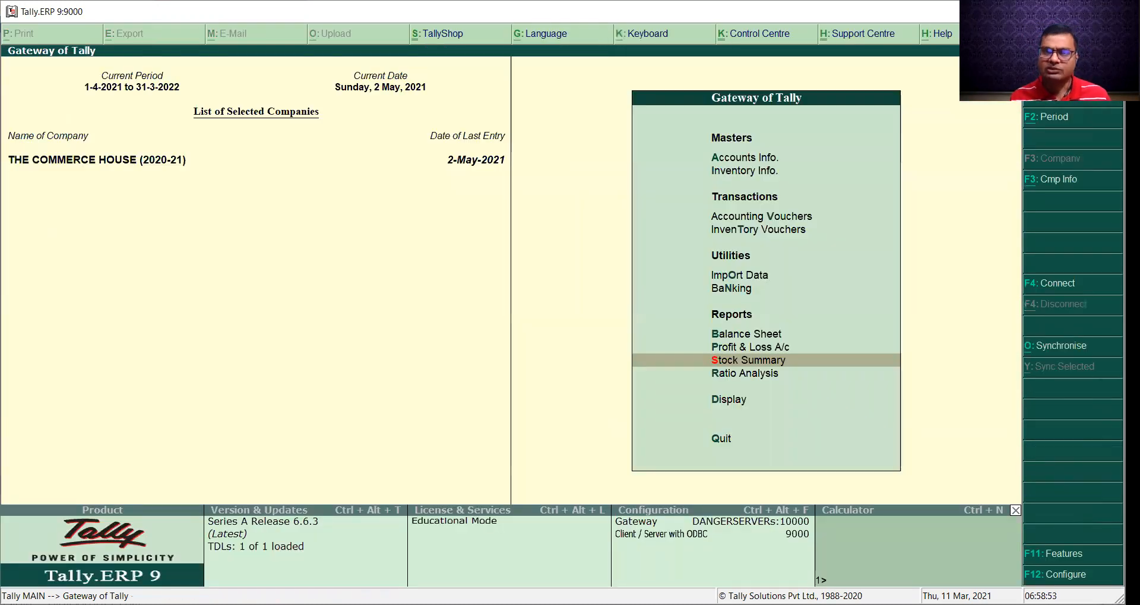
pyautogui.press('n')
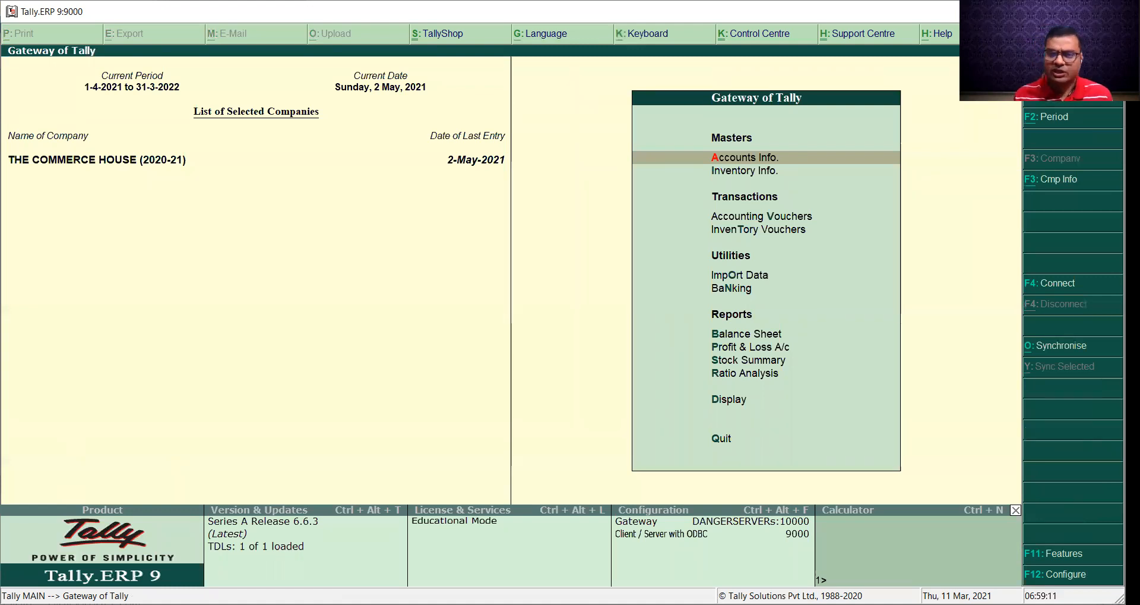
# - Bring up the Account Books choices among the display reports
pyautogui.press('Down')
pyautogui.press('Down')
pyautogui.press('Down')
pyautogui.press('Down')
pyautogui.press('Down')
pyautogui.press('Down')
pyautogui.press('Down')
pyautogui.press('Down')
pyautogui.press('Down')
pyautogui.press('Down')
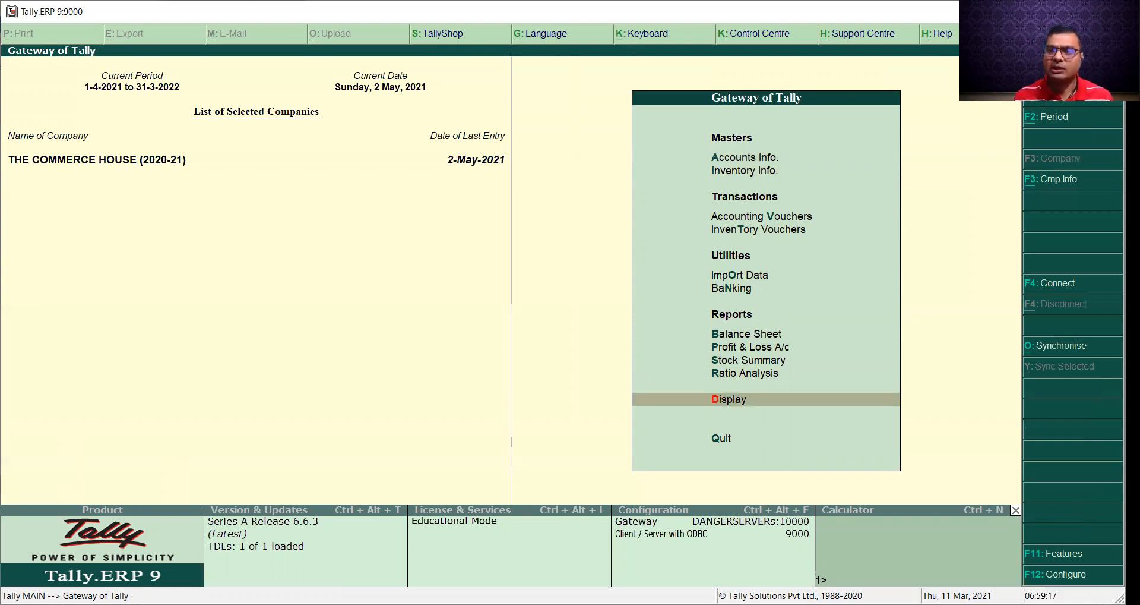
pyautogui.press('Return')
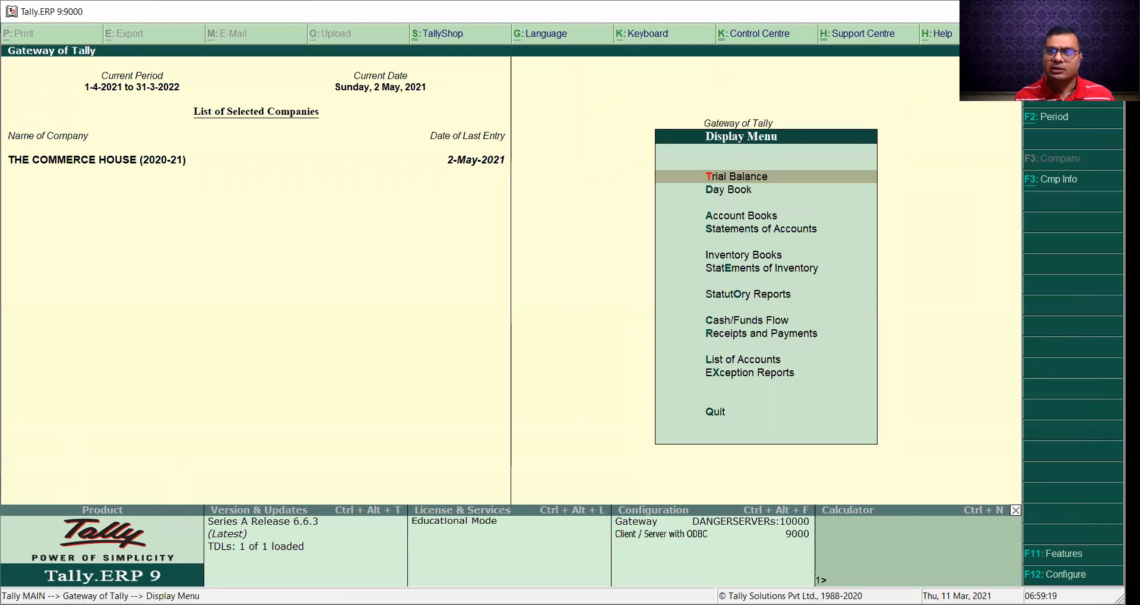
pyautogui.press('Down')
pyautogui.press('Down')
pyautogui.press('Return')
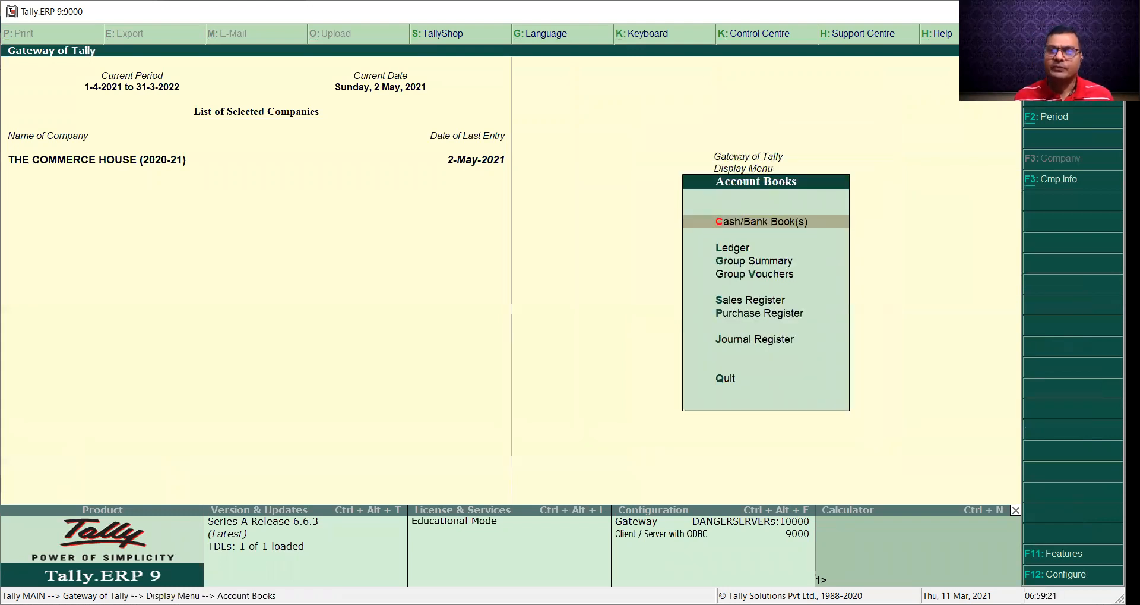
# - Open the ledger vouchers of Dilip & Co
pyautogui.press('Down')
pyautogui.press('Return')
pyautogui.press('Down')
pyautogui.press('Down')
pyautogui.press('Down')
pyautogui.press('Down')
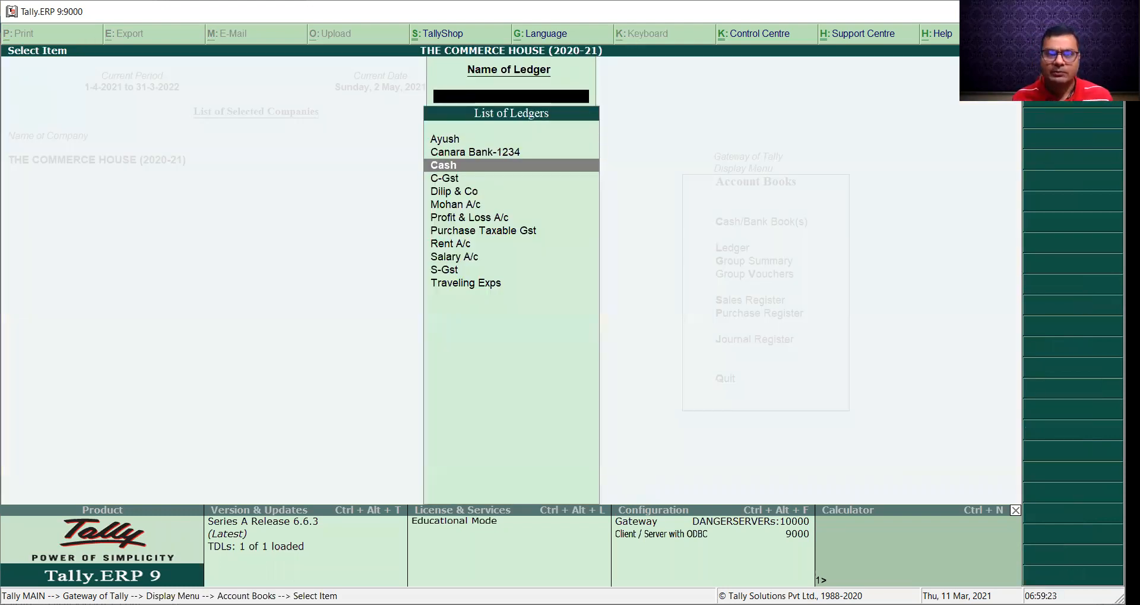
pyautogui.press('Return')
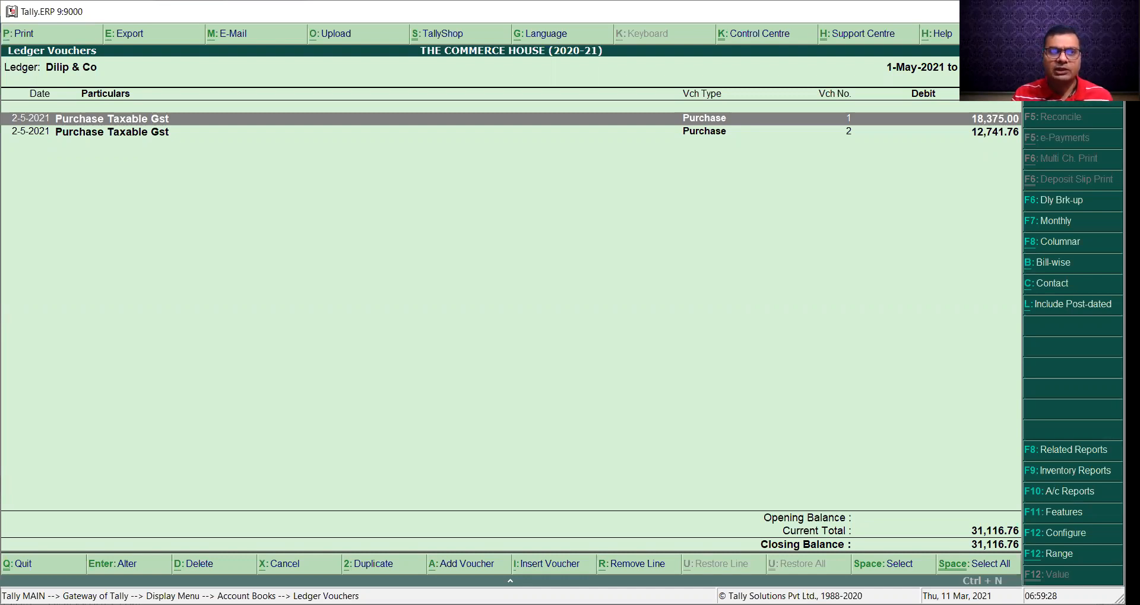
# - View an enlarged print preview of the Dilip & Co ledger account, and return to the Gateway of Tally
pyautogui.click(25, 37)
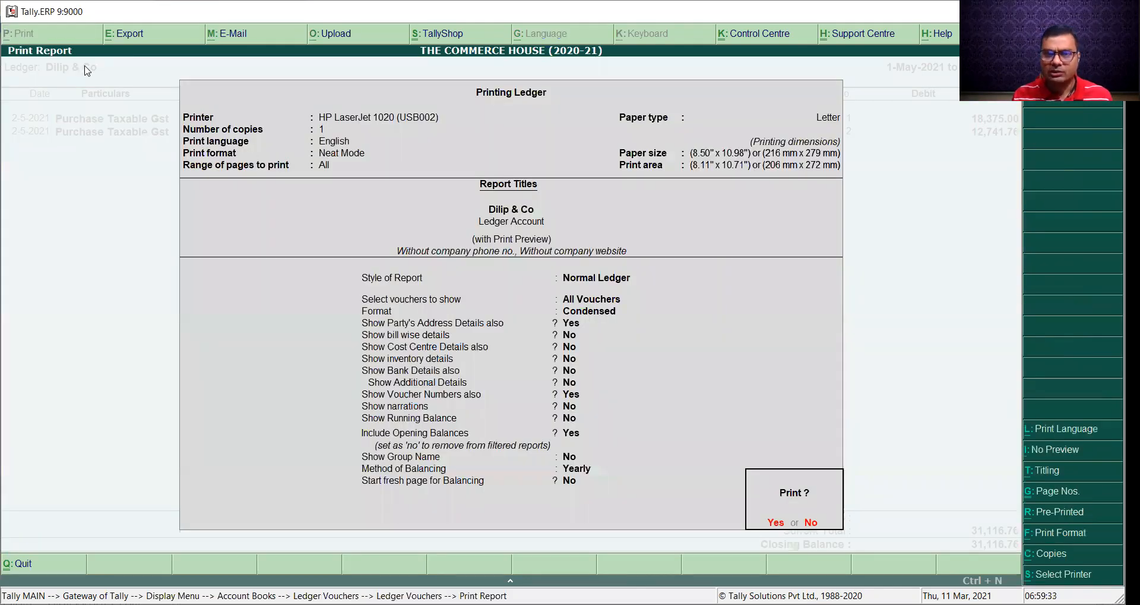
pyautogui.press('Return')
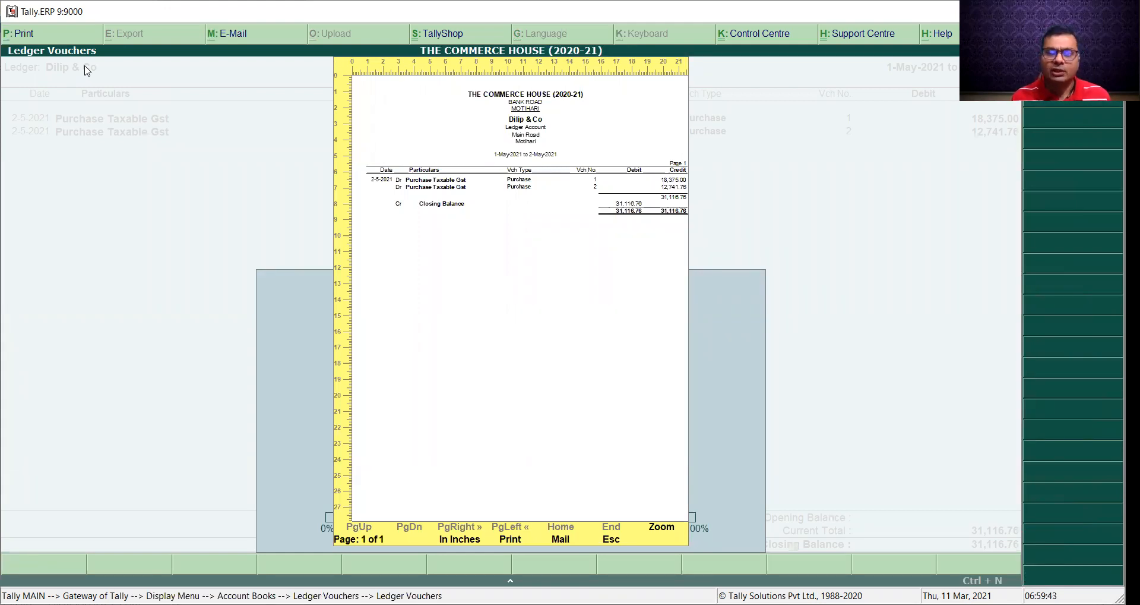
pyautogui.click(661, 528)
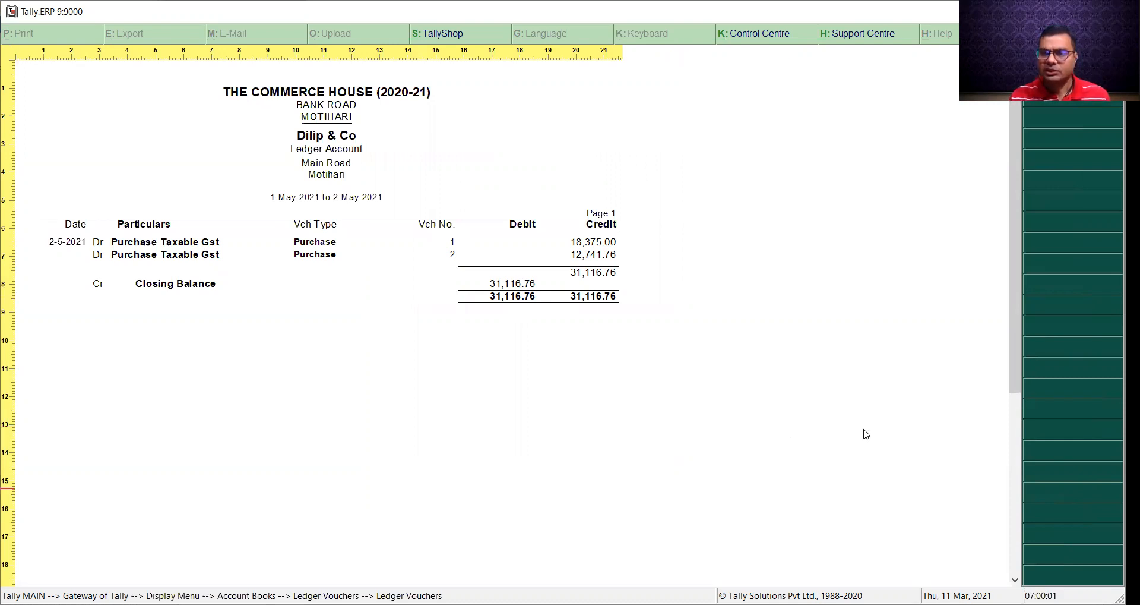
pyautogui.press('Escape')
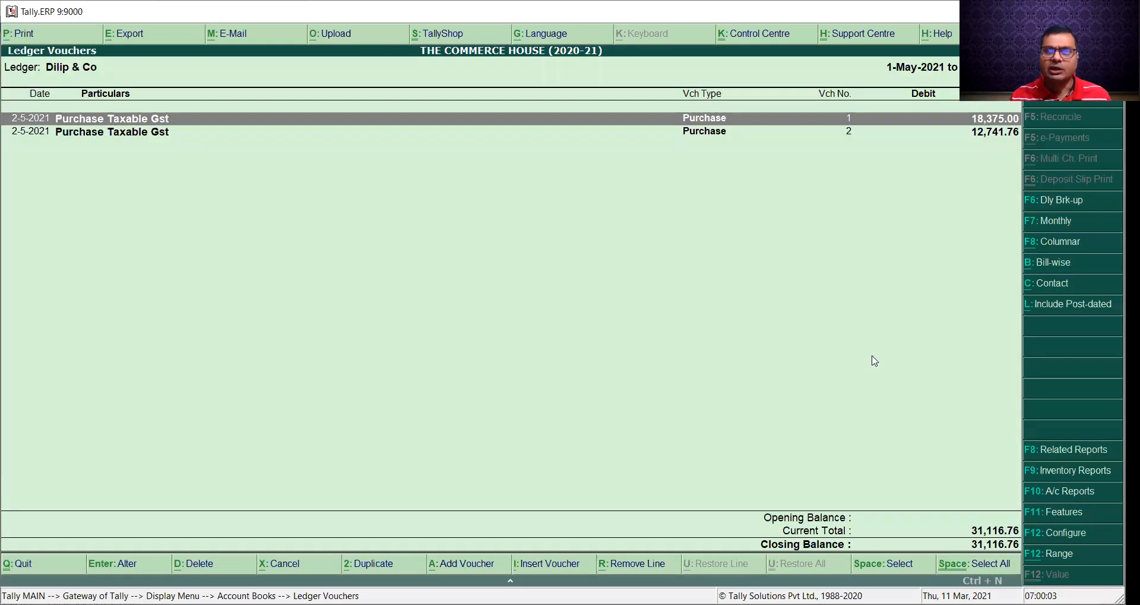
pyautogui.press('Escape')
pyautogui.press('Escape')
pyautogui.press('Escape')
pyautogui.press('Escape')
pyautogui.press('Escape')
pyautogui.press('Escape')
pyautogui.press('n')
# - Start a payment voucher and choose the Canara Bank ledger as the paying account
pyautogui.press('Down')
pyautogui.press('Down')
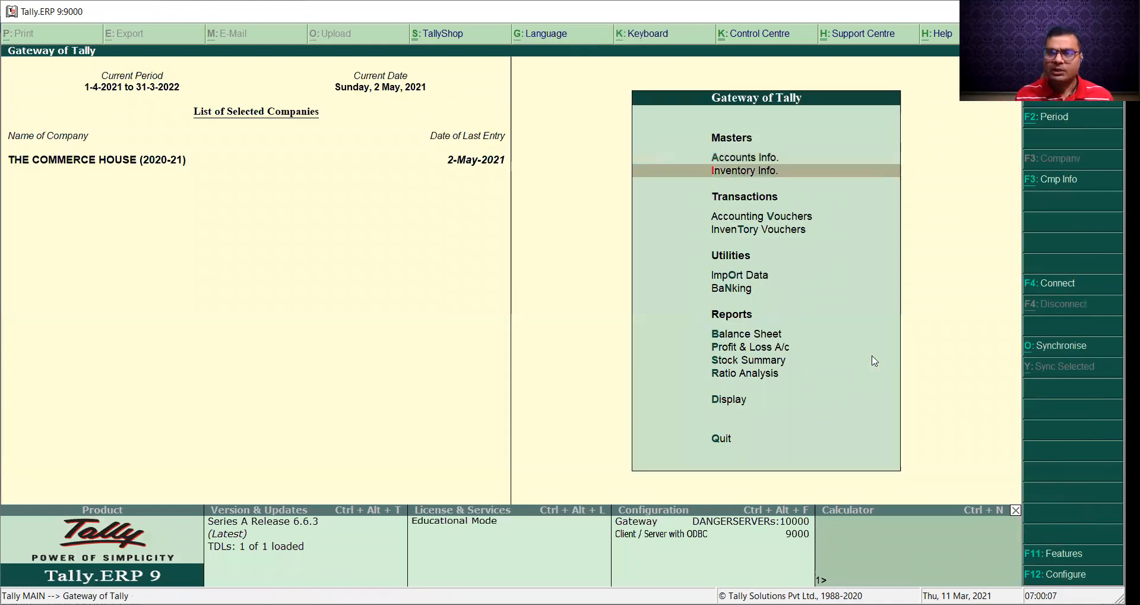
pyautogui.press('Return')
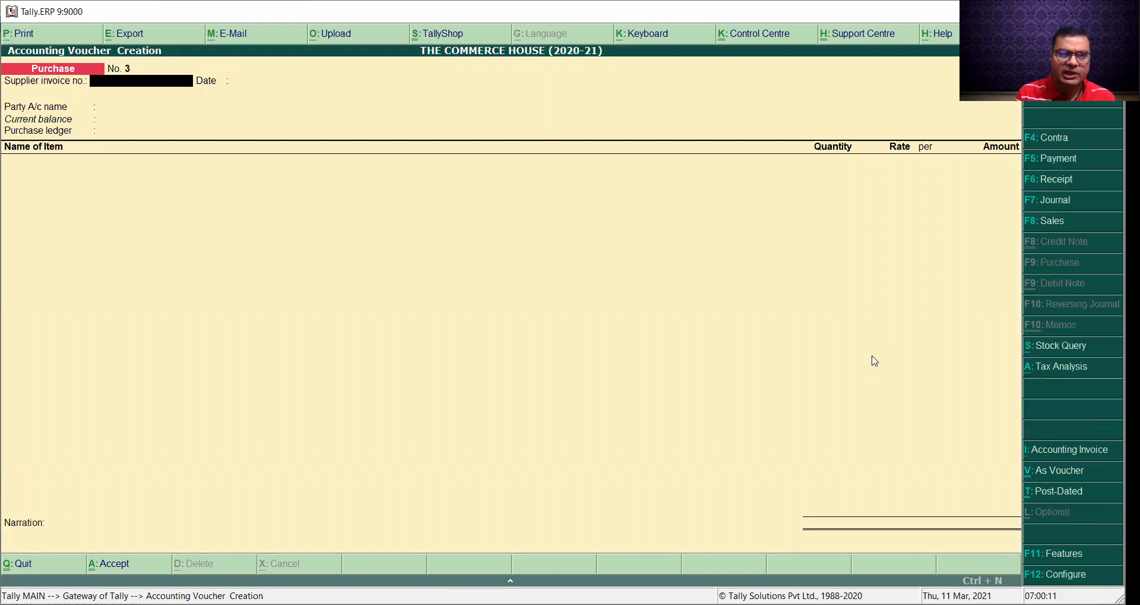
pyautogui.press('F5')
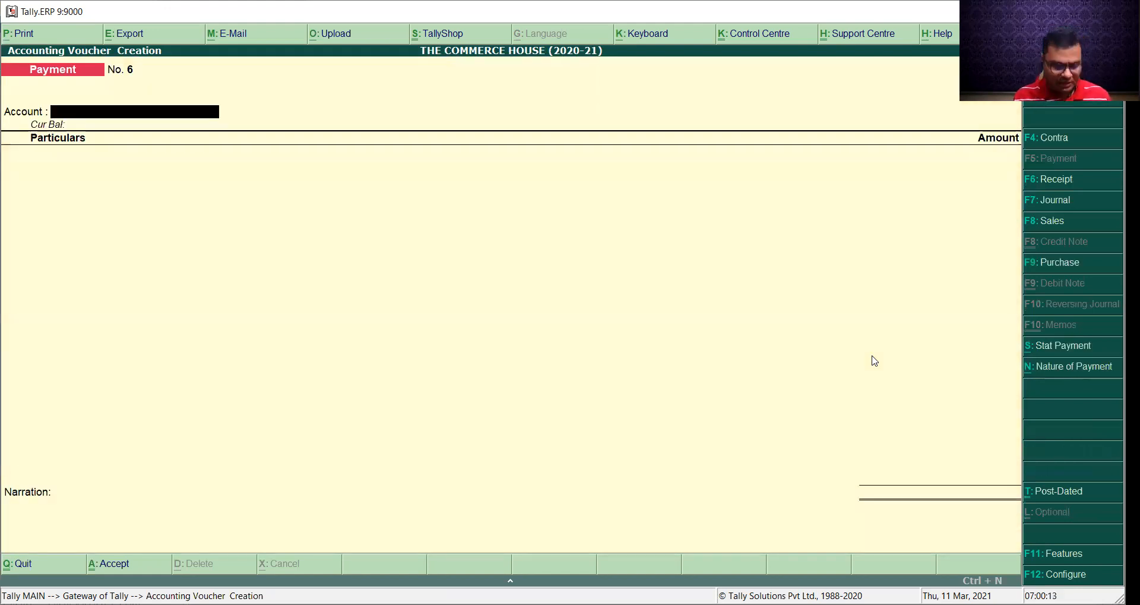
pyautogui.write('c')
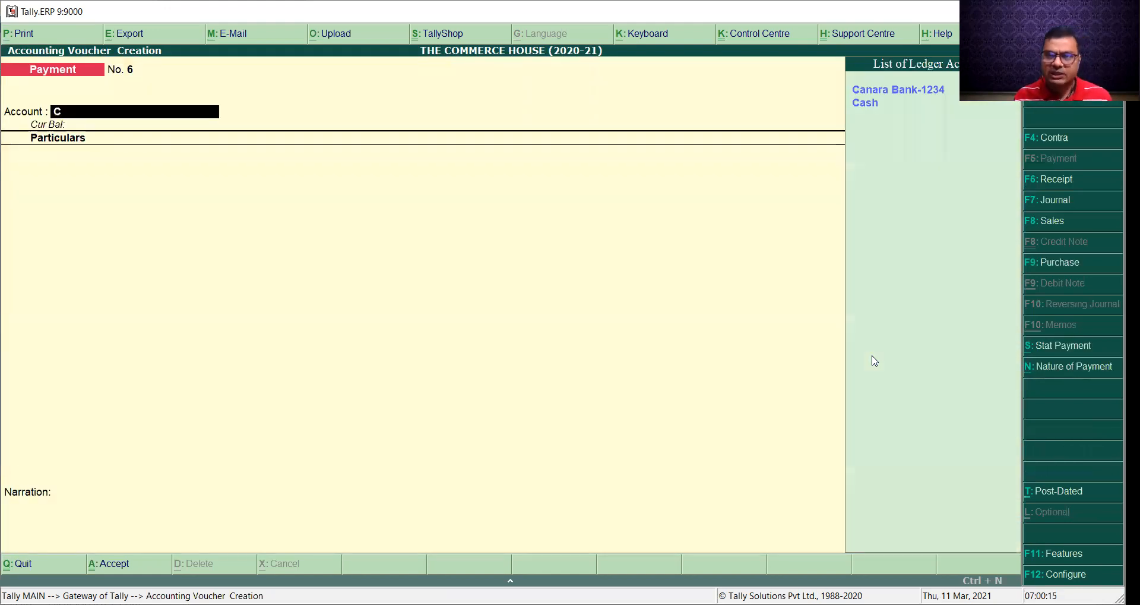
pyautogui.press('Return')
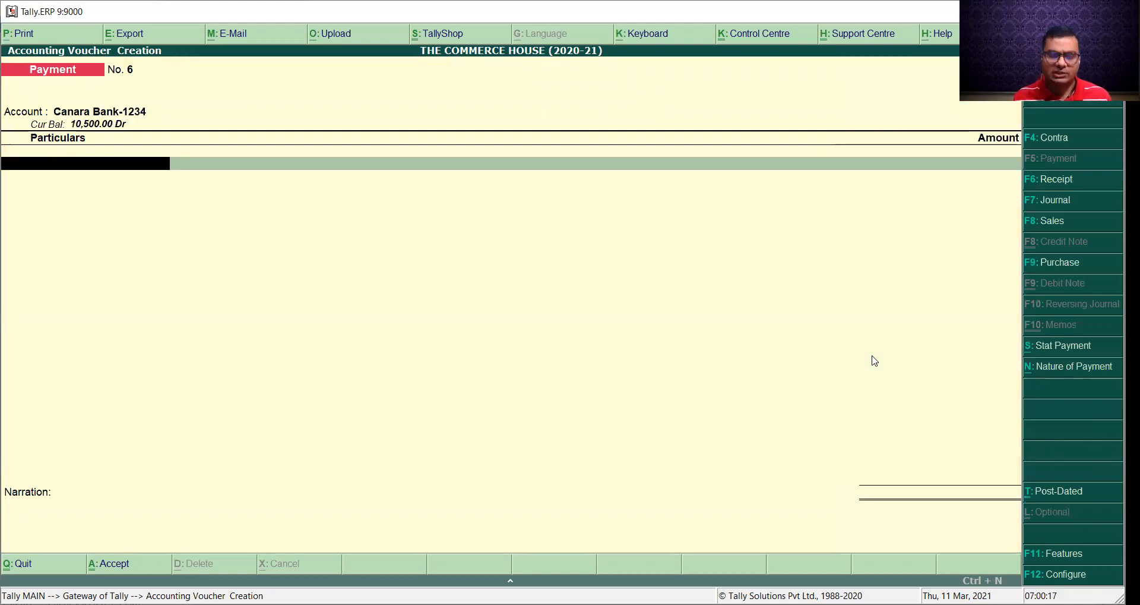
# - Choose Dilip & Co as the party being paid in the payment voucher
pyautogui.write('D')
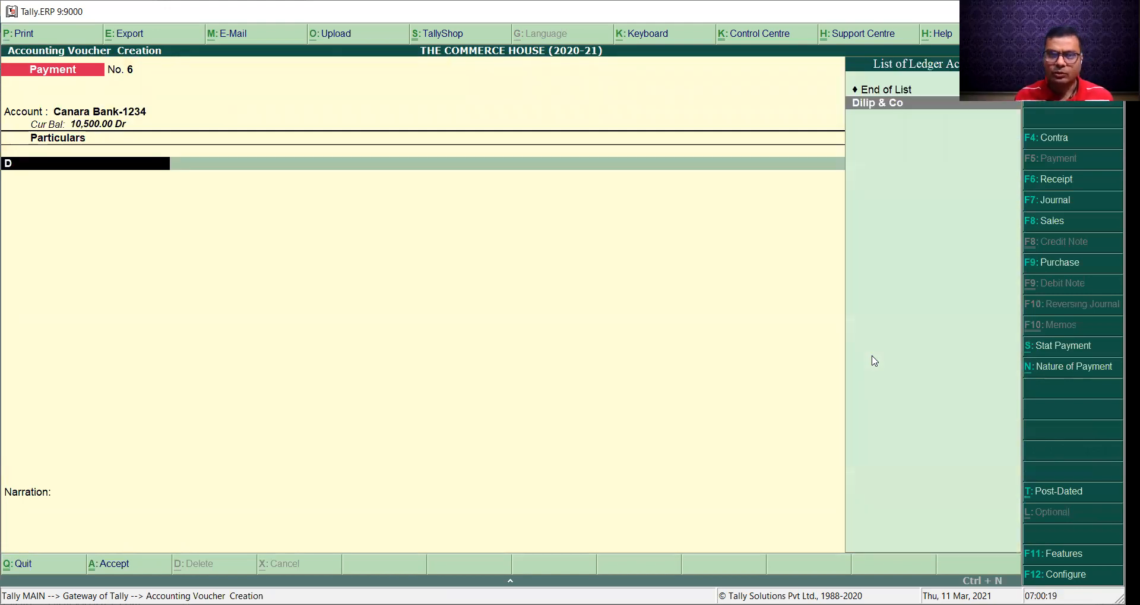
pyautogui.press('Return')
pyautogui.write('18,775')
pyautogui.press('Return')
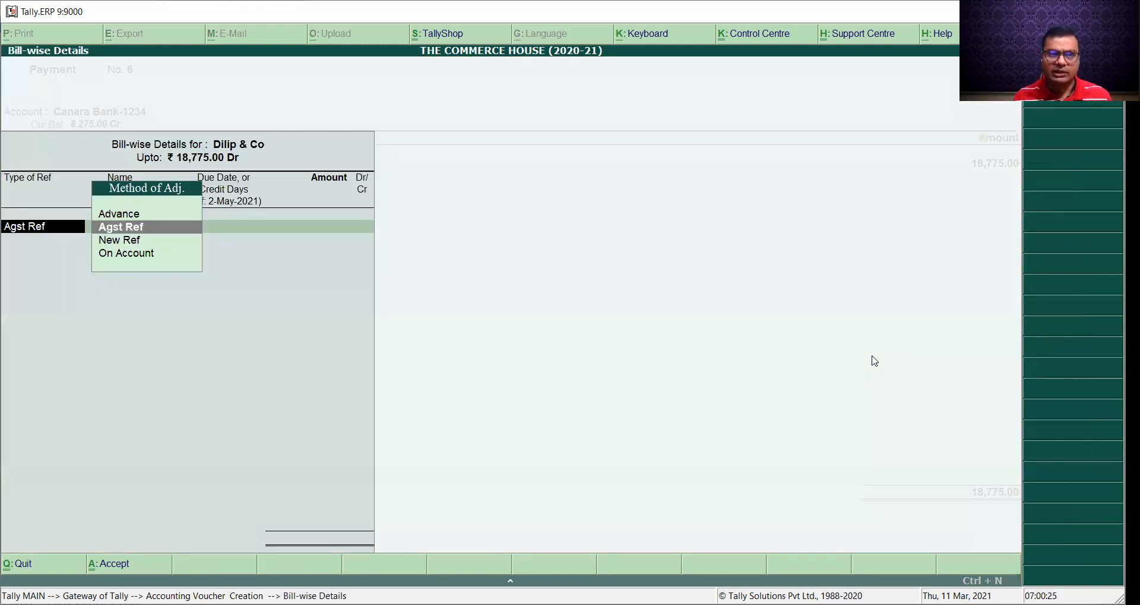
pyautogui.press('Return')
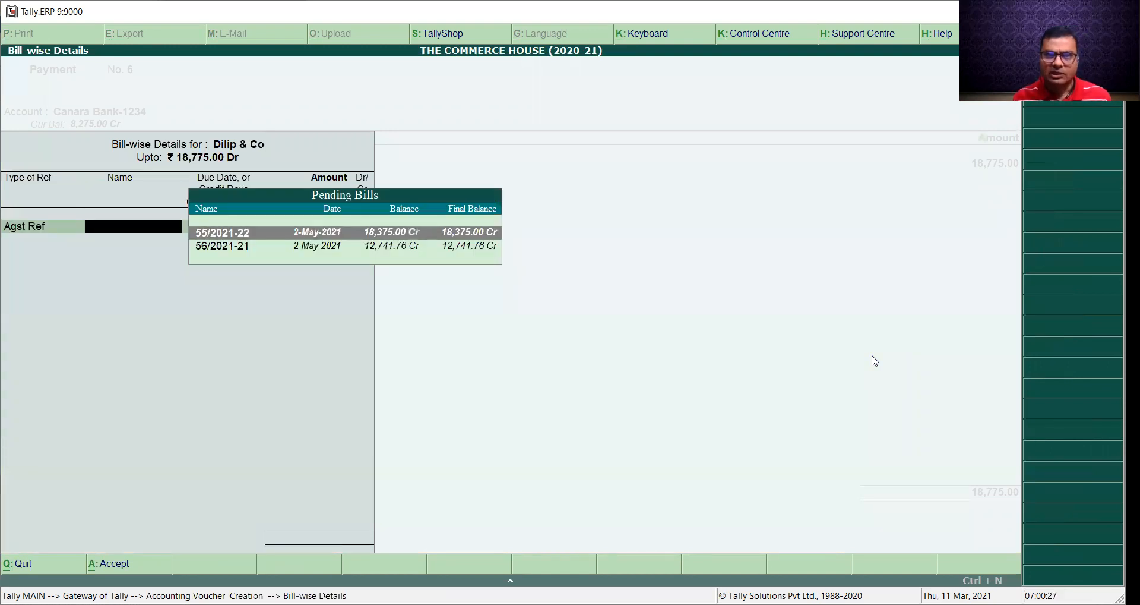
pyautogui.press('Escape')
pyautogui.press('Escape')
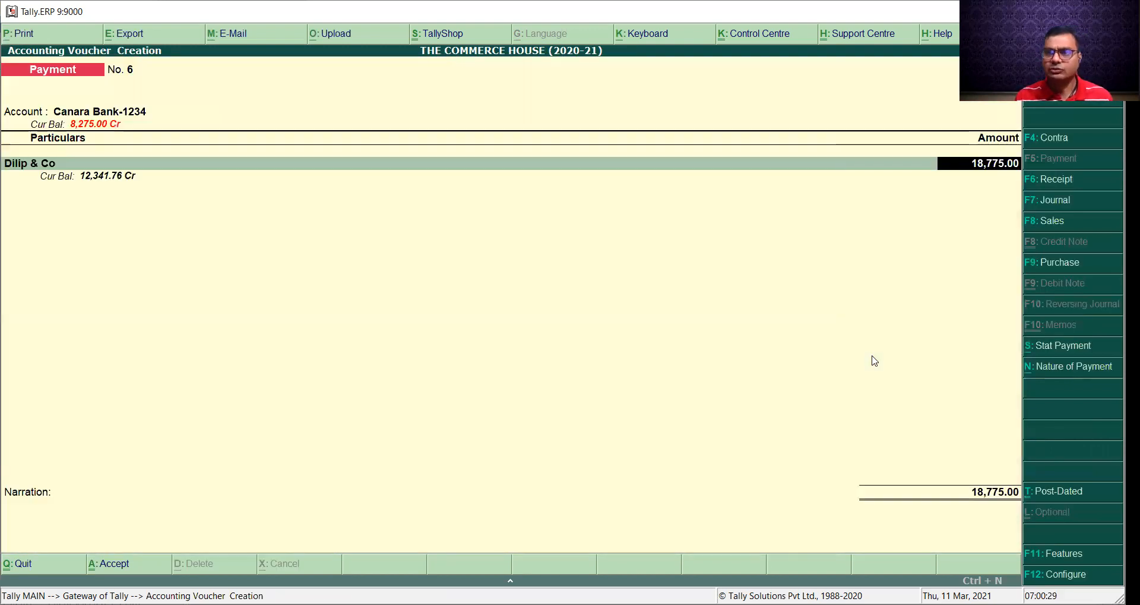
# - Set the payment to Dilip & Co to 18,375 and allocate it in full against pending bill 55/2021-22
pyautogui.write('18,375')
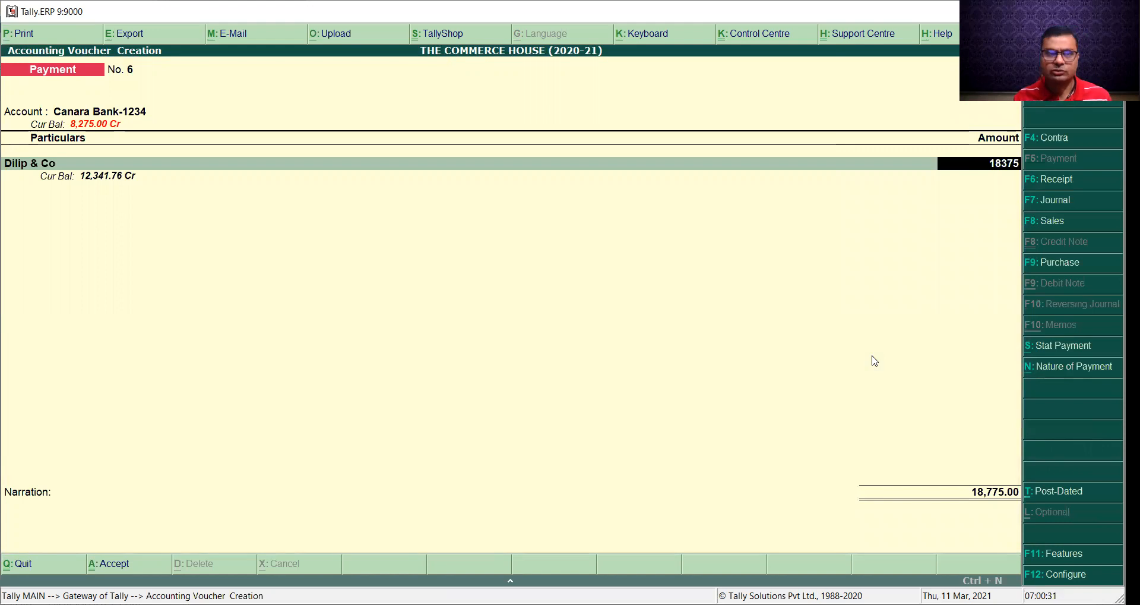
pyautogui.press('Return')
pyautogui.press('Return')
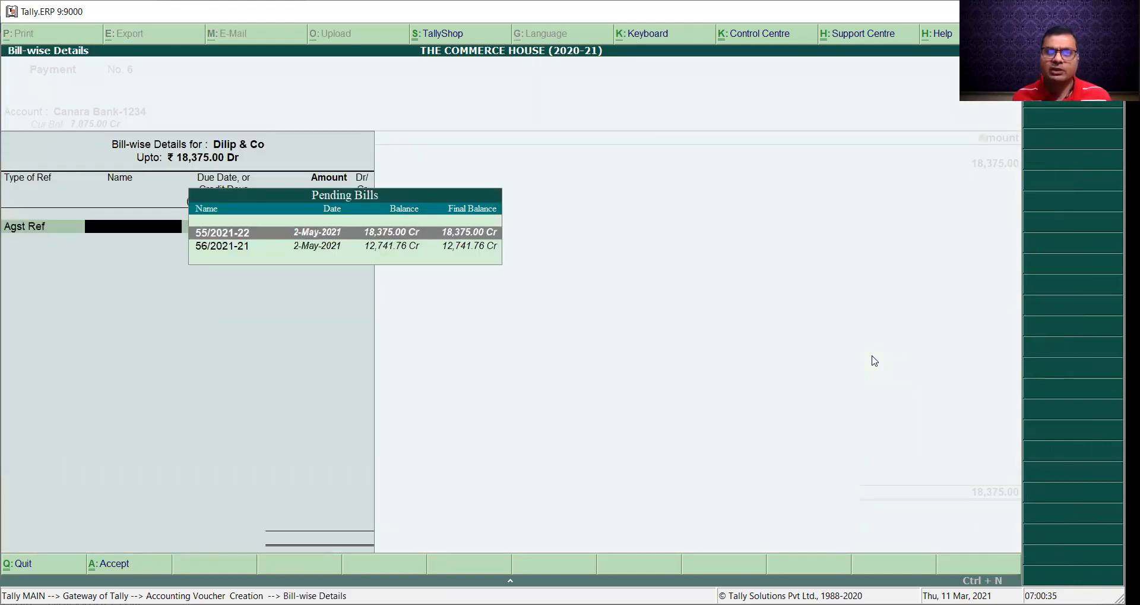
pyautogui.press('Return')
pyautogui.press('Return')
pyautogui.press('Return')
pyautogui.press('Return')
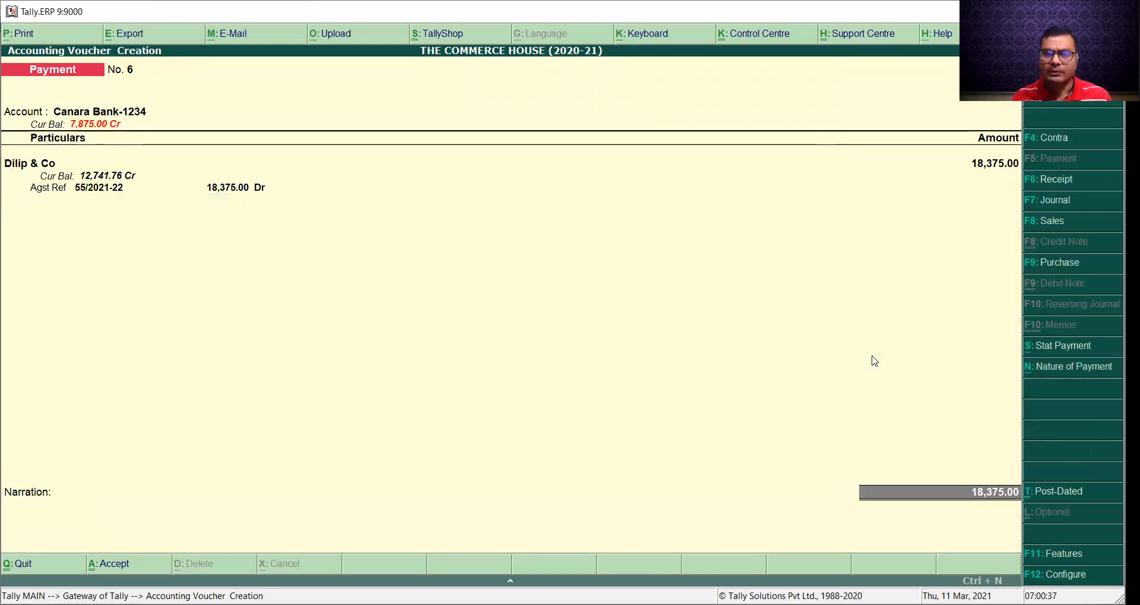
# - Complete the bank allocation for the Canara Bank payment with instrument number 123456
pyautogui.press('Return')
pyautogui.press('Return')
pyautogui.press('Return')
pyautogui.write('123456')
pyautogui.press('Return')
pyautogui.press('Return')
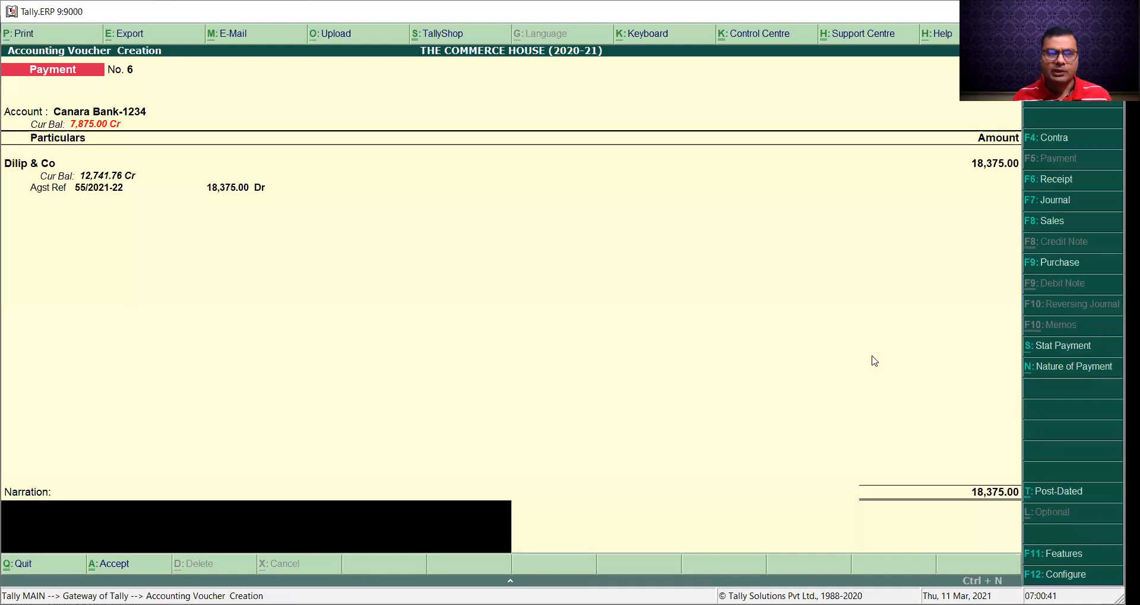
# - Save the payment voucher without a narration and return to the Gateway of Tally
pyautogui.press('Return')
pyautogui.press('Return')
pyautogui.press('Escape')
pyautogui.press('Return')
pyautogui.press('Escape')
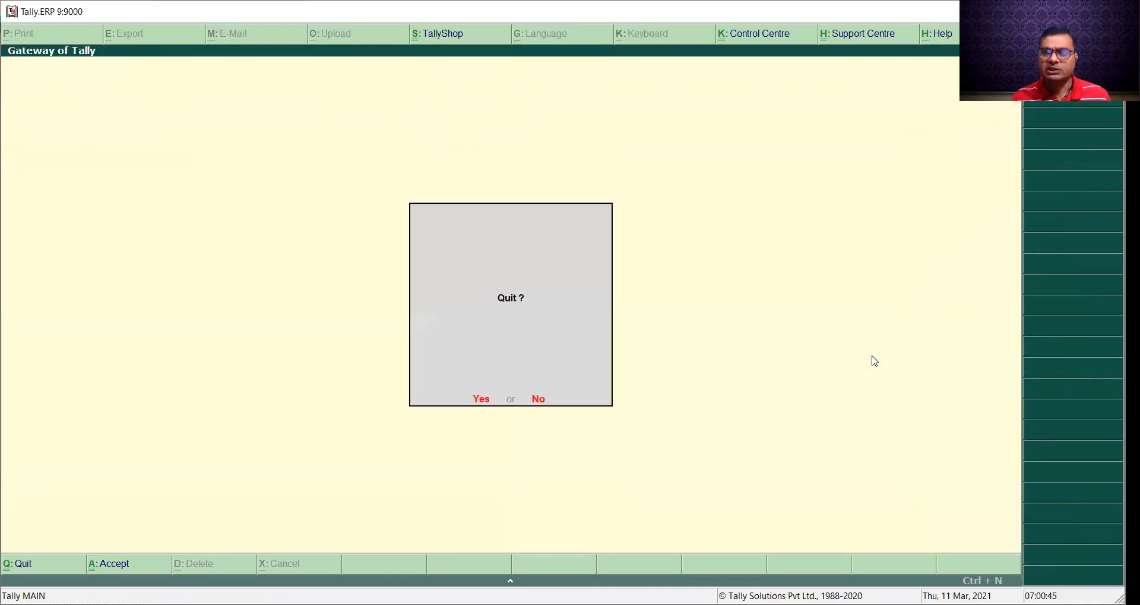
pyautogui.press('Escape')
# - Go to the Account Books choices within the display reports
pyautogui.press('Down')
pyautogui.press('Down')
pyautogui.press('Down')
pyautogui.press('Down')
pyautogui.press('Down')
pyautogui.press('Down')
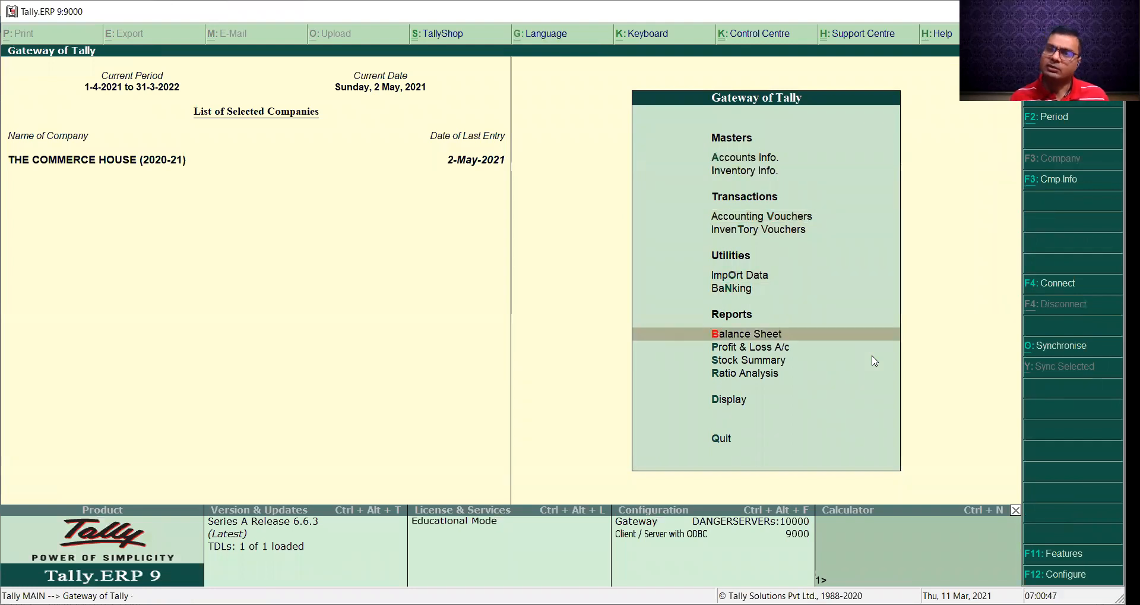
pyautogui.press('Down')
pyautogui.press('Down')
pyautogui.press('Down')
pyautogui.press('Down')
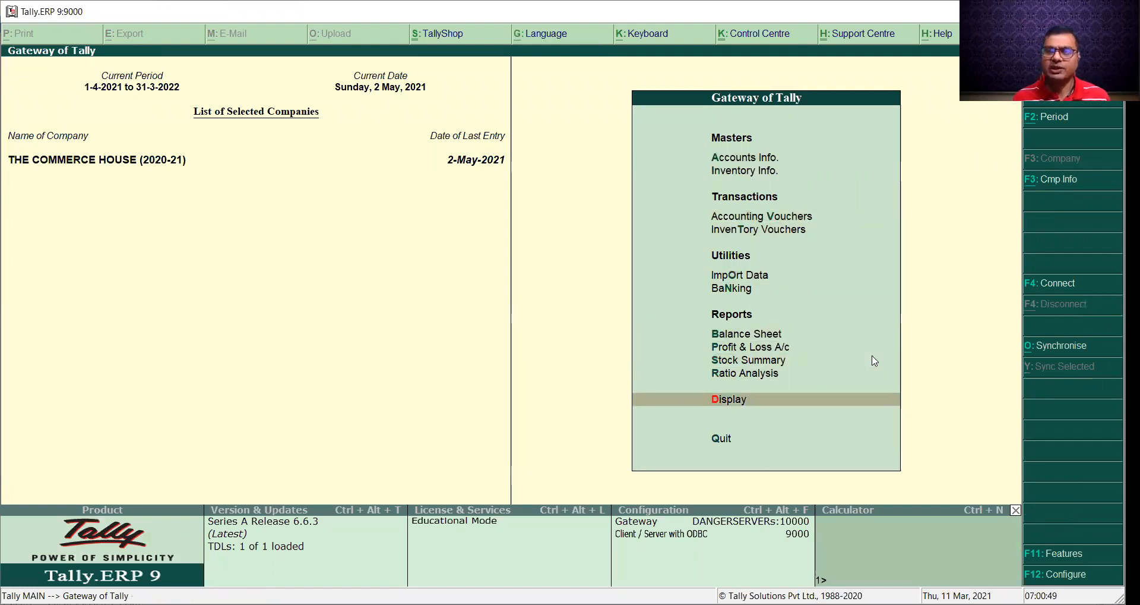
pyautogui.press('Return')
pyautogui.press('Down')
pyautogui.press('Down')
pyautogui.press('Return')
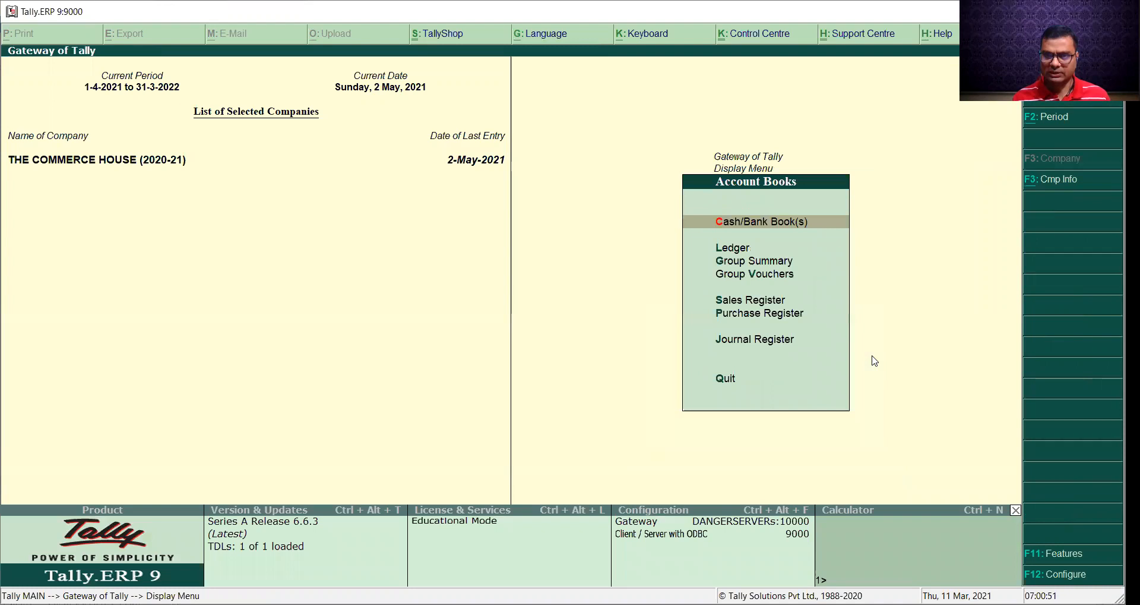
# - Open the Dilip & Co ledger vouchers to check the payment entry
pyautogui.press('Down')
pyautogui.press('Return')
pyautogui.press('Down')
pyautogui.press('Down')
pyautogui.press('Down')
pyautogui.press('Down')
pyautogui.press('Down')
pyautogui.press('Down')
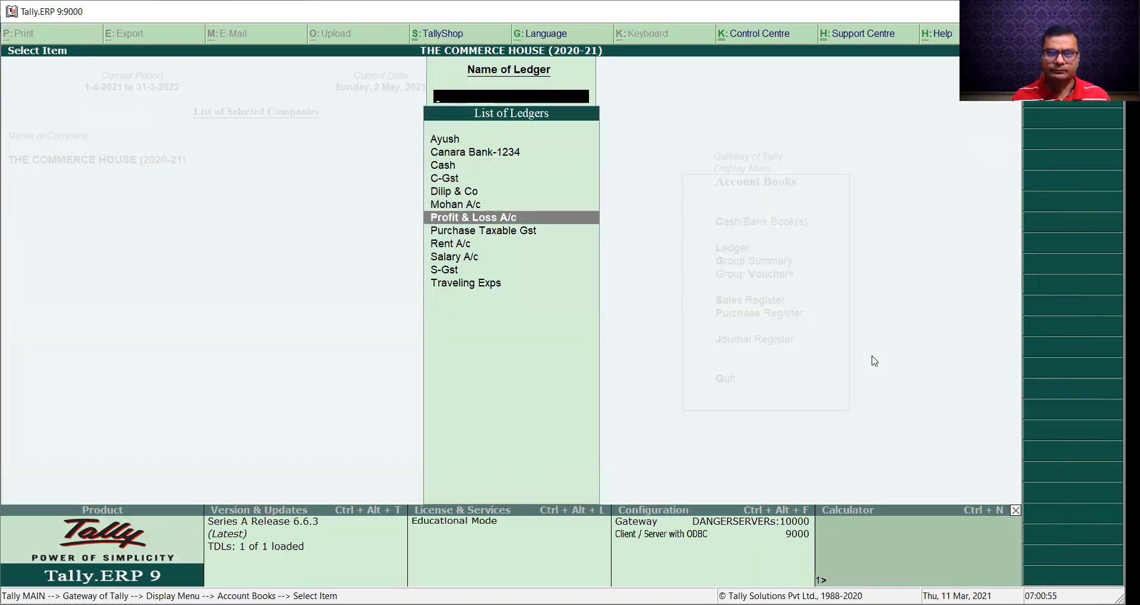
pyautogui.press('Up')
pyautogui.press('Up')
pyautogui.press('Return')
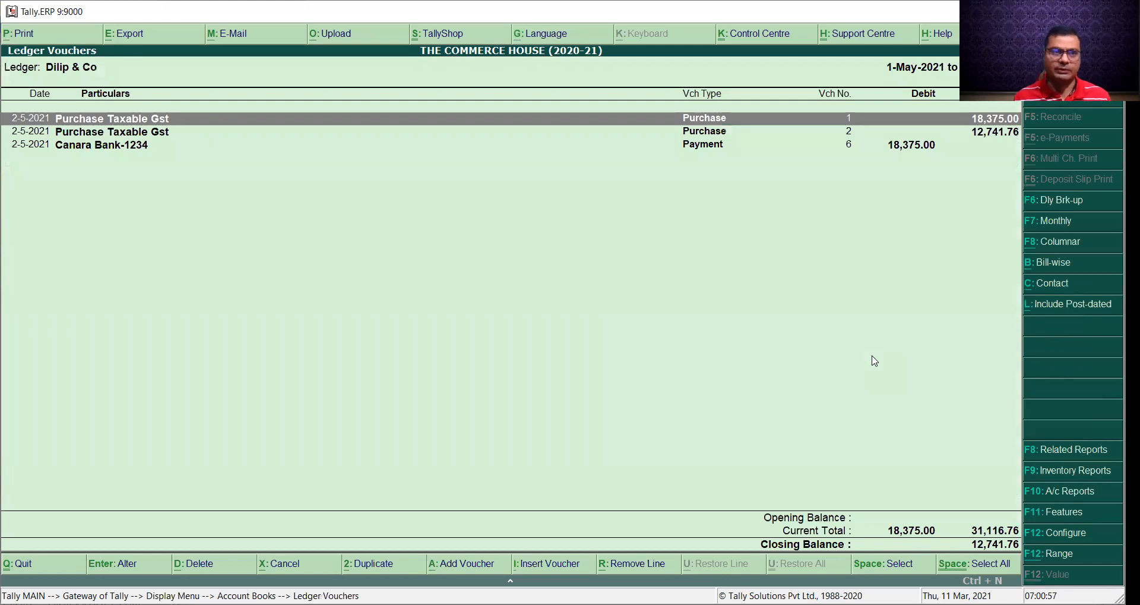
# - Examine the Dilip & Co ledger account in a zoomed print preview, and go back to the Gateway of Tally
pyautogui.click(28, 36)
pyautogui.press('Return')
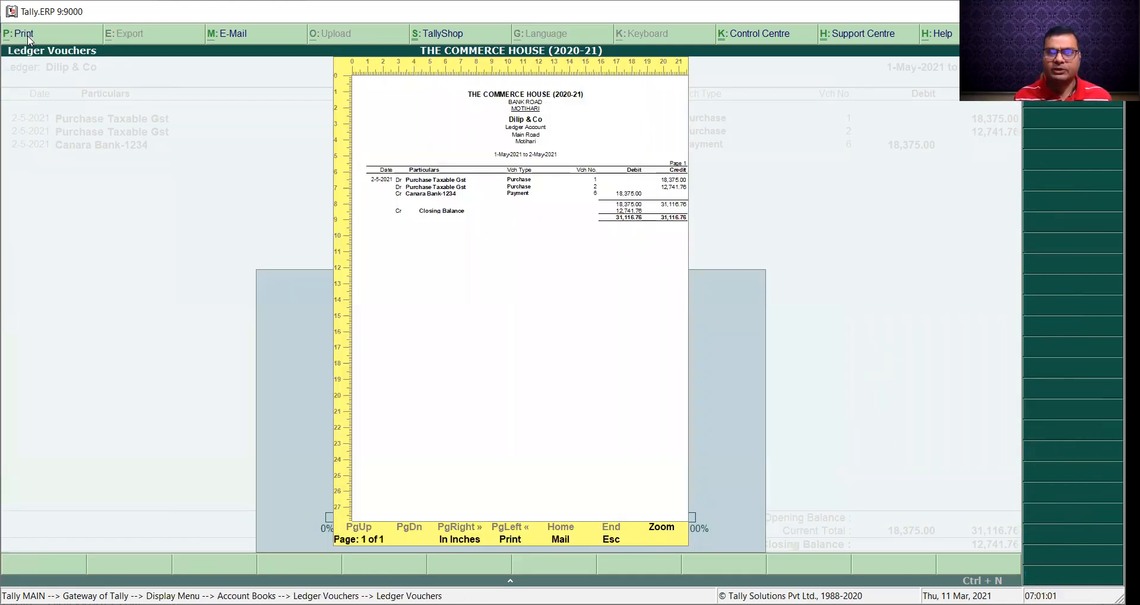
pyautogui.click(661, 527)
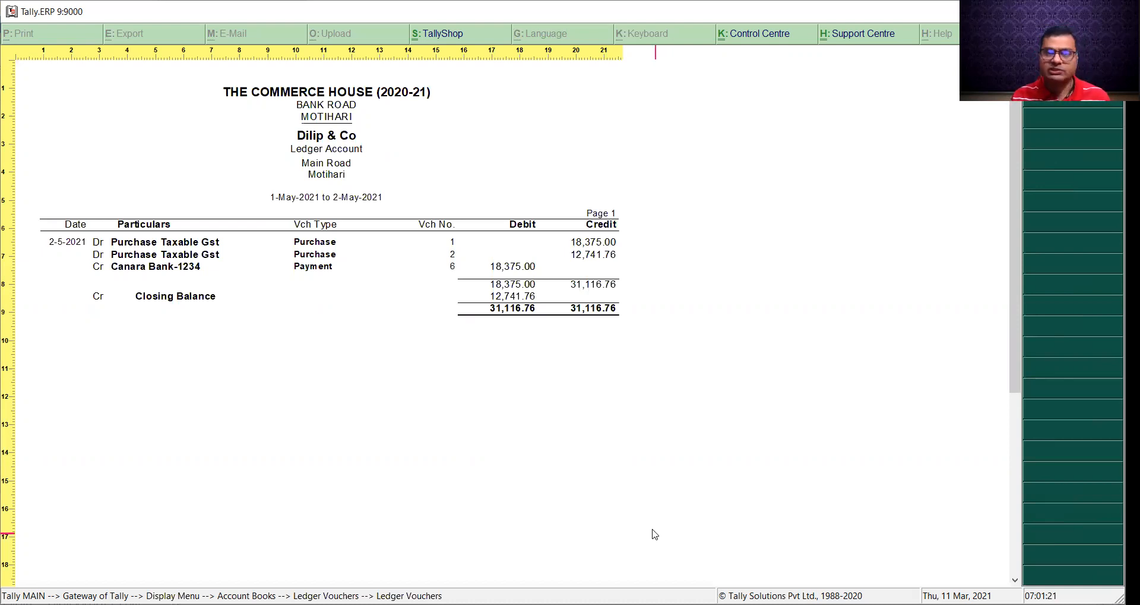
pyautogui.press('Escape')
pyautogui.press('Escape')
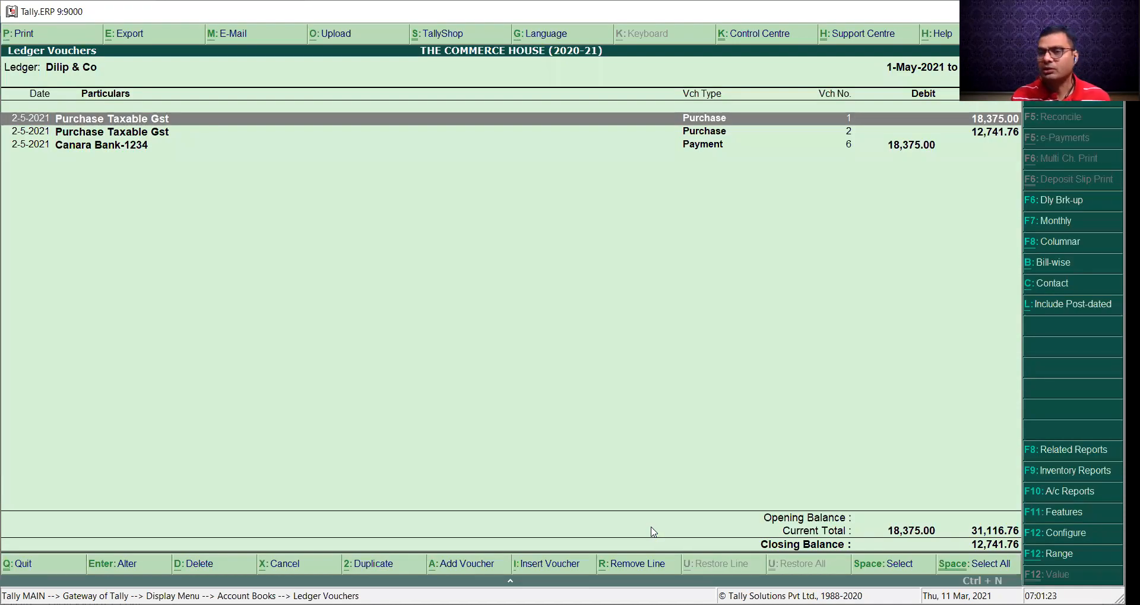
pyautogui.press('Escape')
pyautogui.press('Escape')
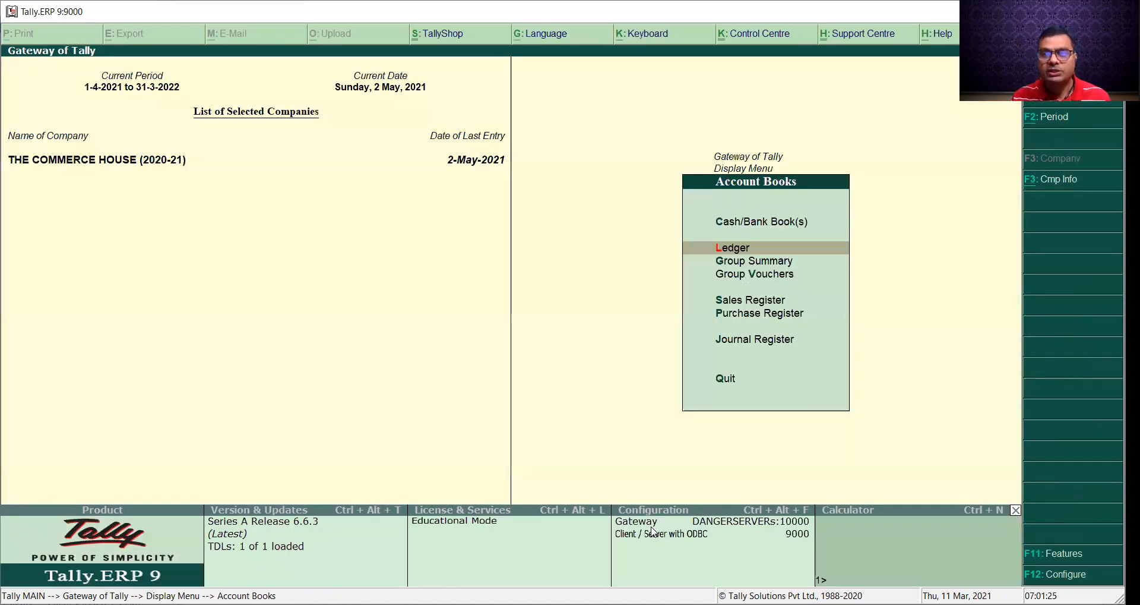
pyautogui.press('Escape')
pyautogui.press('Escape')
pyautogui.press('Escape')
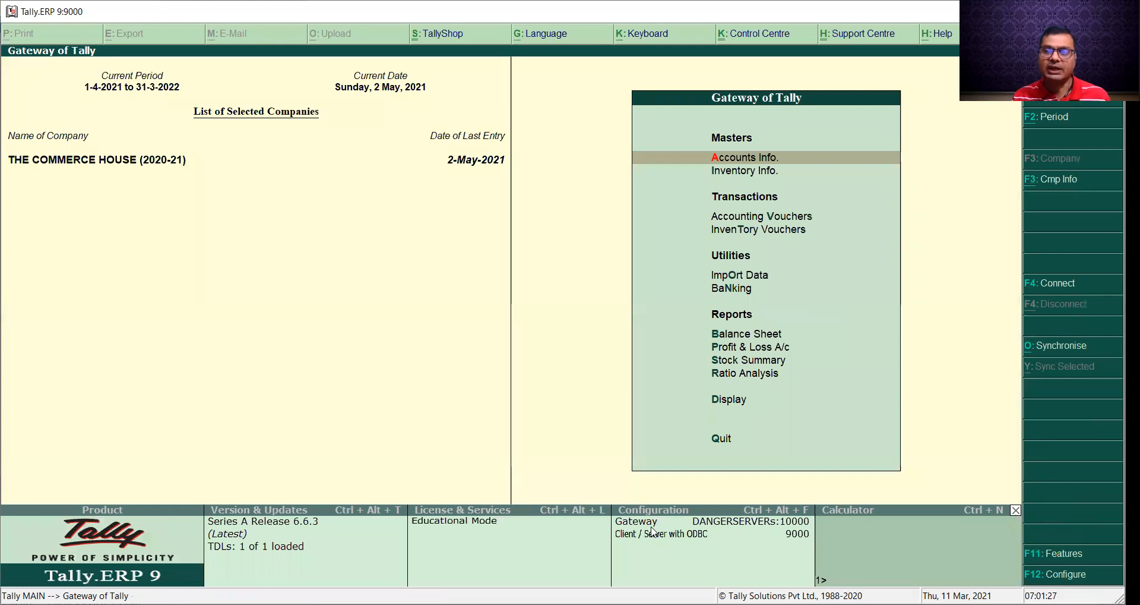